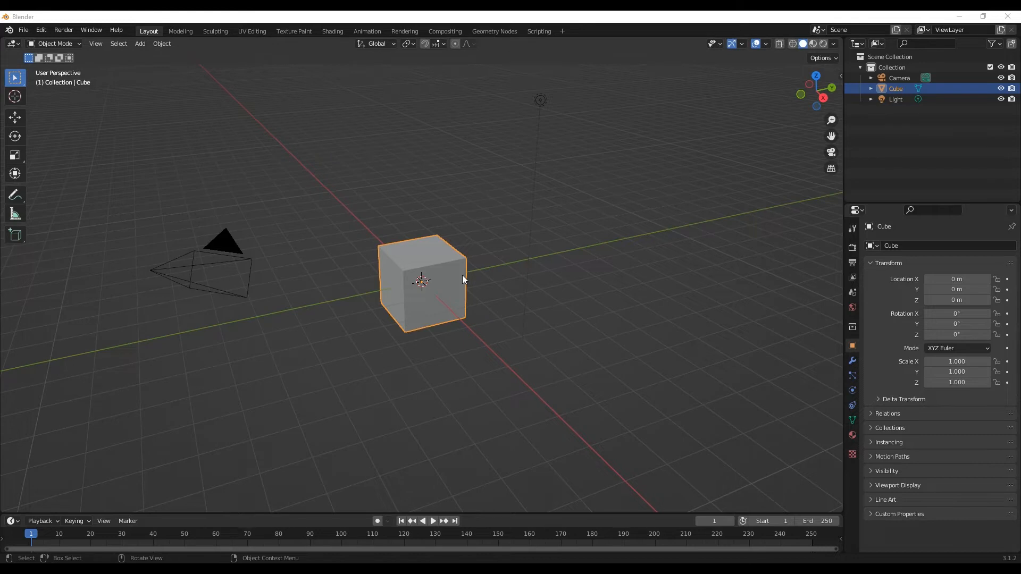
Select all the default scene objects (camera, cube and light) and delete them
click(506, 268)
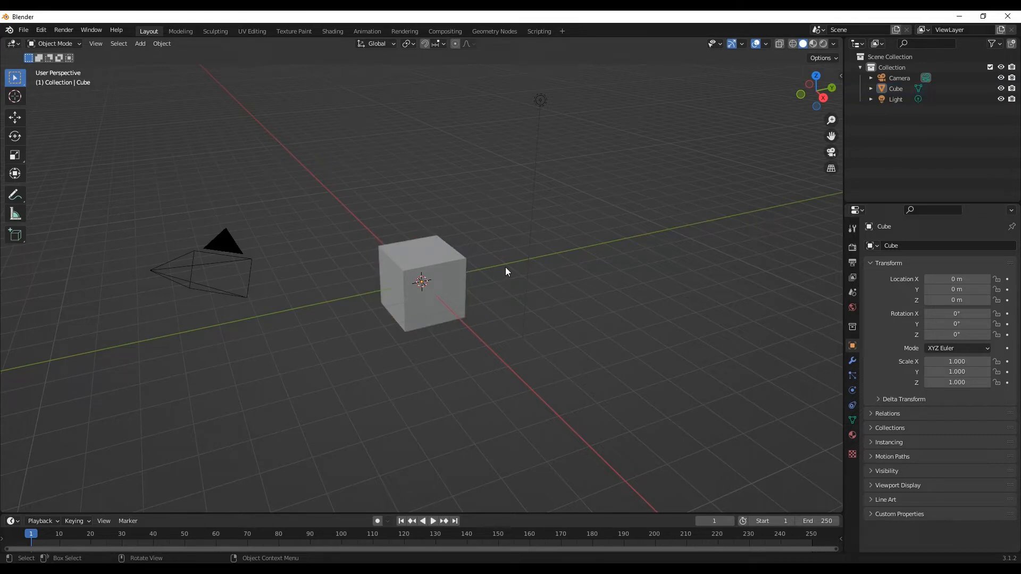
key(a)
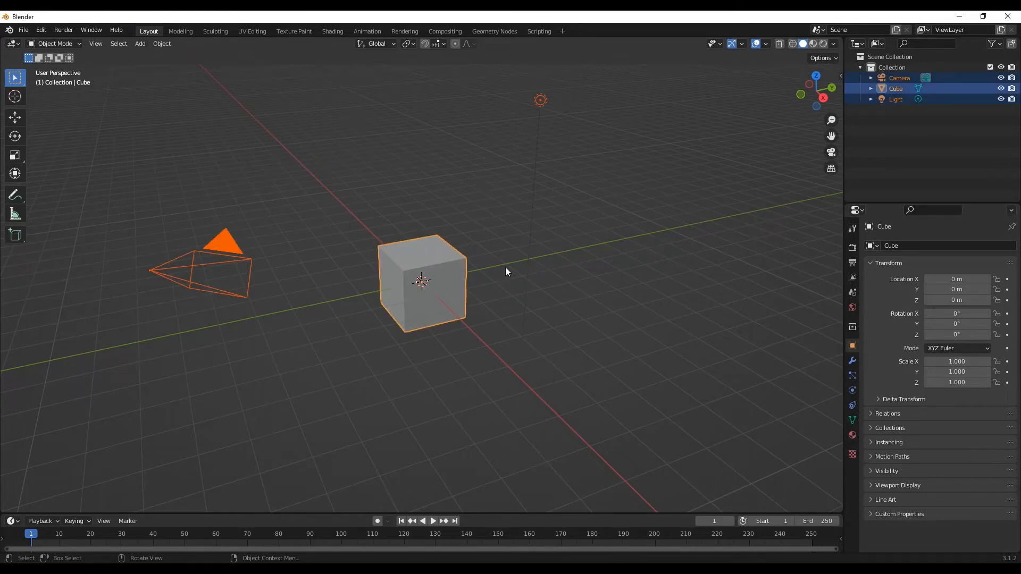
key(Delete)
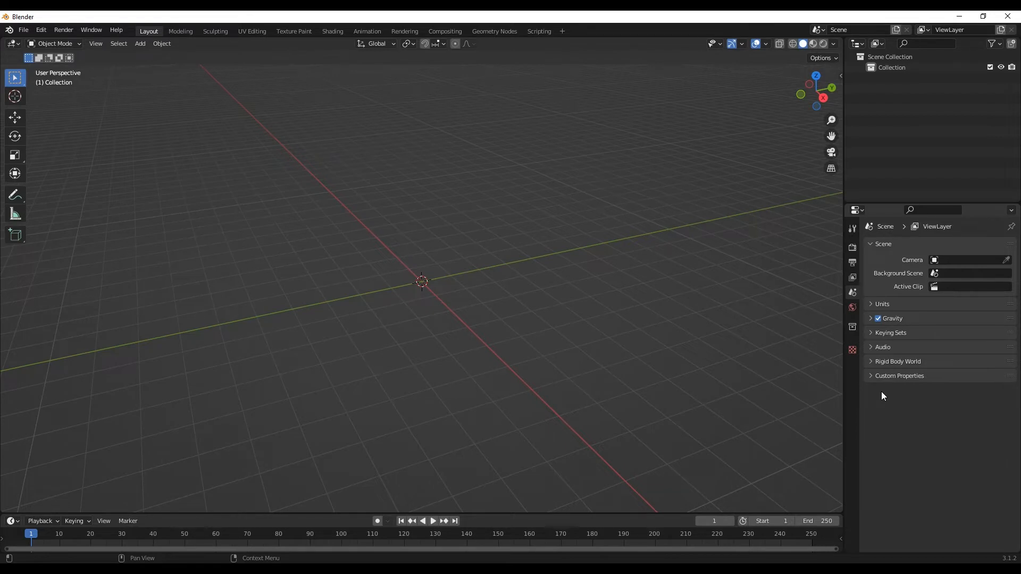
Add a Monkey mesh at the origin of the empty scene and deselect it
click(142, 44)
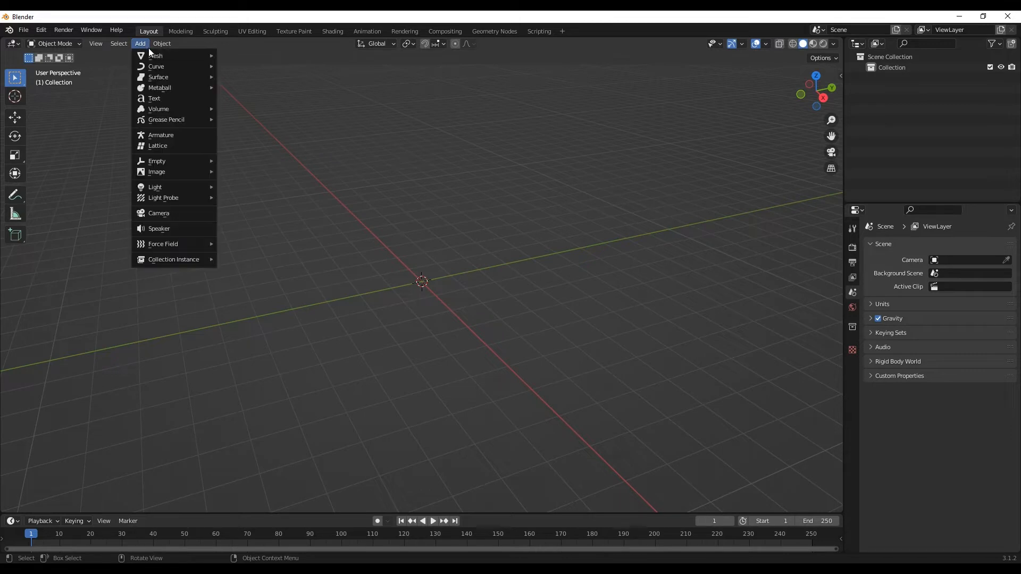
mouse_move(158, 54)
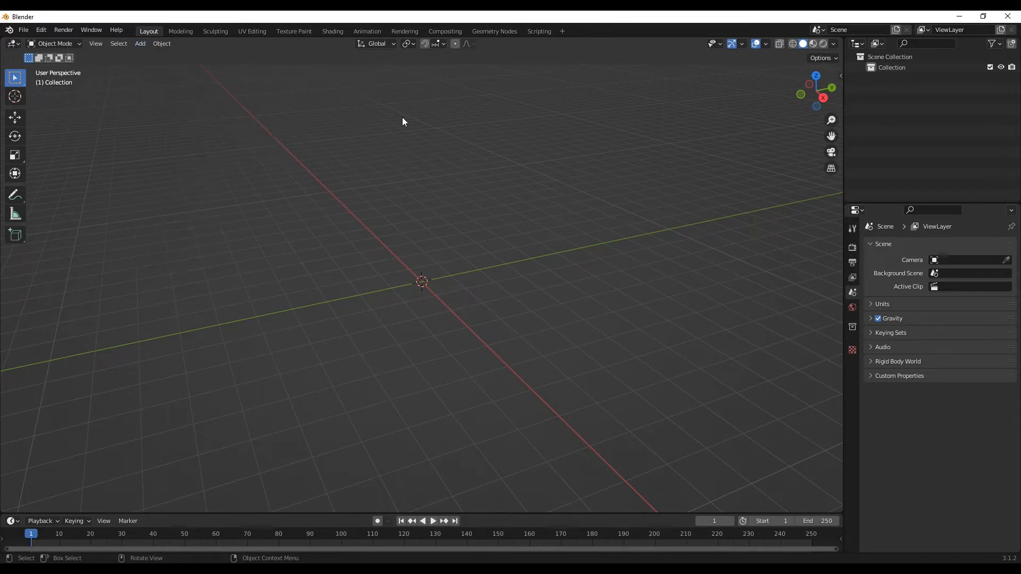
key(shift+a)
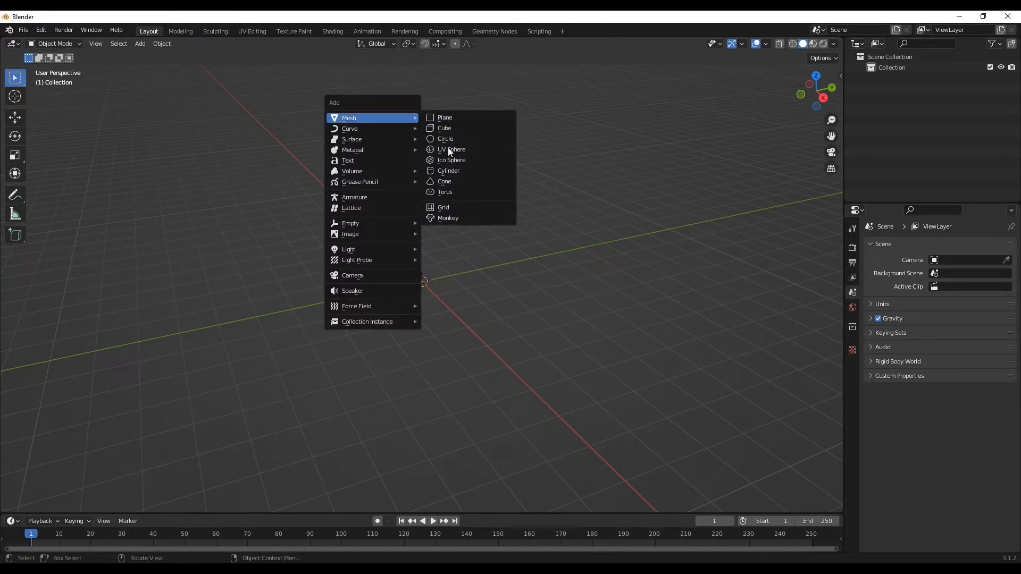
click(455, 219)
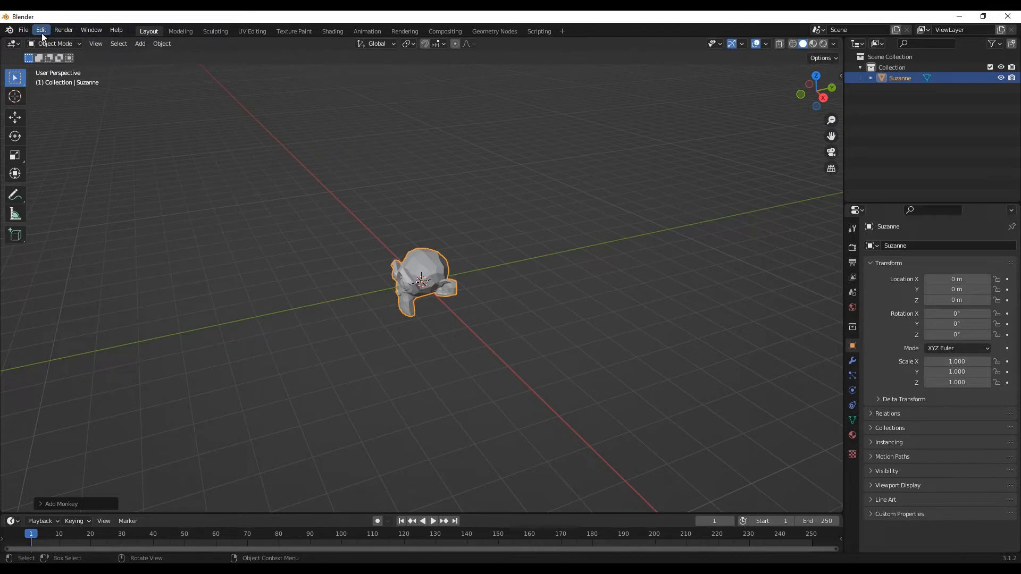
key(alt+a)
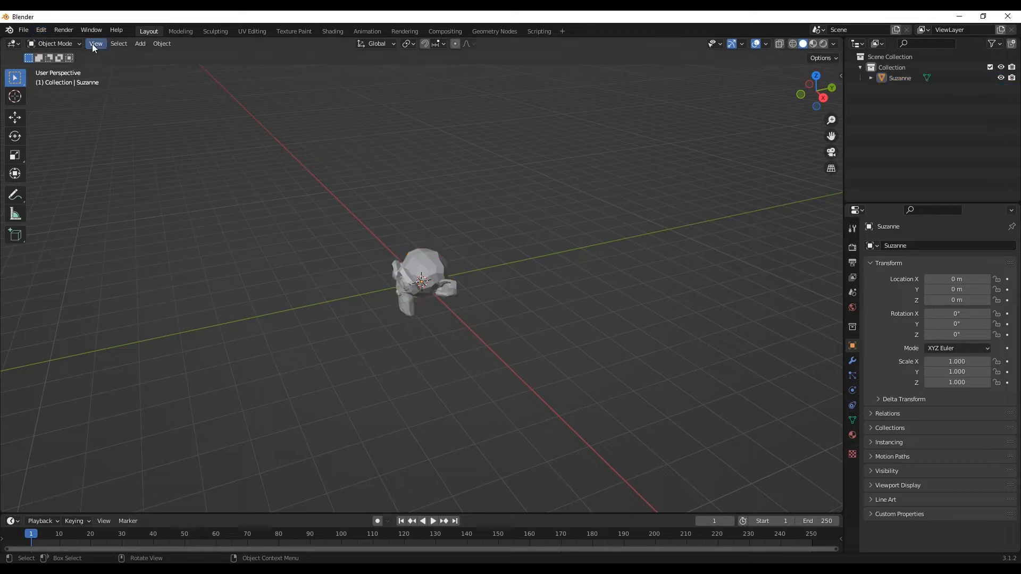
click(96, 44)
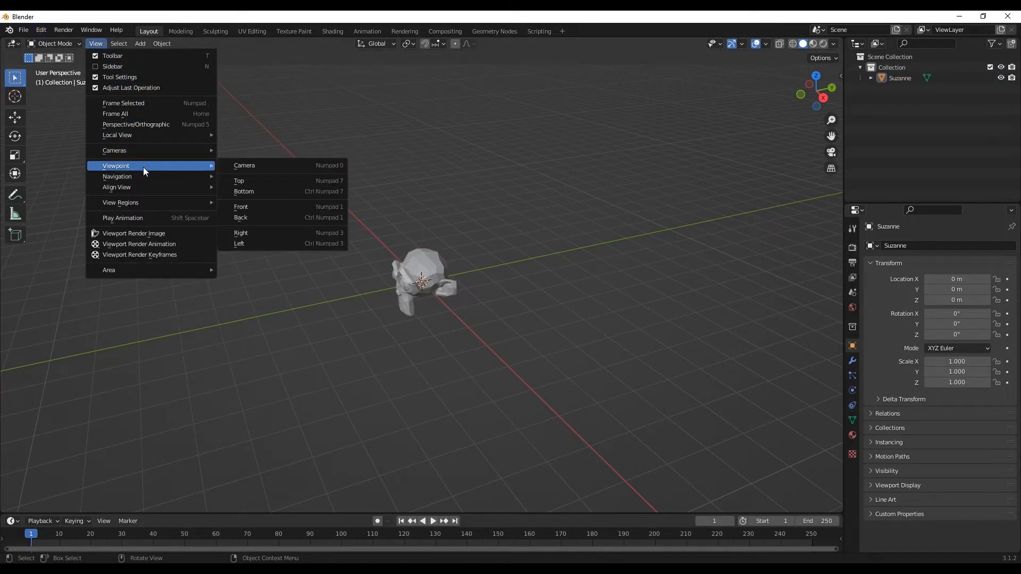
click(122, 43)
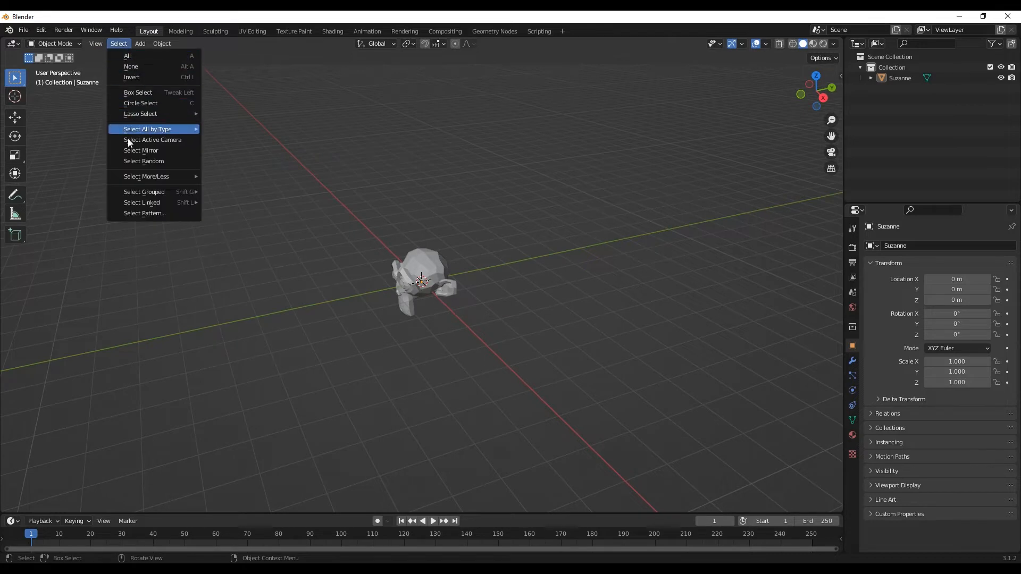
click(26, 31)
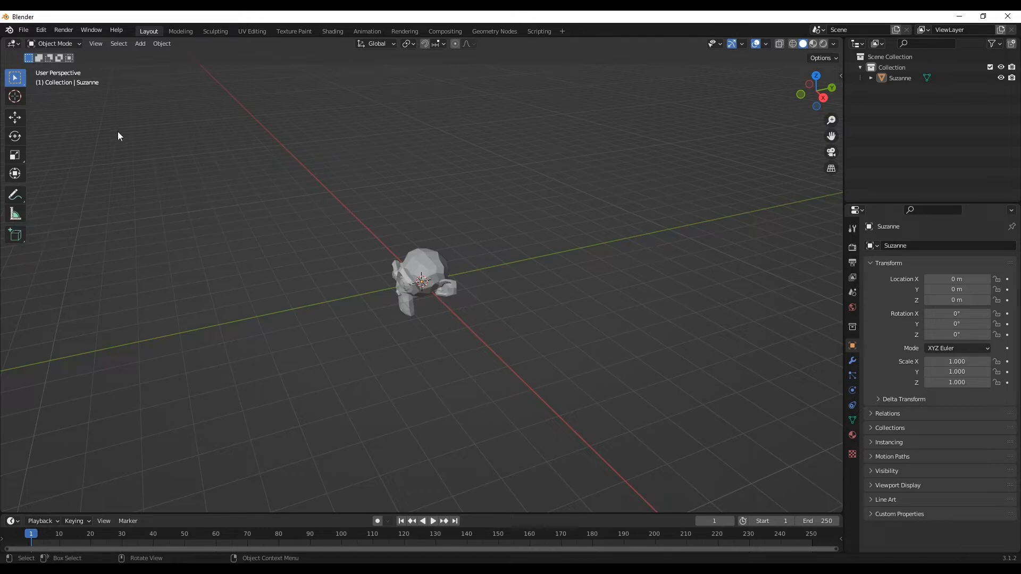
In the monkey's Edit Mode, try edge selection and switch to face selection, and return to Object Mode
click(59, 46)
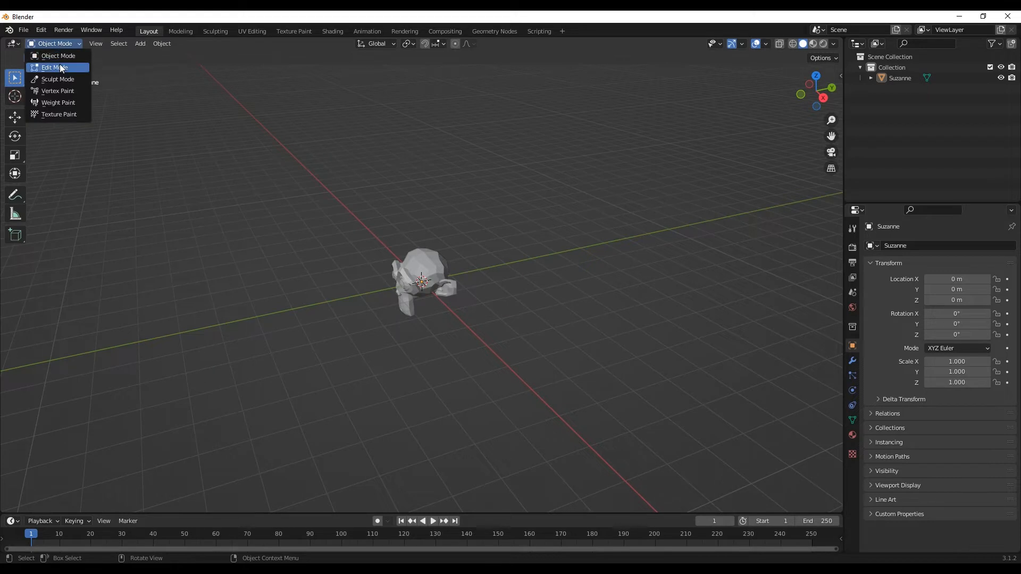
click(59, 68)
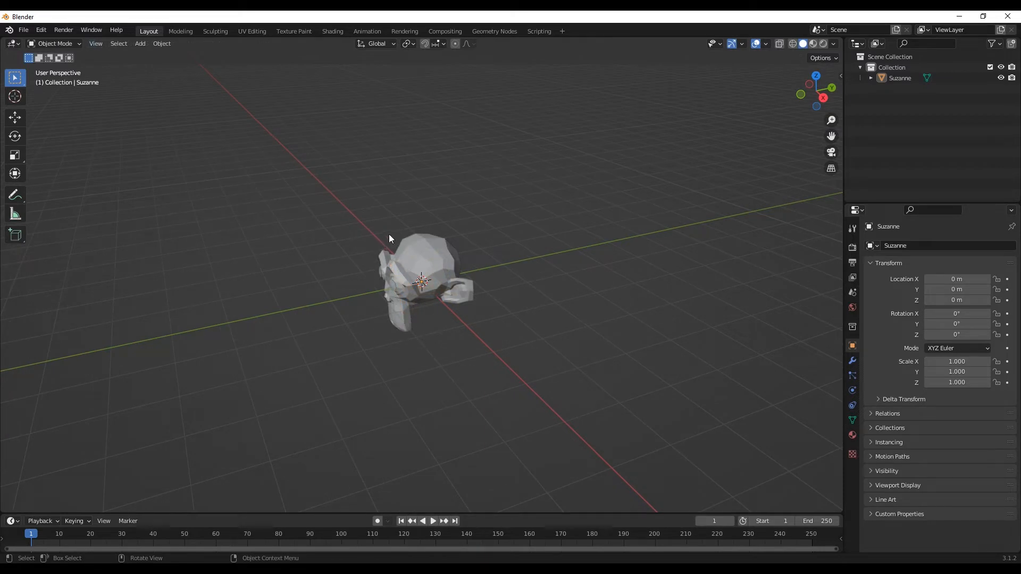
key(Tab)
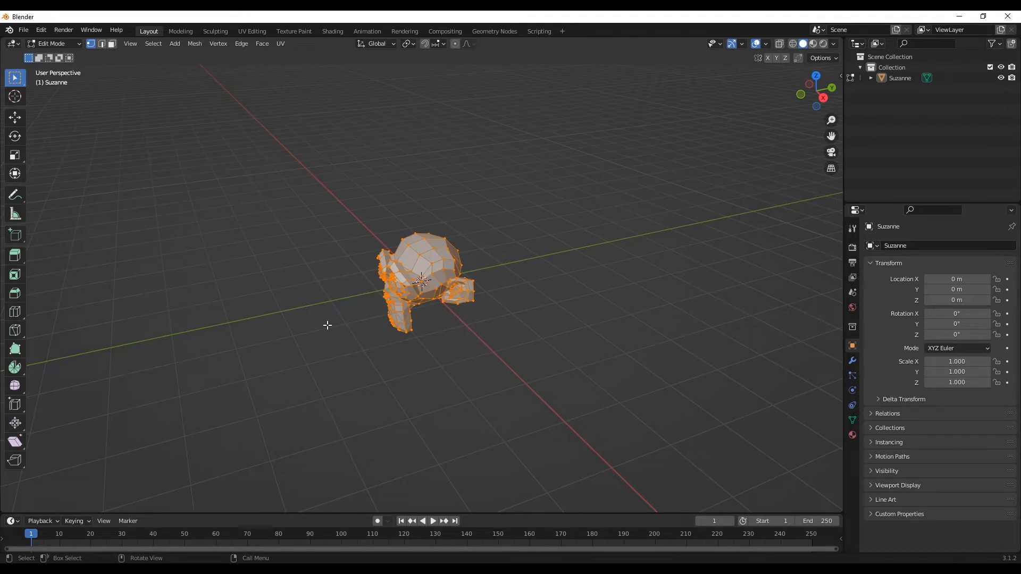
click(101, 44)
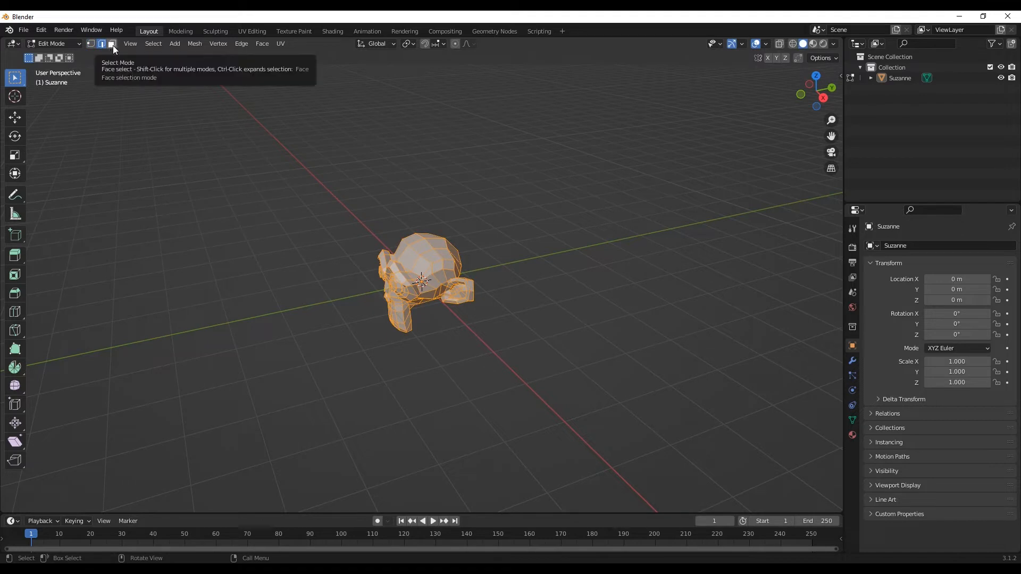
click(112, 44)
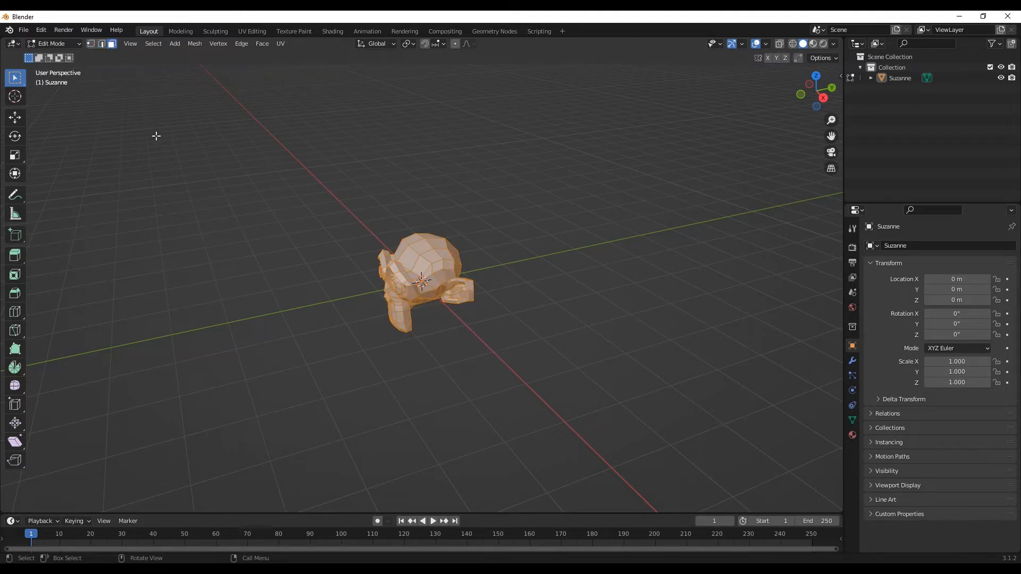
key(Tab)
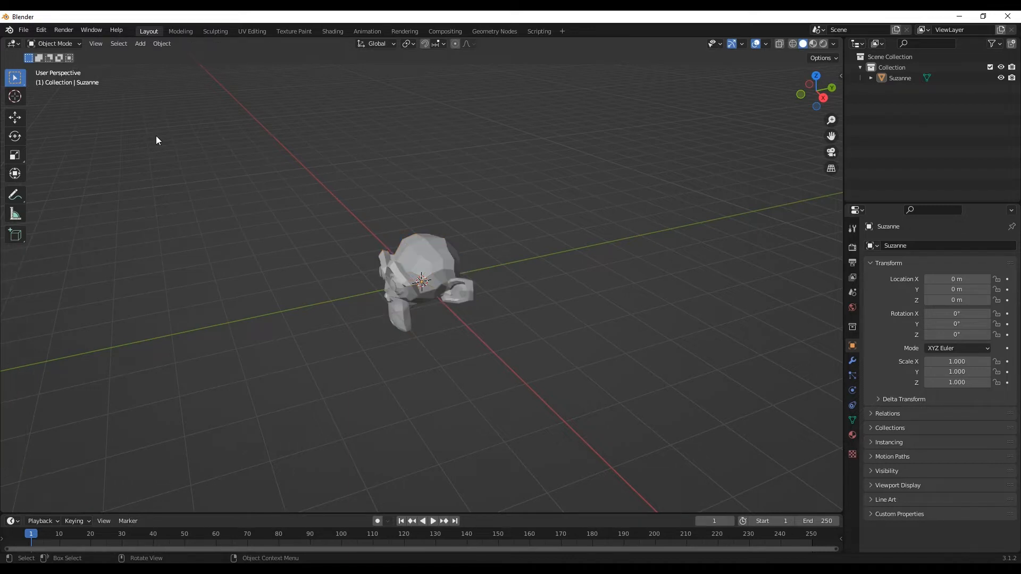
key(Tab)
key(Tab)
Examine the monkey head from above and from the front by orbiting, panning and zooming the view
middle_drag(476, 349, 557, 362)
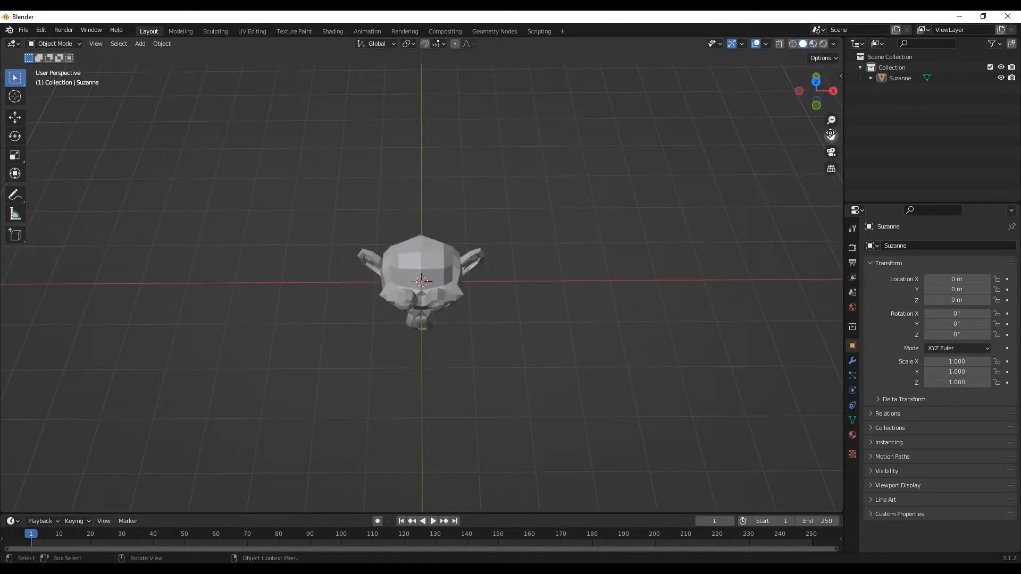
drag(831, 136, 714, 157)
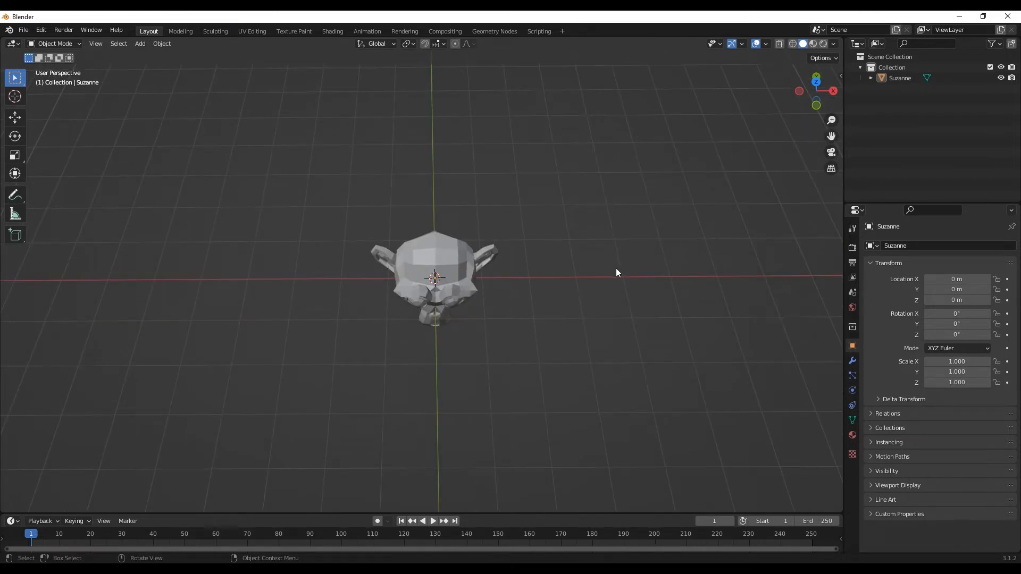
scroll(615, 269, up, 8)
scroll(615, 269, down, 9)
scroll(613, 272, up, 4)
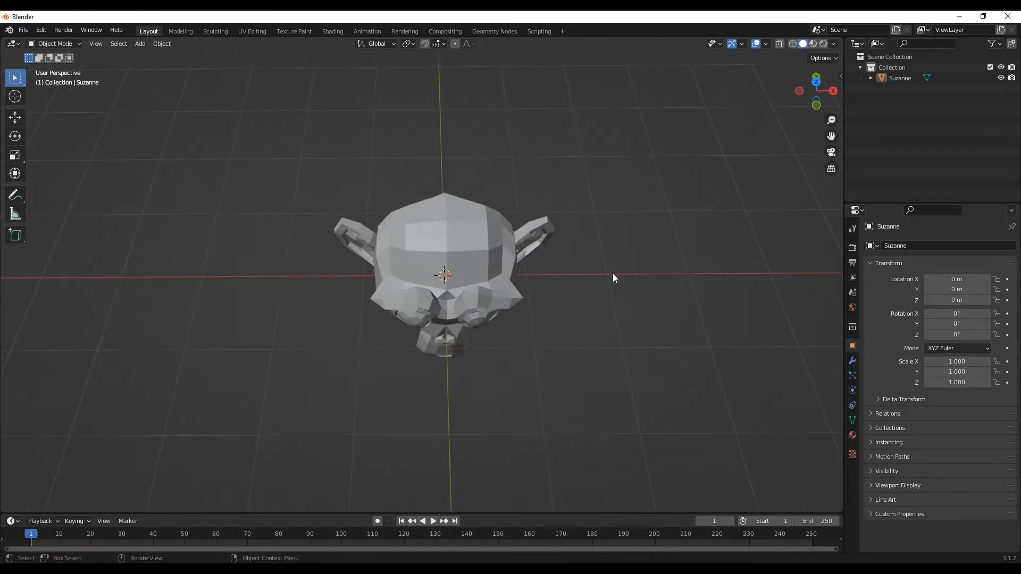
scroll(612, 277, down, 6)
scroll(611, 280, up, 5)
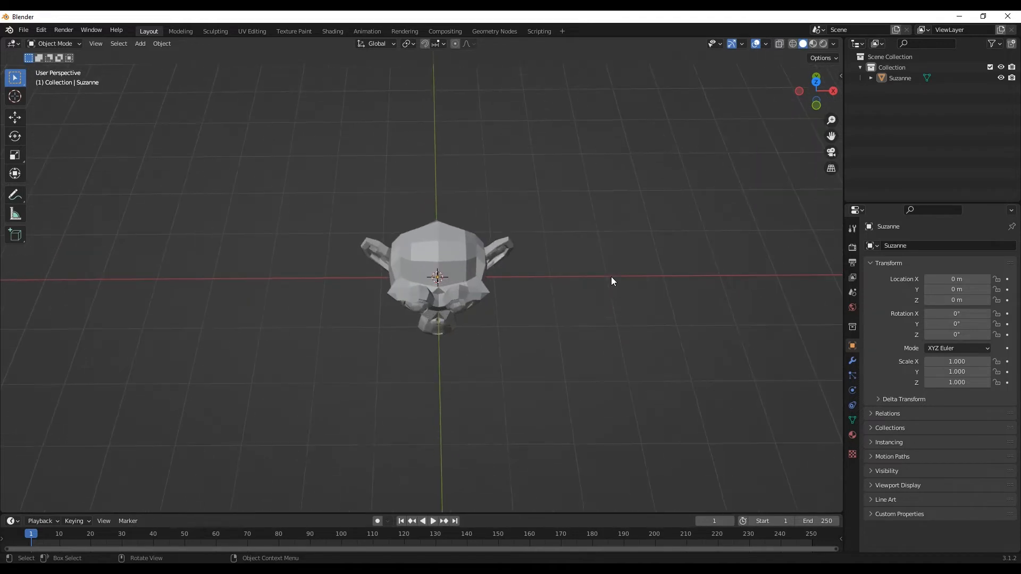
scroll(612, 282, down, 2)
mouse_move(831, 120)
mouse_down()
mouse_move(831, 85)
mouse_move(831, 165)
mouse_move(831, 80)
mouse_move(831, 129)
mouse_up()
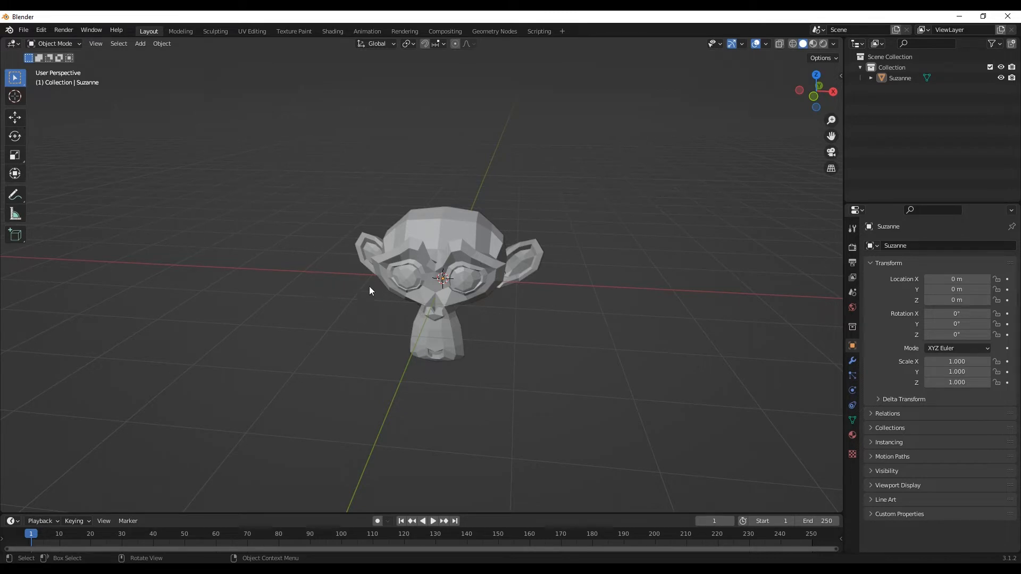
Move the monkey along each axis with the Move tool to about X -0.28 m, Y 0.34 m, Z 0.43 m
click(14, 118)
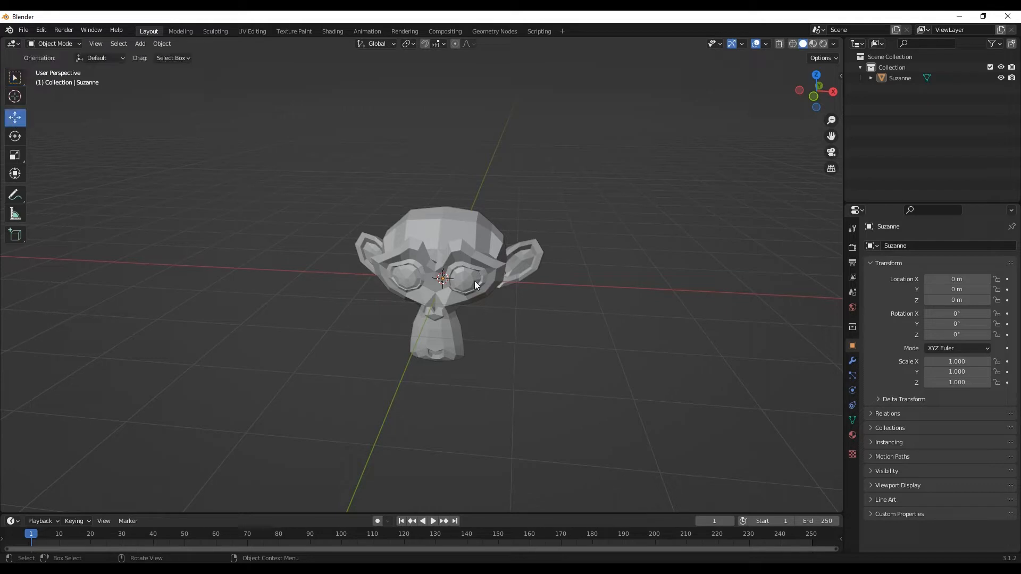
click(453, 238)
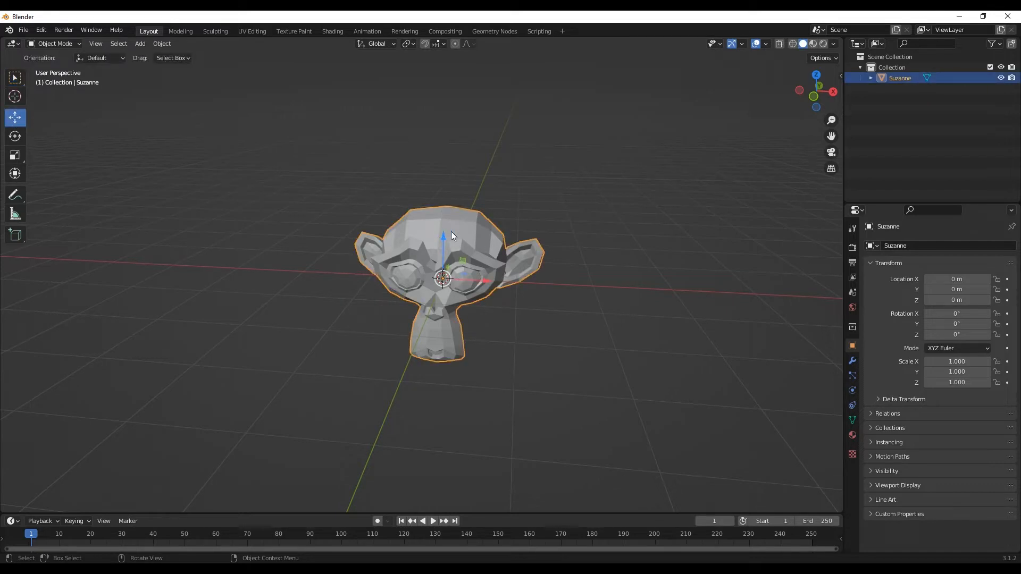
mouse_move(442, 239)
mouse_down()
mouse_move(451, 96)
mouse_move(431, 298)
mouse_move(420, 168)
mouse_move(425, 346)
mouse_move(425, 243)
mouse_up()
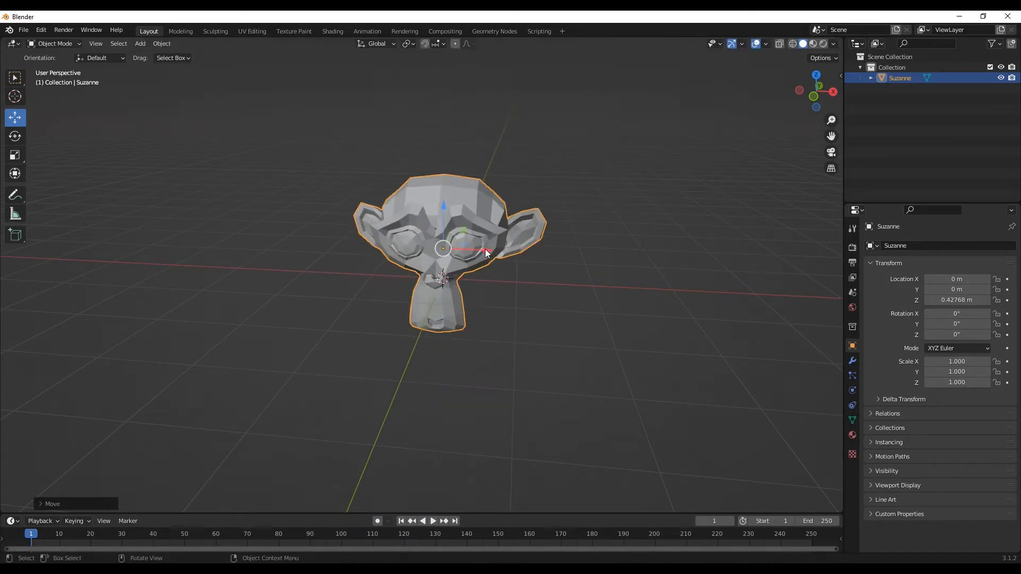
drag(484, 251, 463, 270)
middle_drag(442, 231, 426, 241)
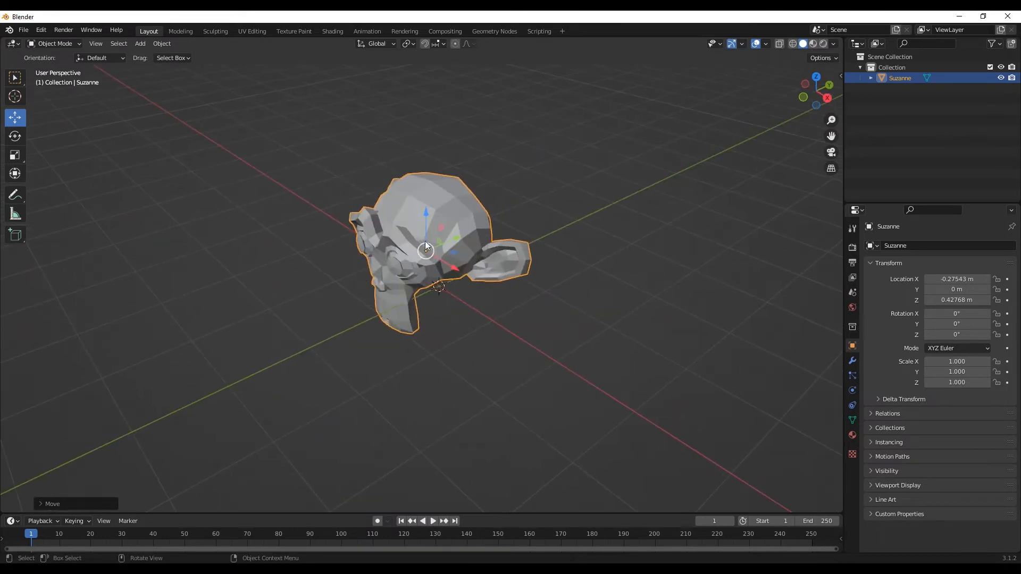
drag(500, 246, 440, 272)
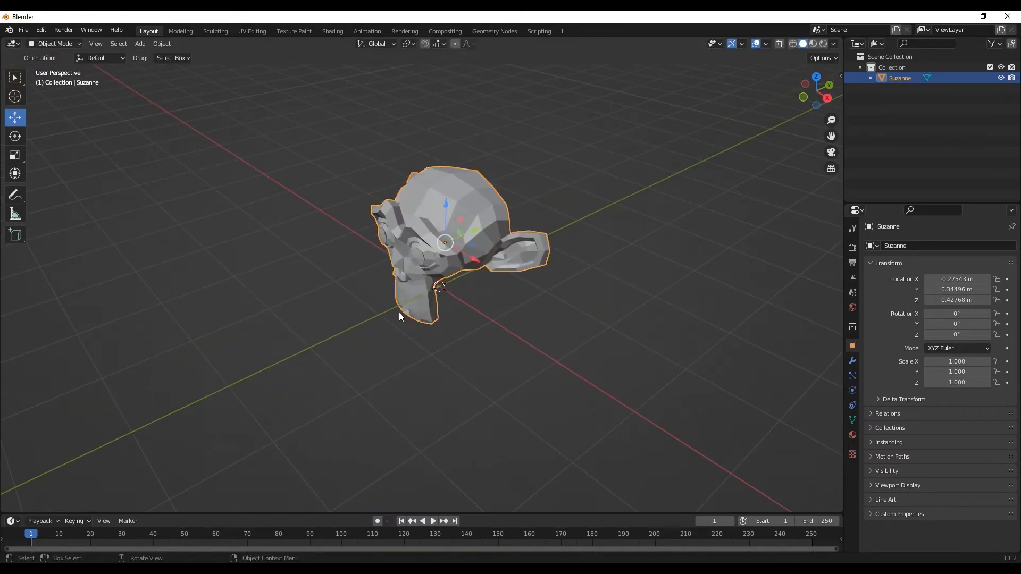
Grab the monkey along the Y axis to about 0.26 m and along the Z axis to about 0.59 m
key(g)
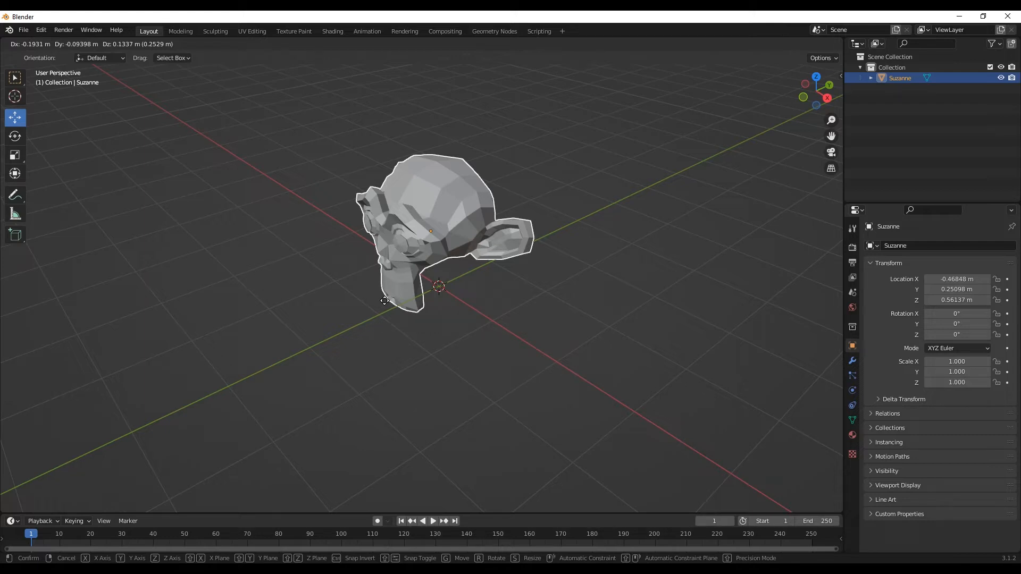
key(y)
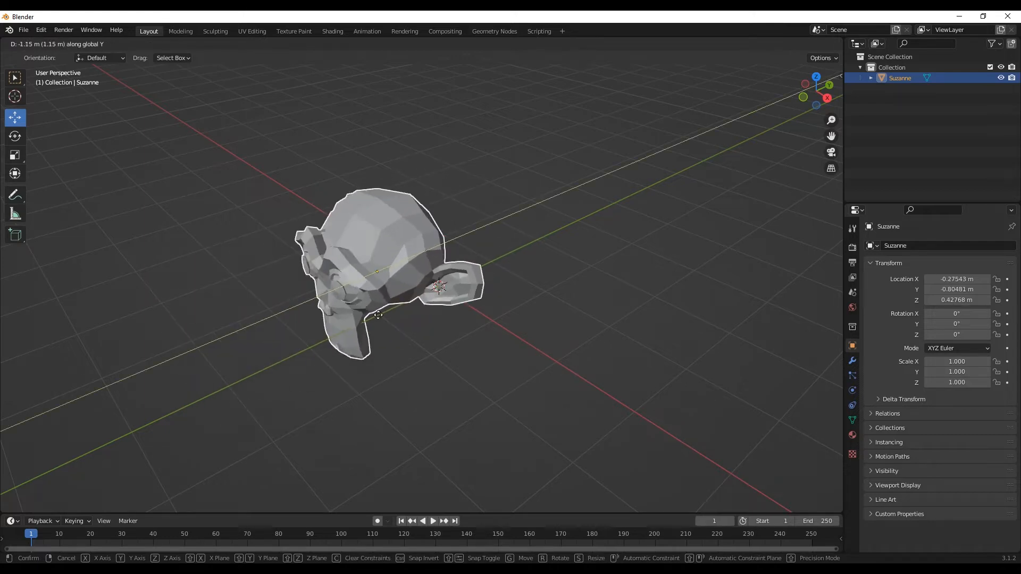
click(362, 258)
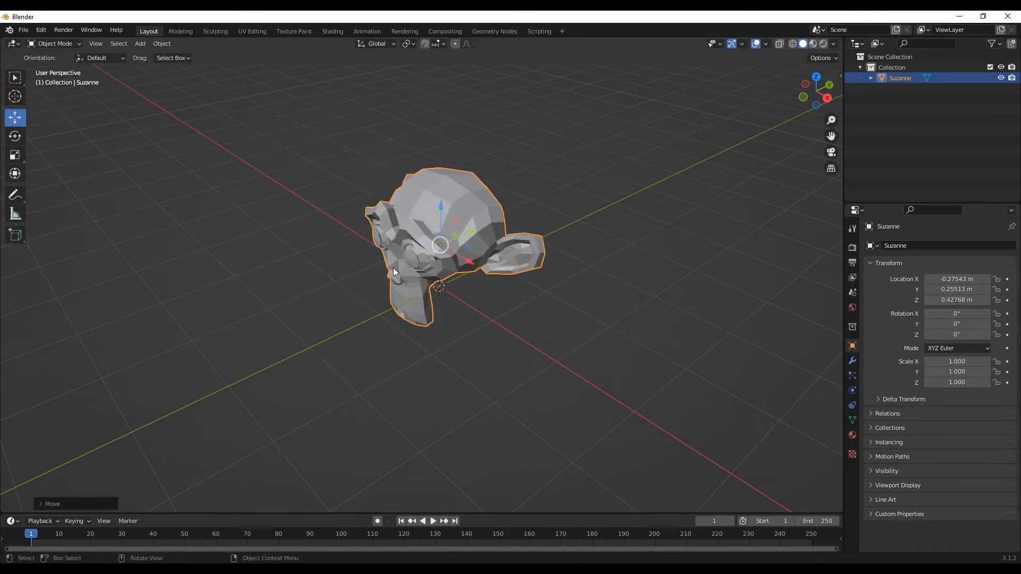
key(g)
key(z)
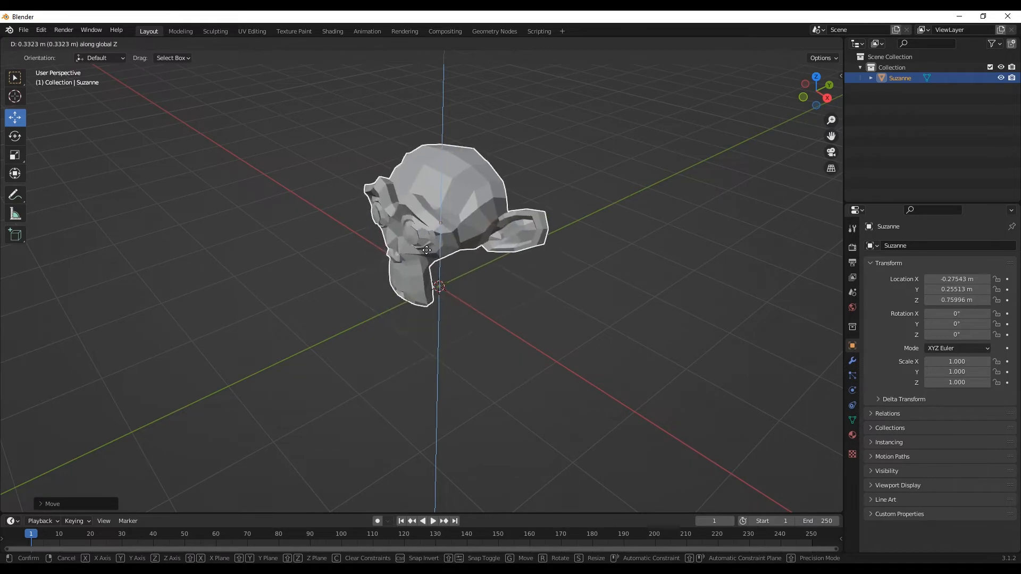
click(433, 253)
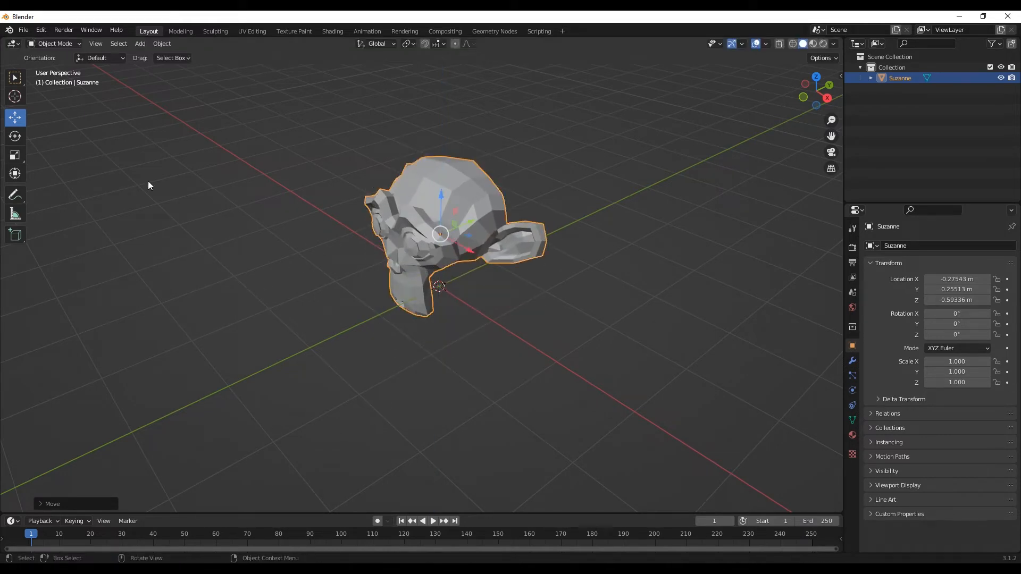
Rotate the monkey about 14° around the X axis with the Rotate tool, and try a free rotation
click(15, 136)
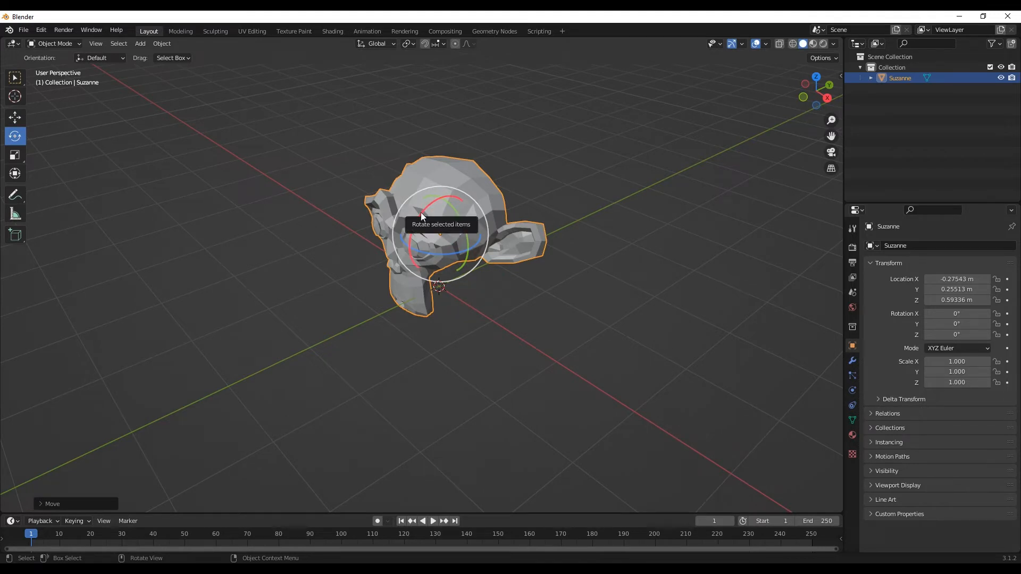
mouse_move(420, 212)
mouse_down()
mouse_move(436, 206)
mouse_move(417, 223)
mouse_move(428, 250)
mouse_move(451, 223)
mouse_move(439, 191)
mouse_move(428, 223)
mouse_up()
key(r)
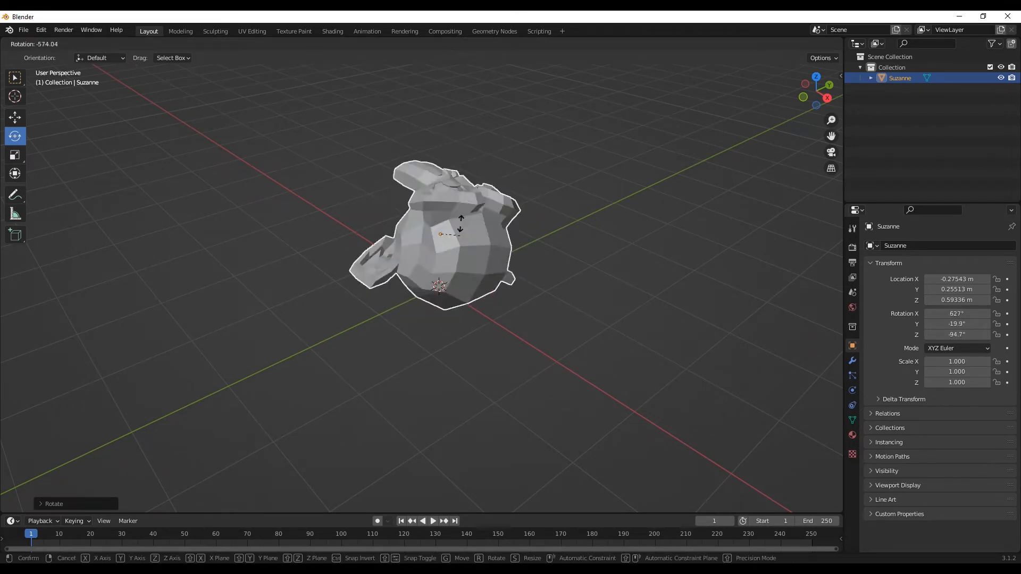
key(Escape)
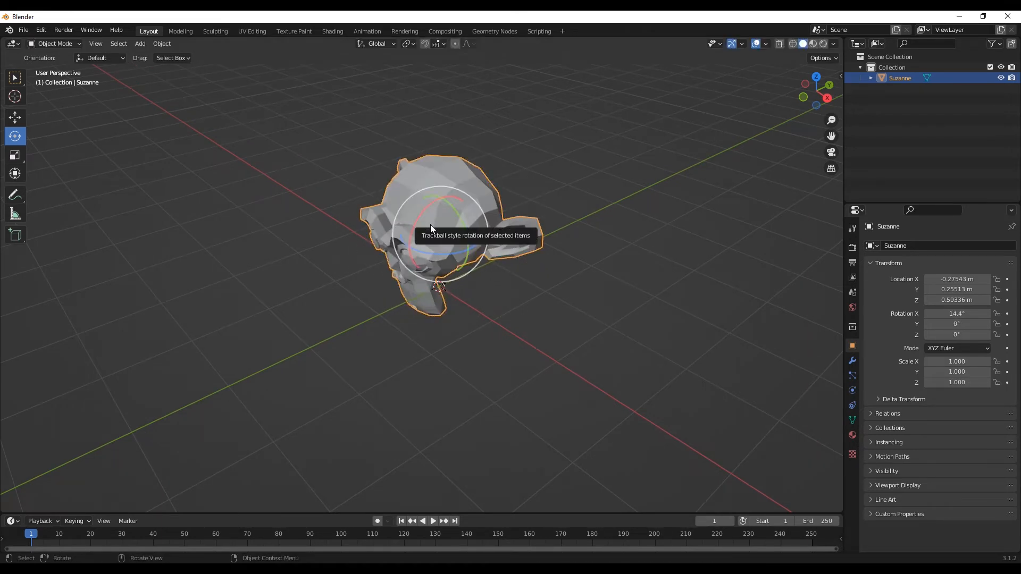
Try rotating the monkey around the global Y axis and around the global X axis without keeping either rotation
key(r)
key(y)
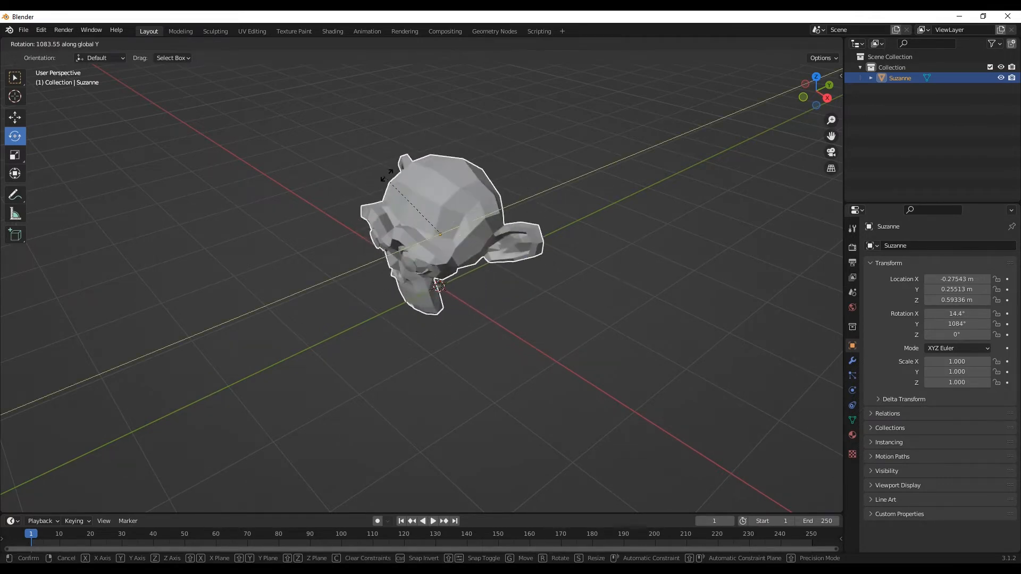
right_click(445, 244)
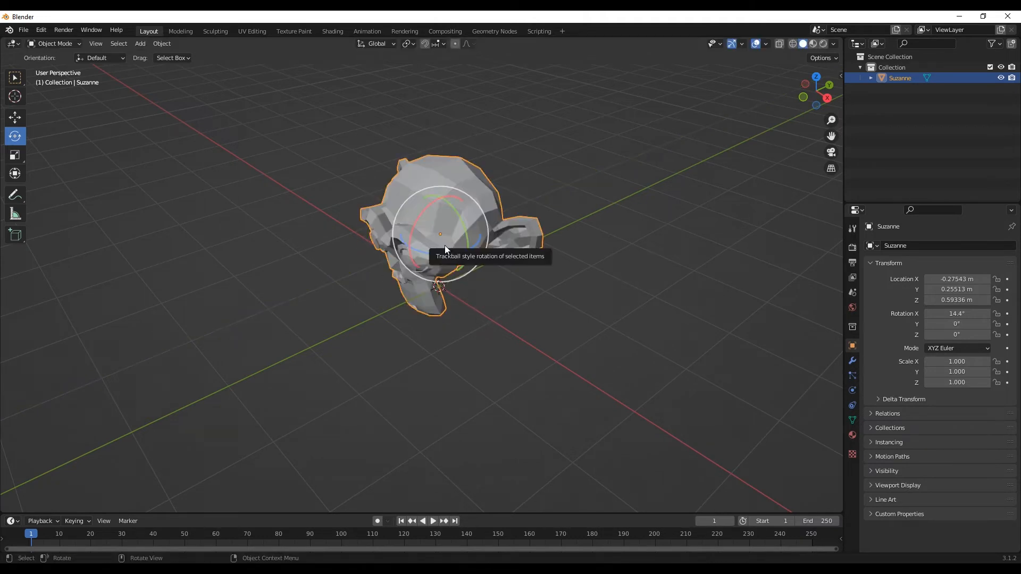
key(r)
key(x)
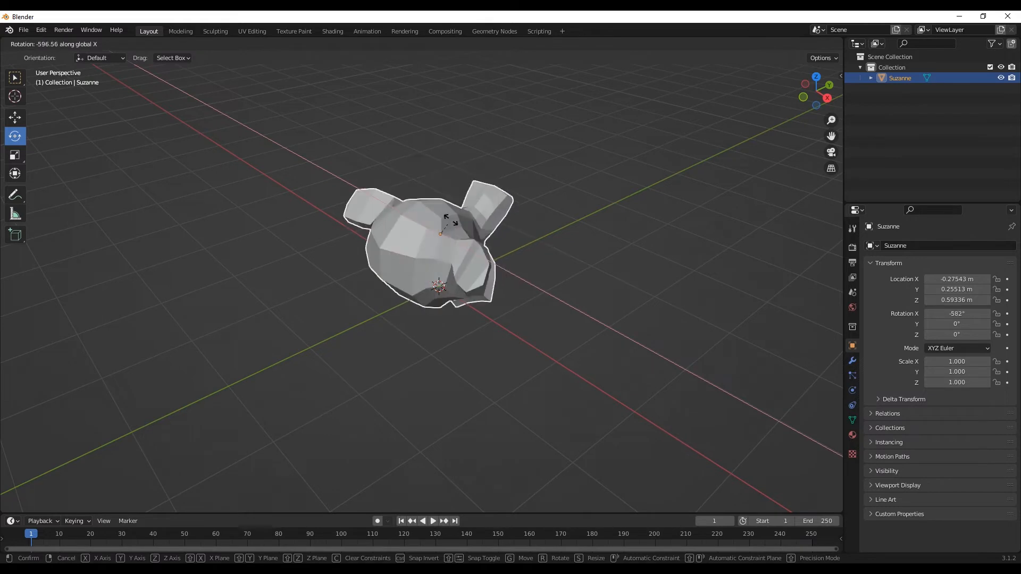
click(311, 243)
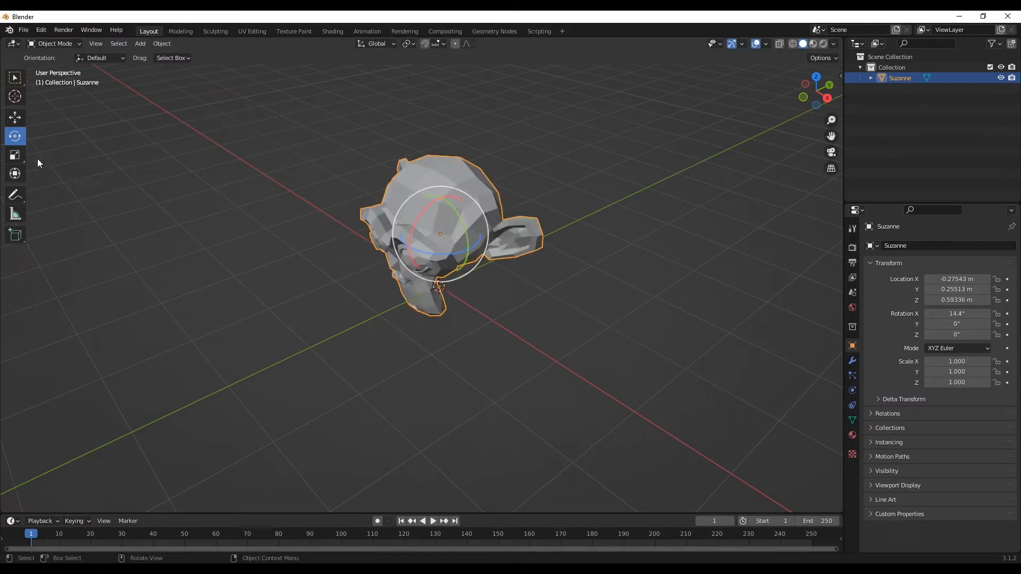
Try the Scale tool on the monkey by stretching it along Z to about 2.09 and resizing it freely, undoing both changes
click(15, 155)
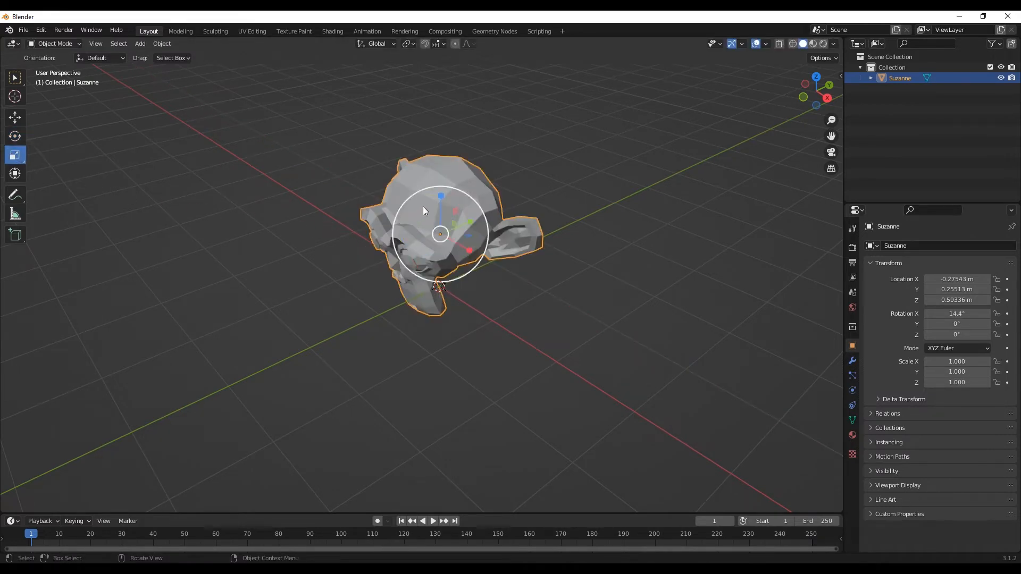
drag(441, 199, 443, 161)
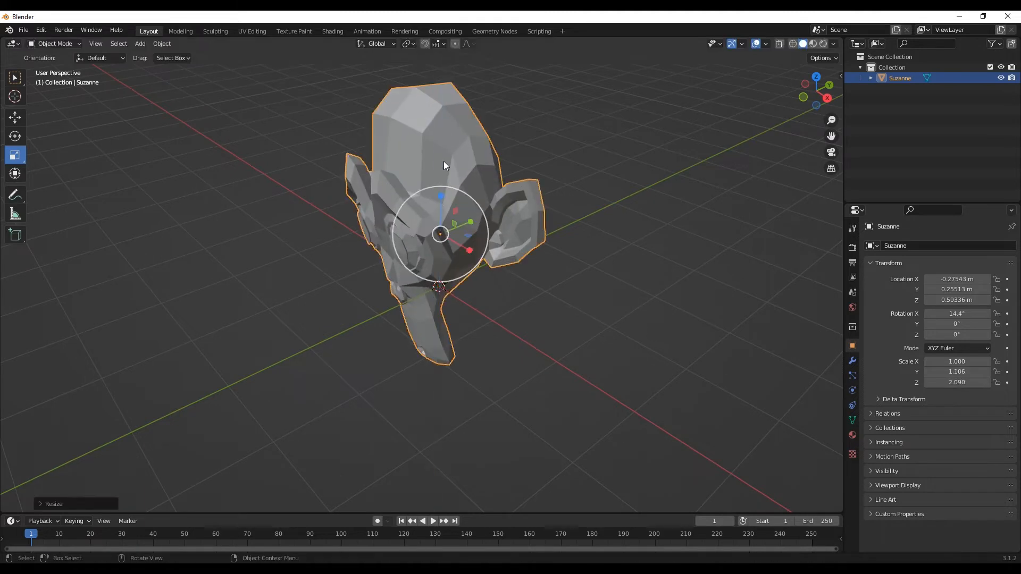
key(ctrl+z)
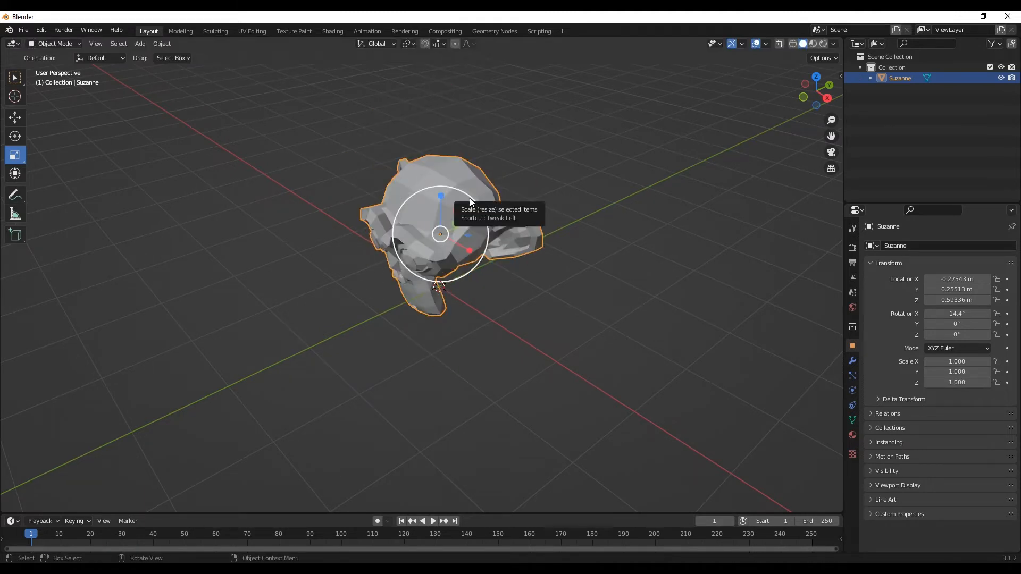
mouse_move(470, 201)
mouse_down()
mouse_move(486, 167)
mouse_move(524, 137)
mouse_move(422, 232)
mouse_move(487, 178)
mouse_move(476, 208)
mouse_up()
key(ctrl+z)
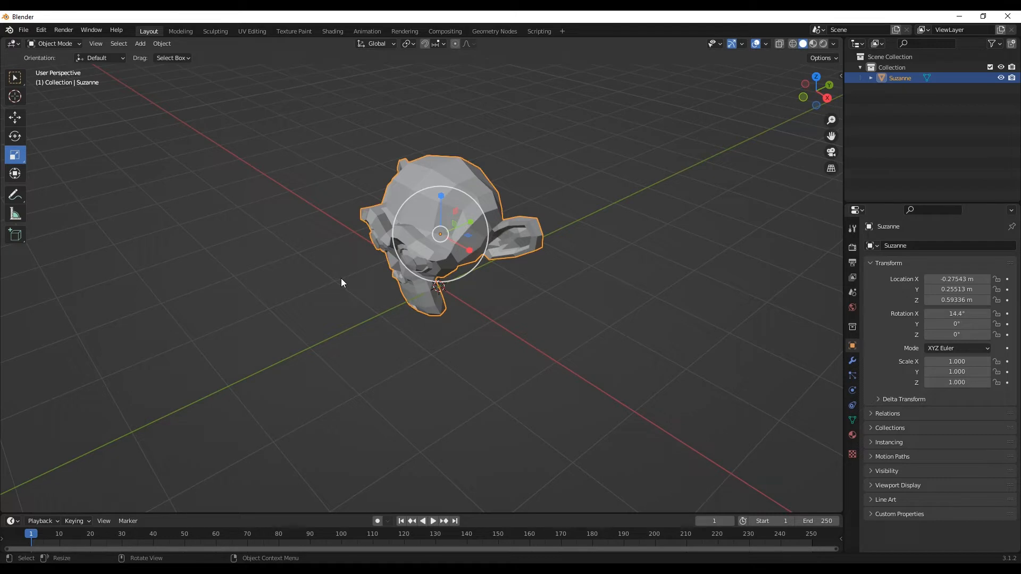
Scale the monkey along the global Z axis to about 0.995 and deselect it
key(s)
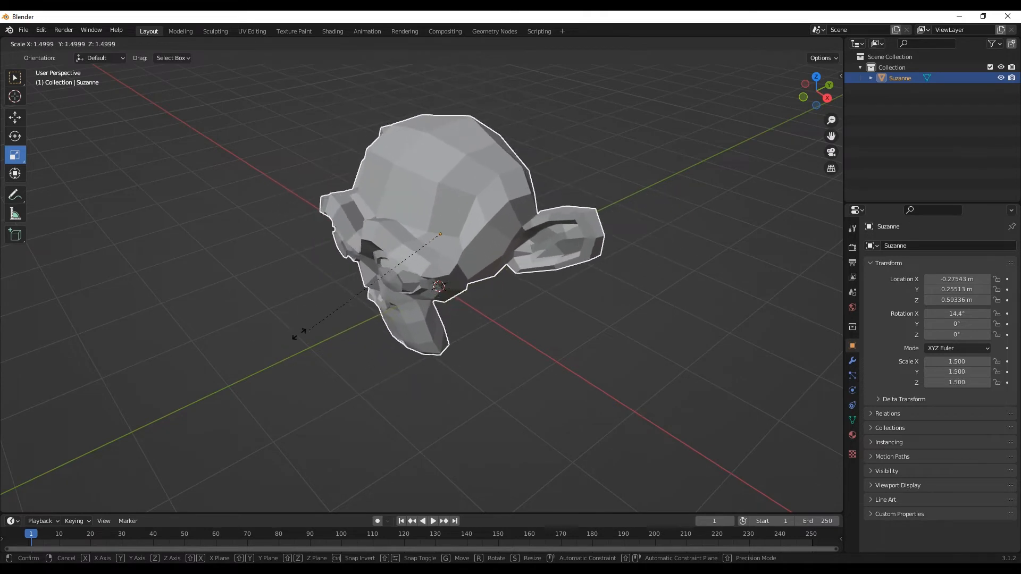
key(z)
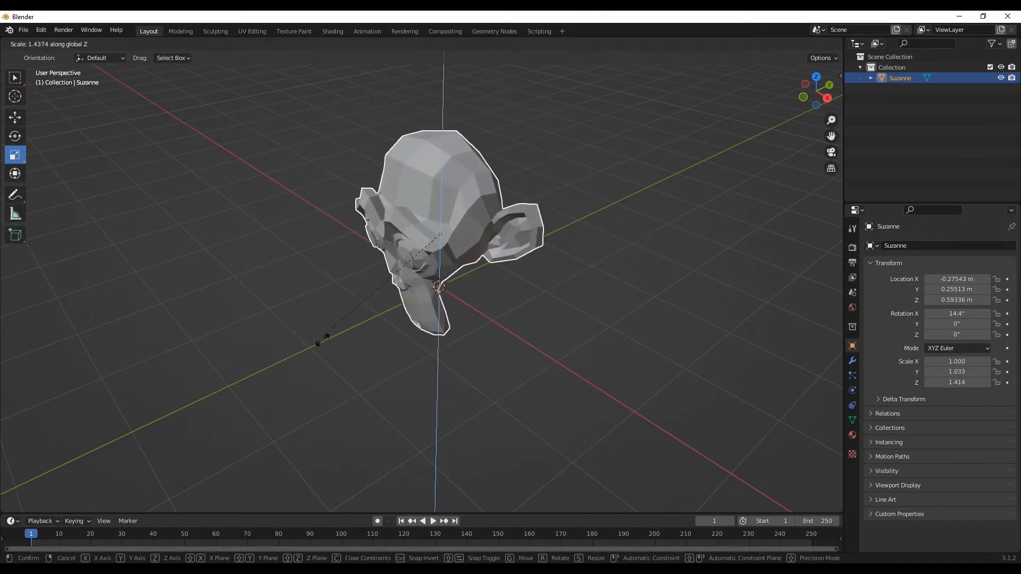
click(378, 324)
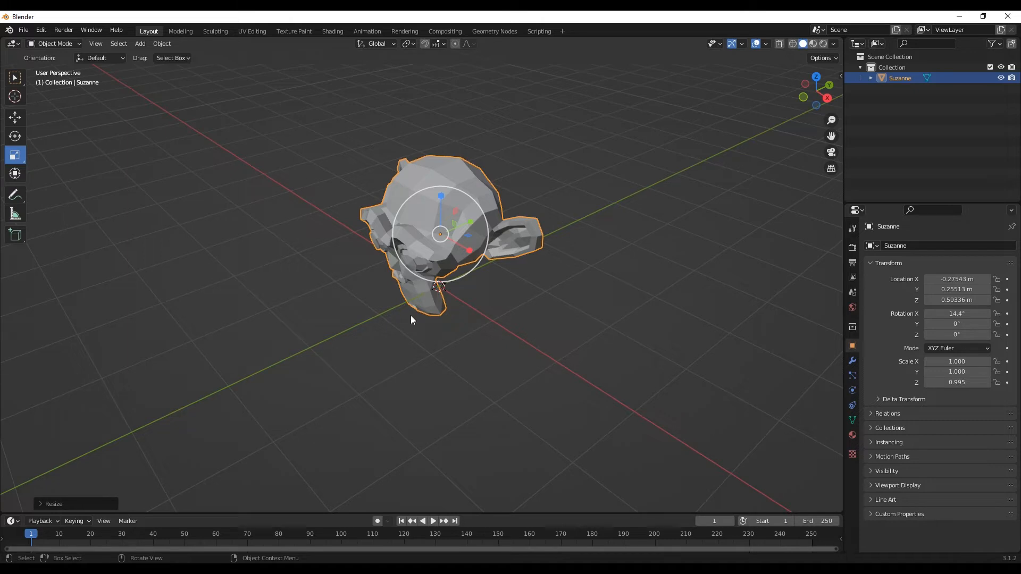
click(342, 316)
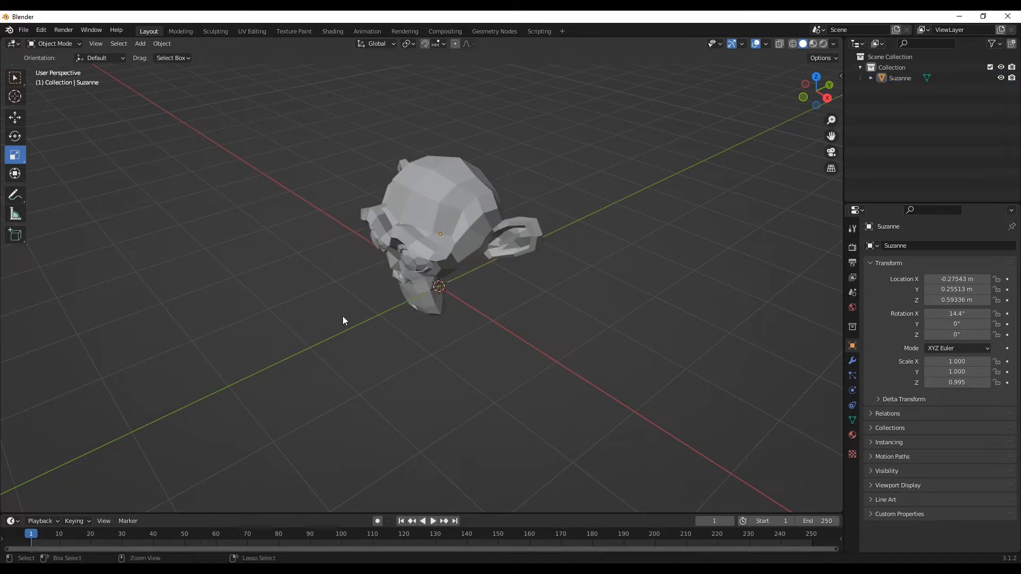
Undo the latest changes to the monkey step by step, back to before its X rotation and last Z move
key(ctrl+z)
key(ctrl+z)
key(ctrl+z)
key(ctrl+z)
key(ctrl+z)
key(ctrl+z)
key(ctrl+z)
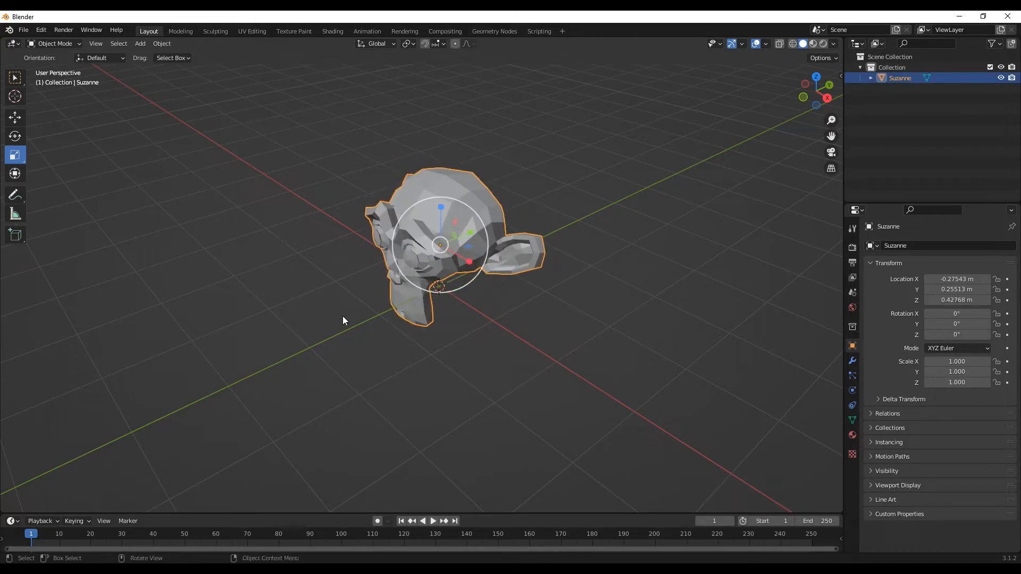
Redo all the undone changes to the monkey, up to its deselection
key(ctrl+shift+z)
key(ctrl+shift+z)
key(ctrl+shift+z)
key(ctrl+shift+z)
key(ctrl+shift+z)
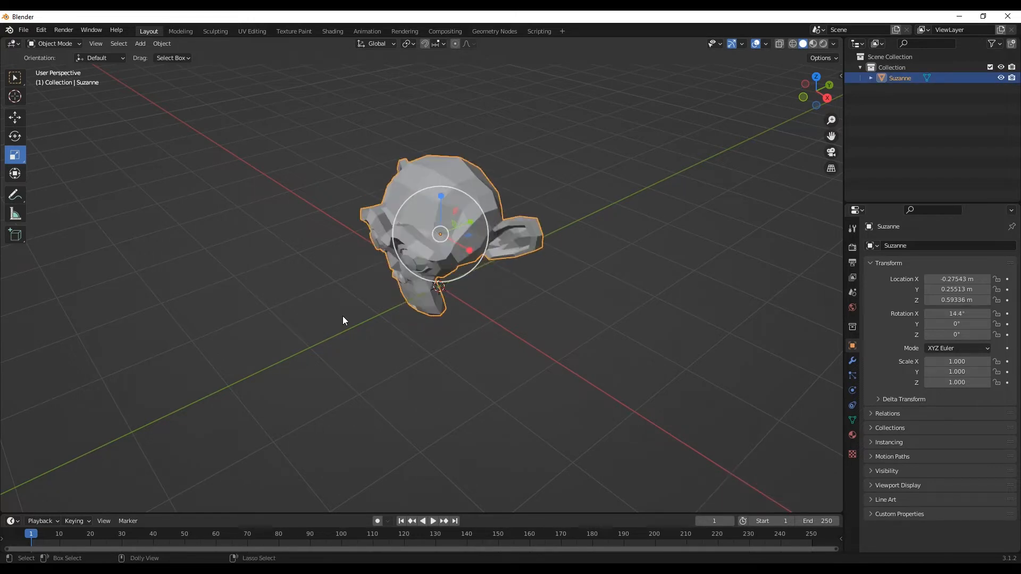
key(ctrl+shift+z)
key(ctrl+shift+z)
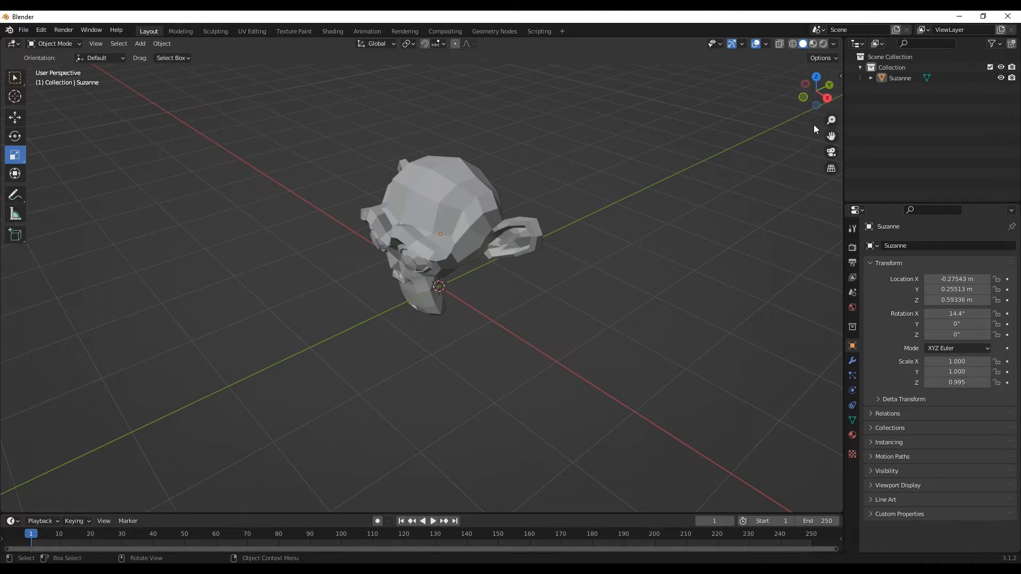
Examine the monkey in the top, front and right orthographic views
click(816, 76)
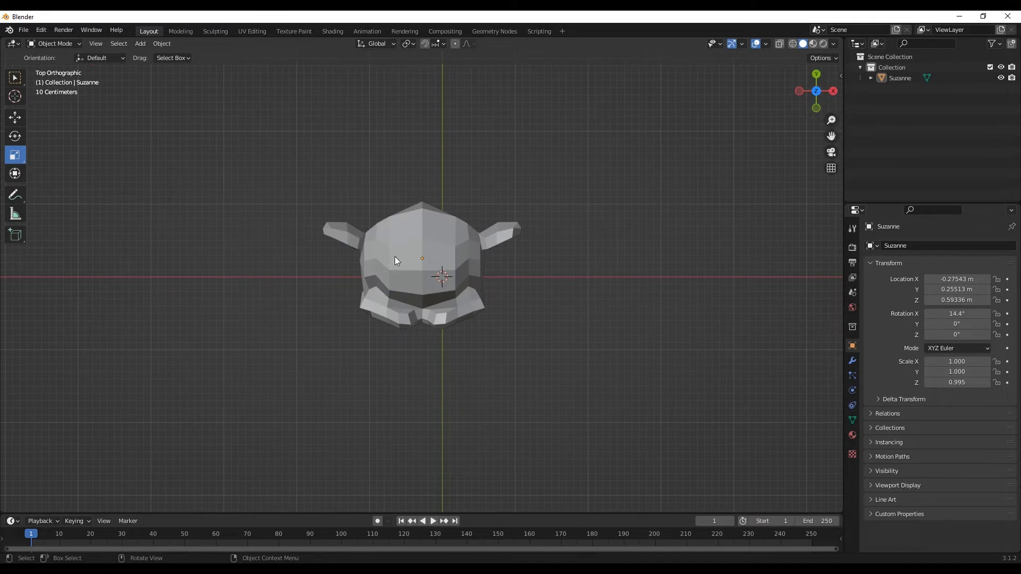
middle_drag(464, 276, 429, 194)
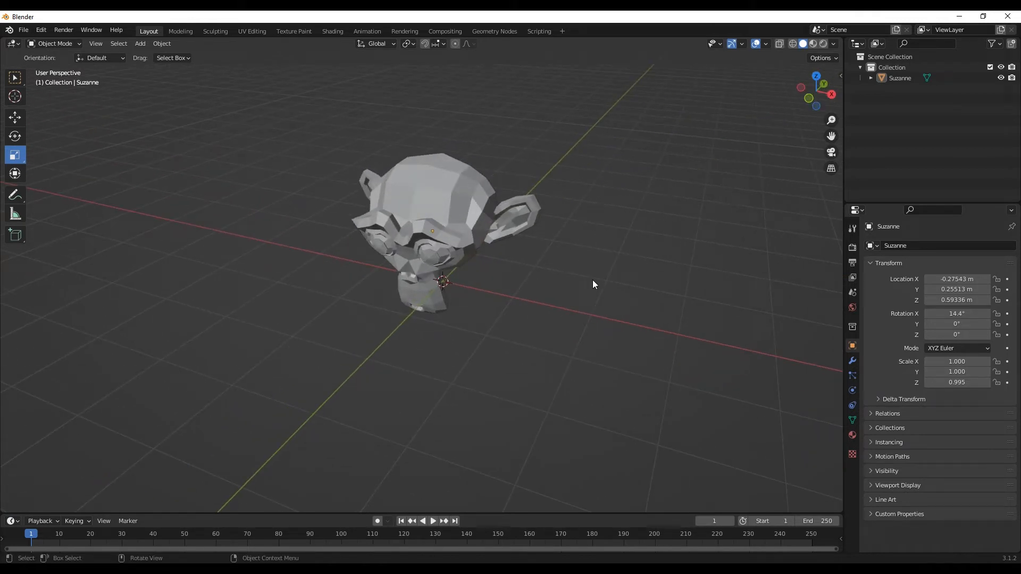
key(KP_7)
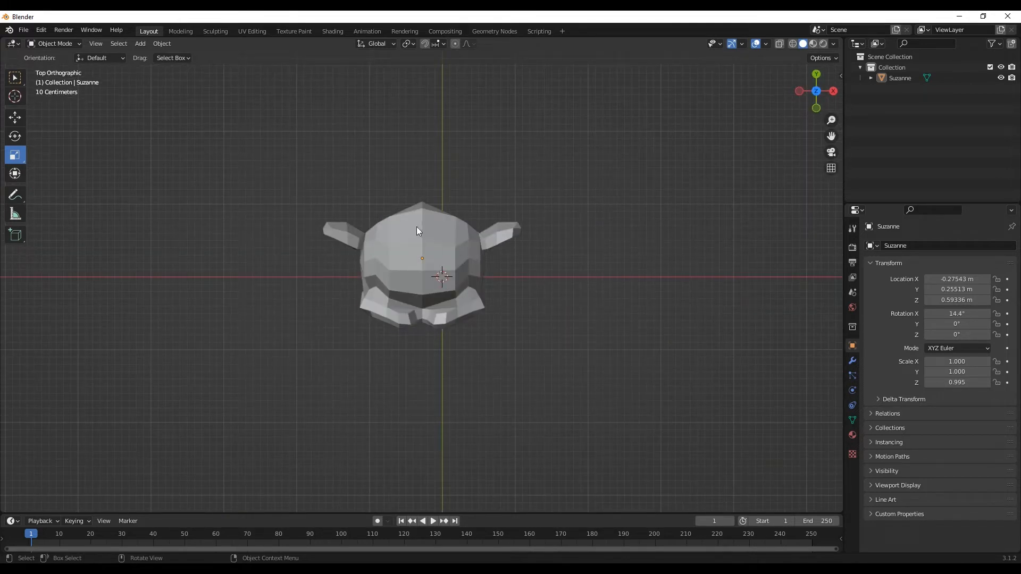
key(KP_1)
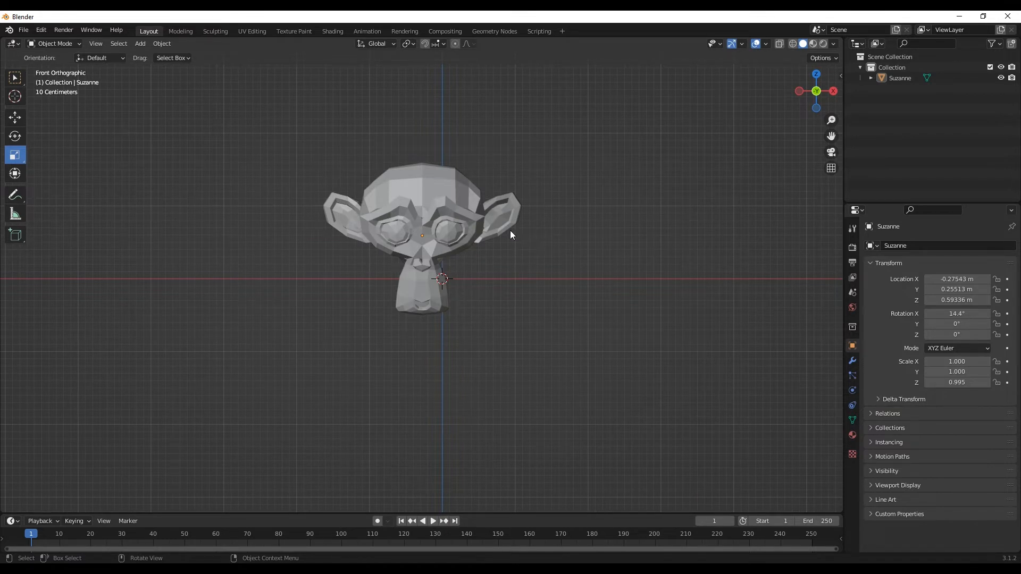
key(KP_3)
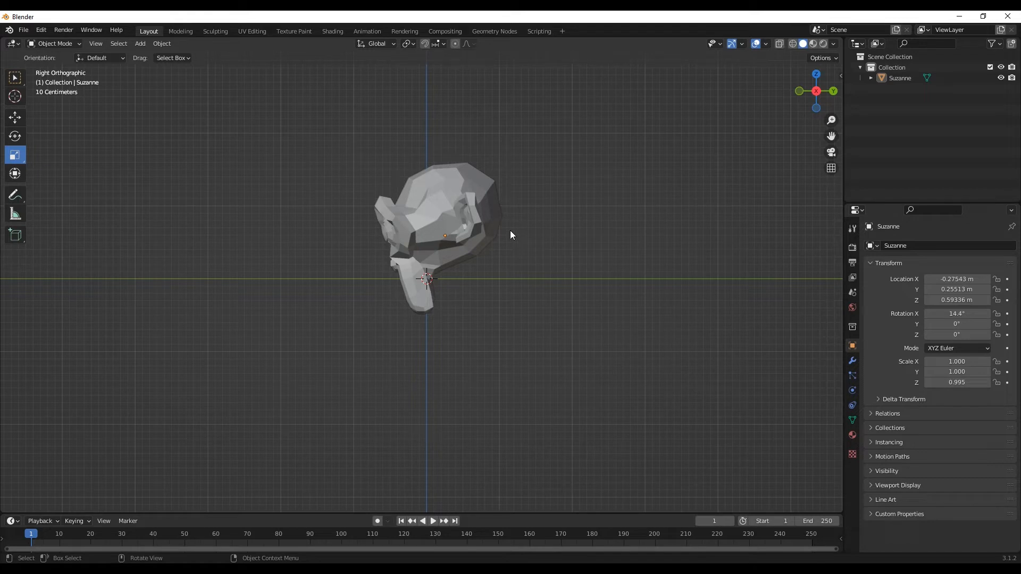
Examine the monkey in the bottom, back and left orthographic views, and switch the viewport to perspective
key(ctrl+KP_7)
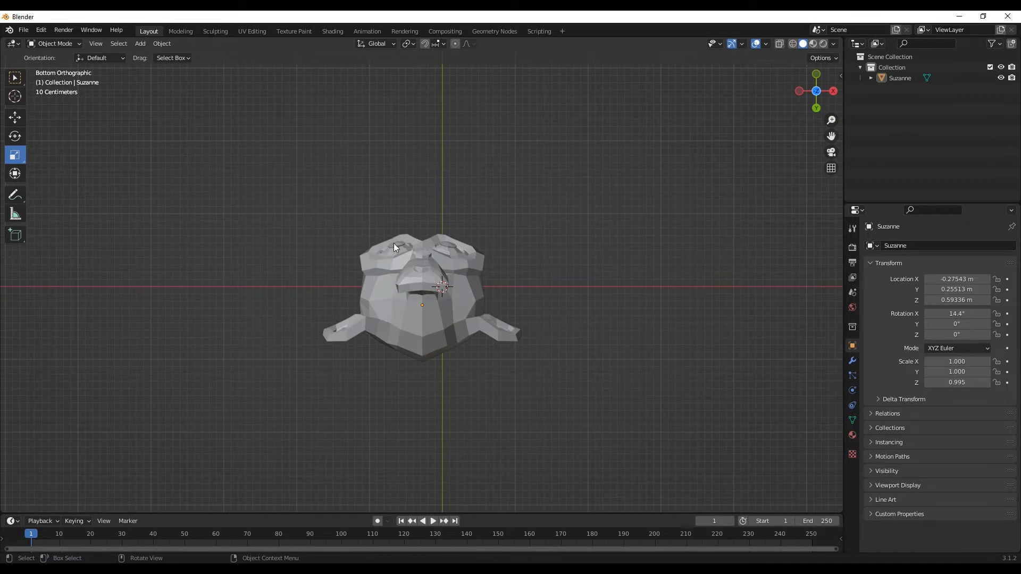
key(ctrl+KP_1)
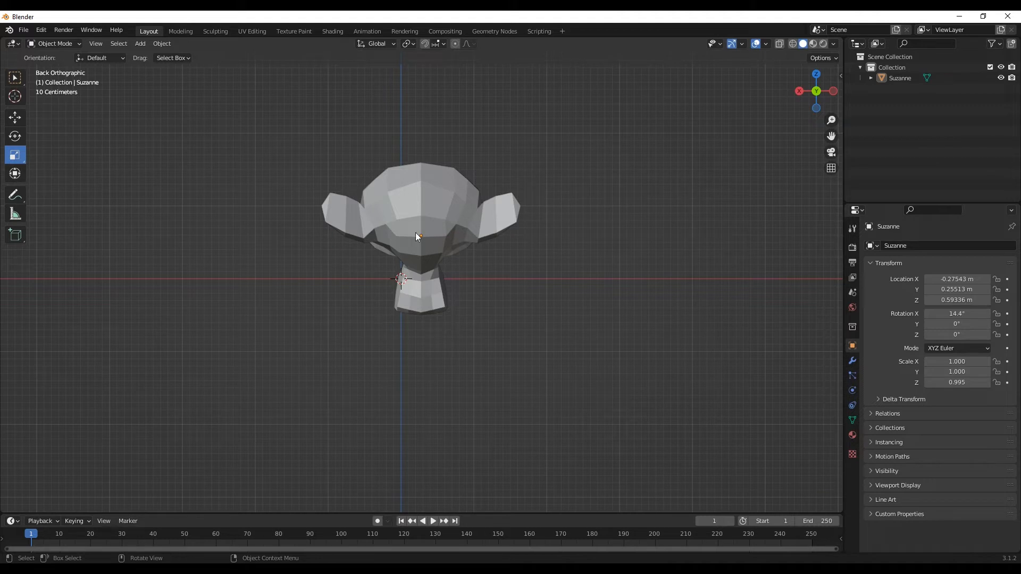
key(ctrl)
key(ctrl+KP_3)
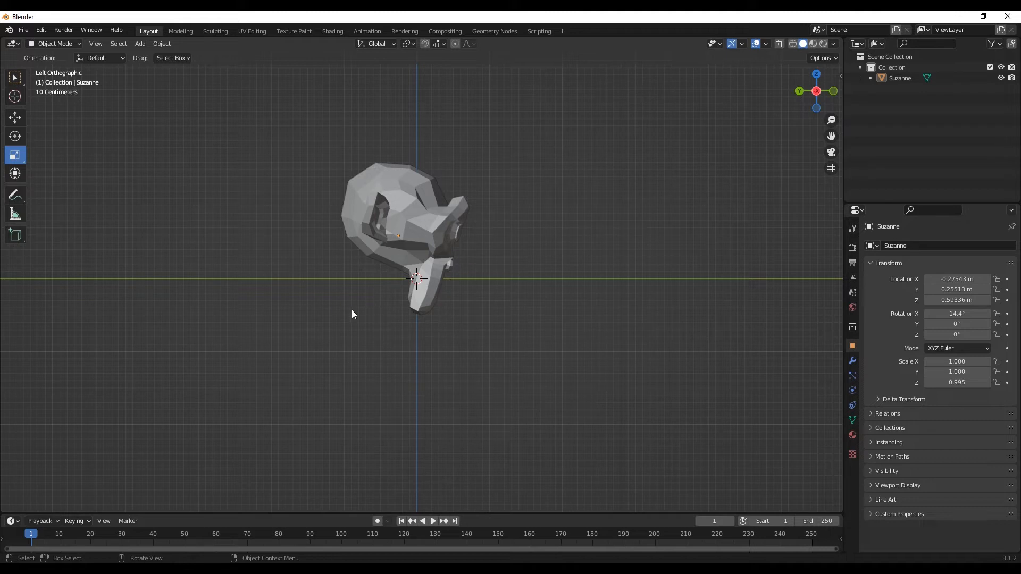
key(KP_5)
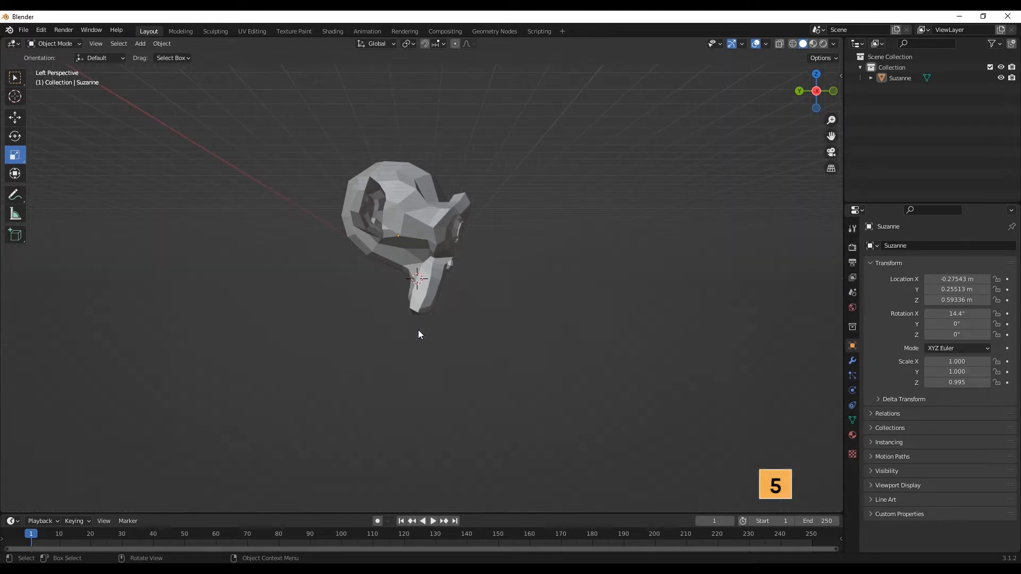
middle_drag(427, 186, 402, 230)
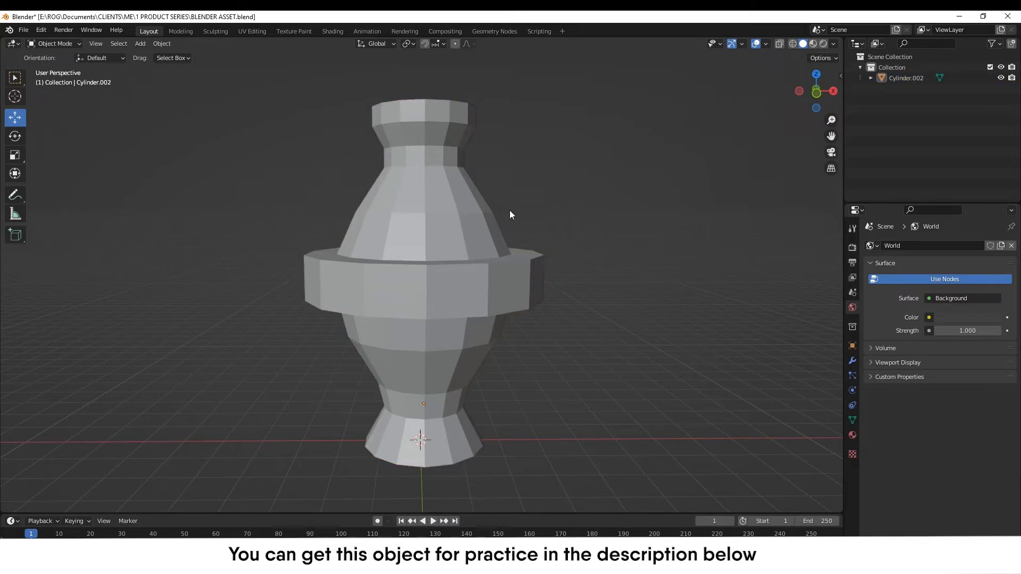
Put the vase-shaped cylinder in Edit Mode and switch through the vertex, edge and face select modes
middle_drag(445, 198, 448, 216)
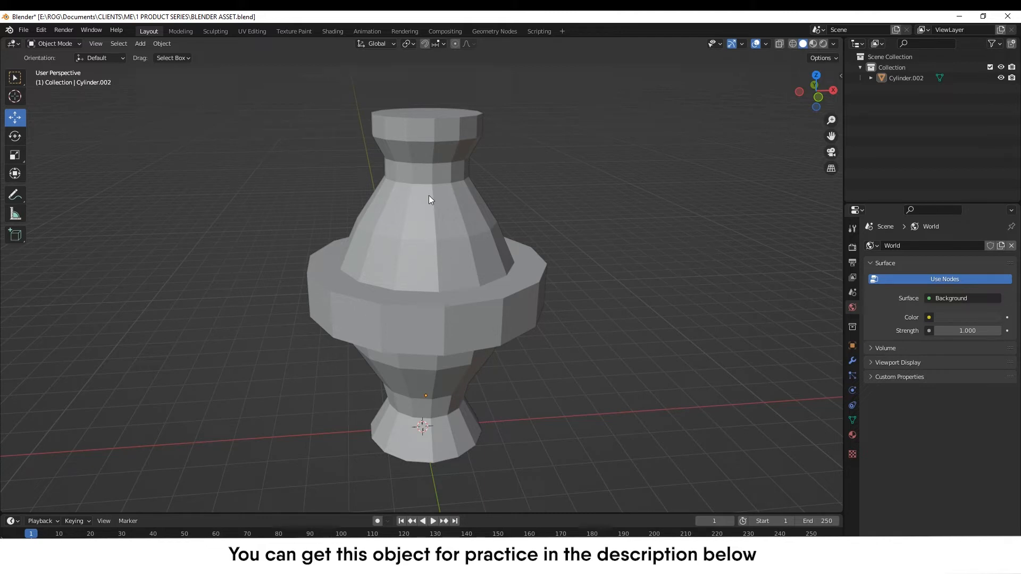
click(46, 43)
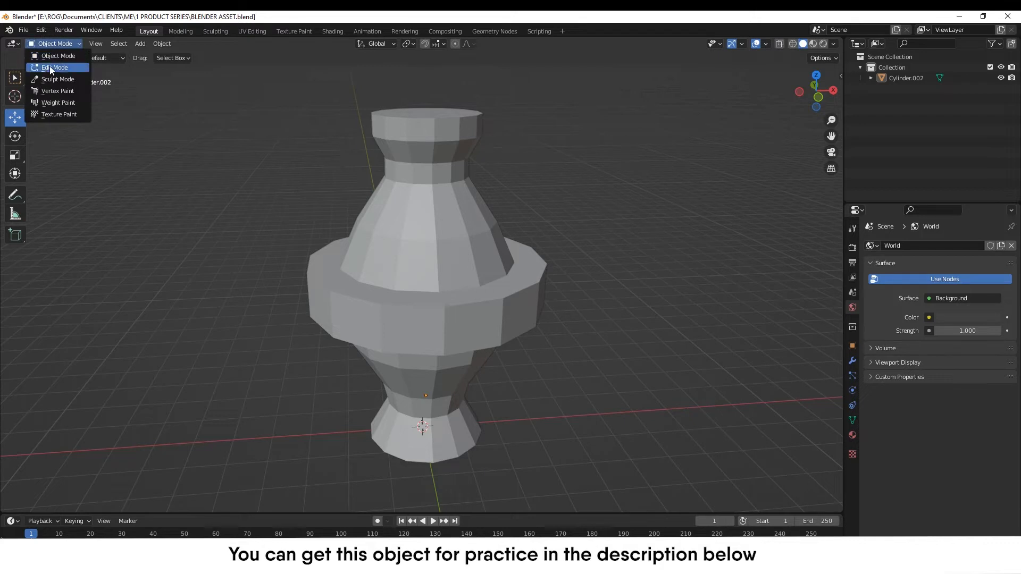
click(49, 67)
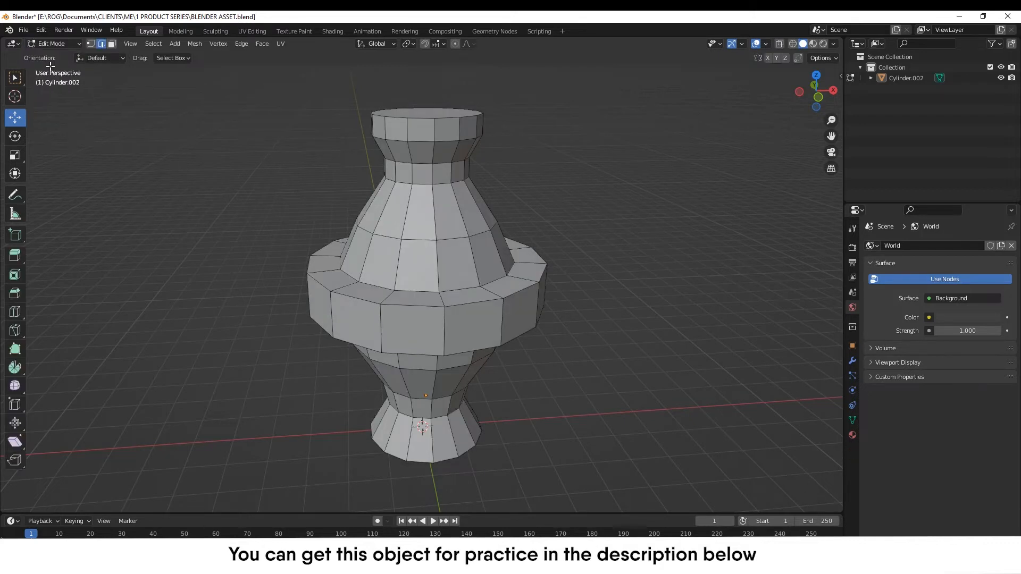
click(88, 43)
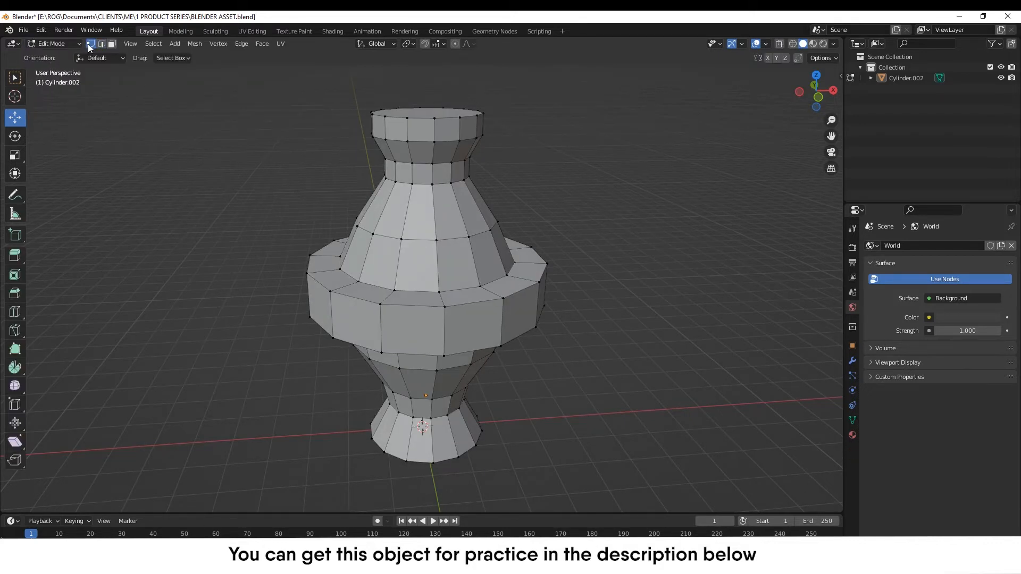
click(102, 42)
click(112, 43)
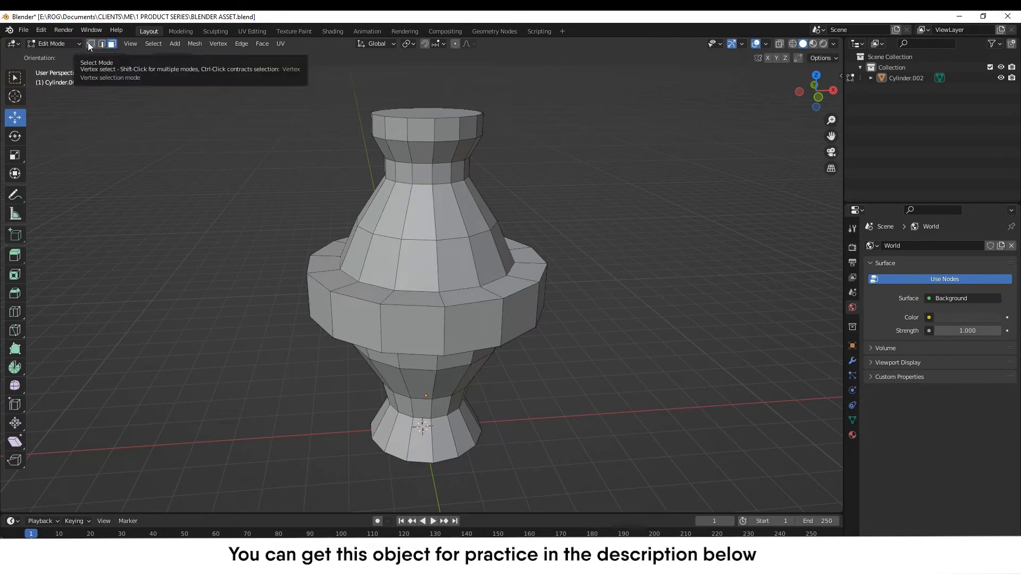
Select single vertices on the vase's upper body in vertex select mode, and single edges there in edge select mode
click(89, 43)
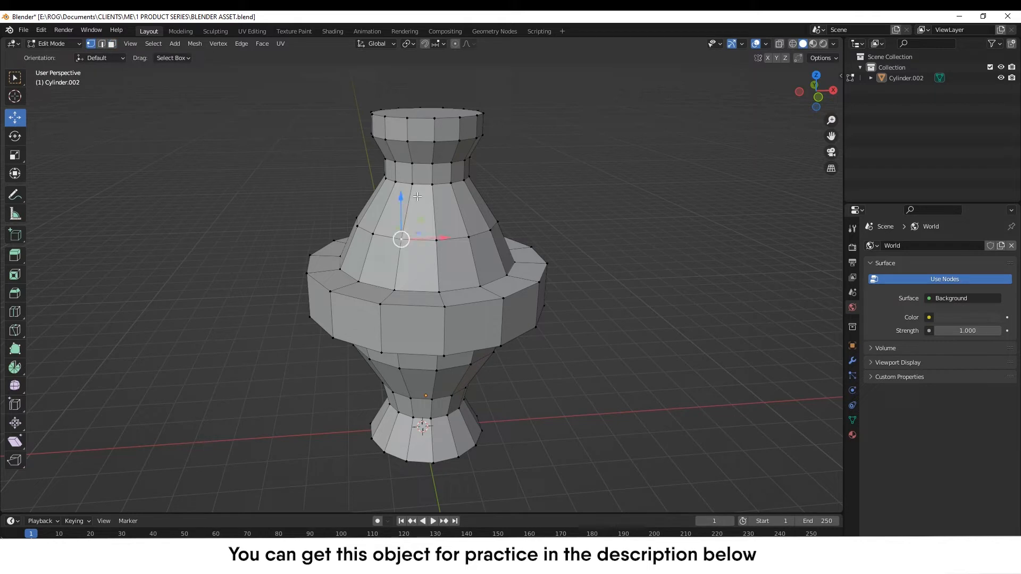
click(432, 184)
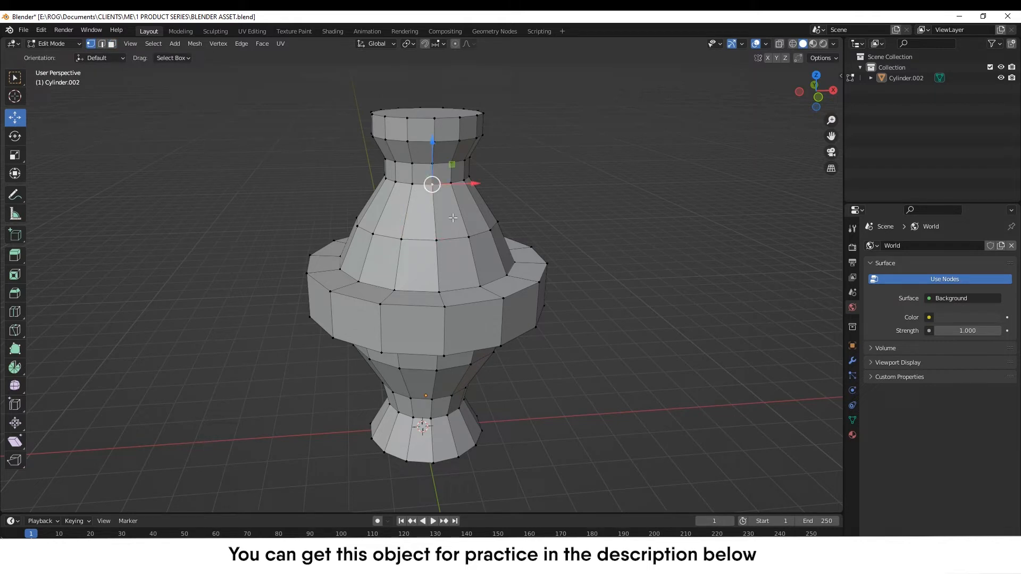
click(103, 44)
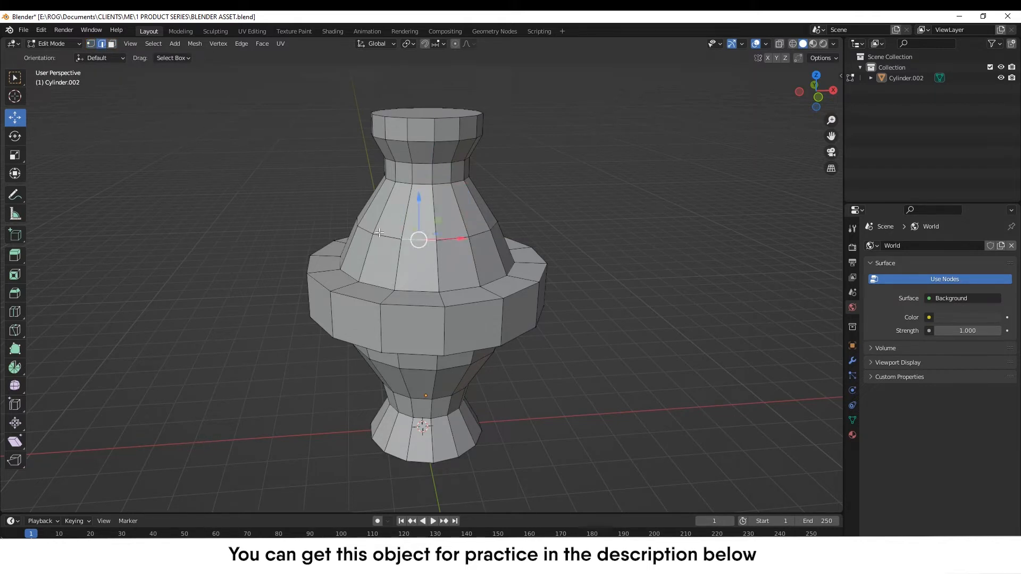
click(382, 223)
Select single faces in face select mode, ending with one on the upper surface of the vase's wide middle ring
click(112, 44)
click(433, 214)
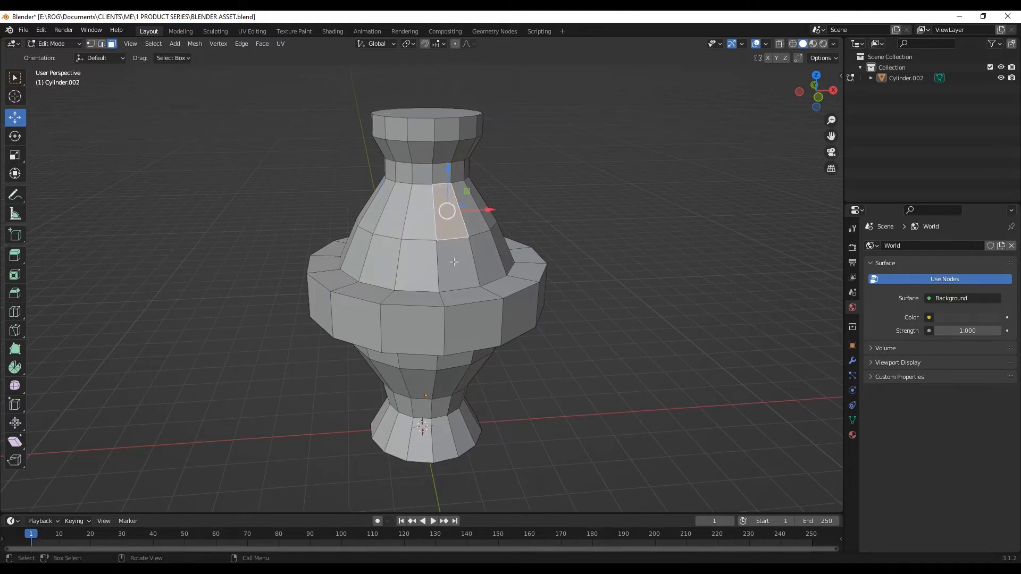
click(505, 288)
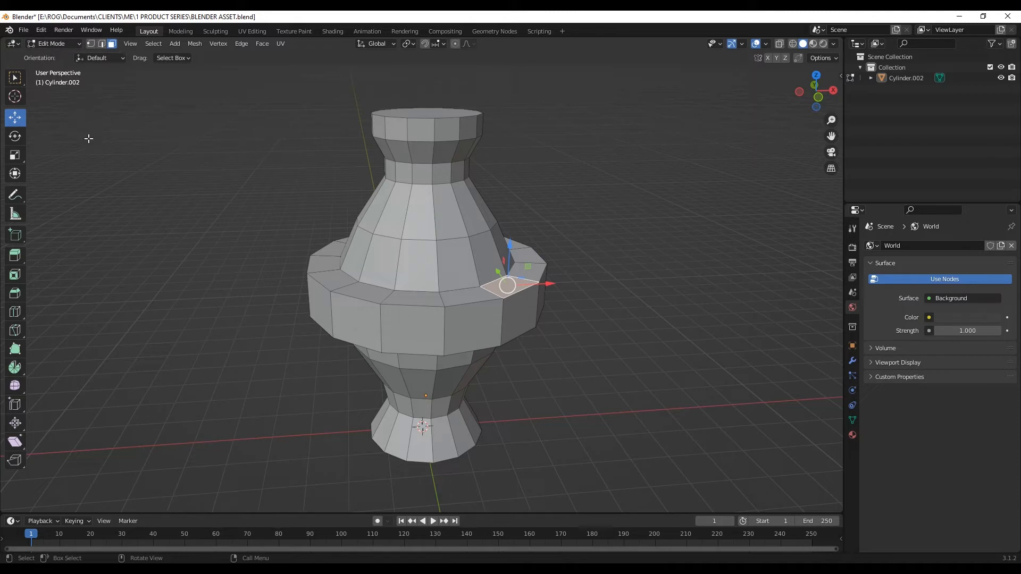
Leave Edit Mode, select the whole vase in Object Mode, and return it to Edit Mode
key(Tab)
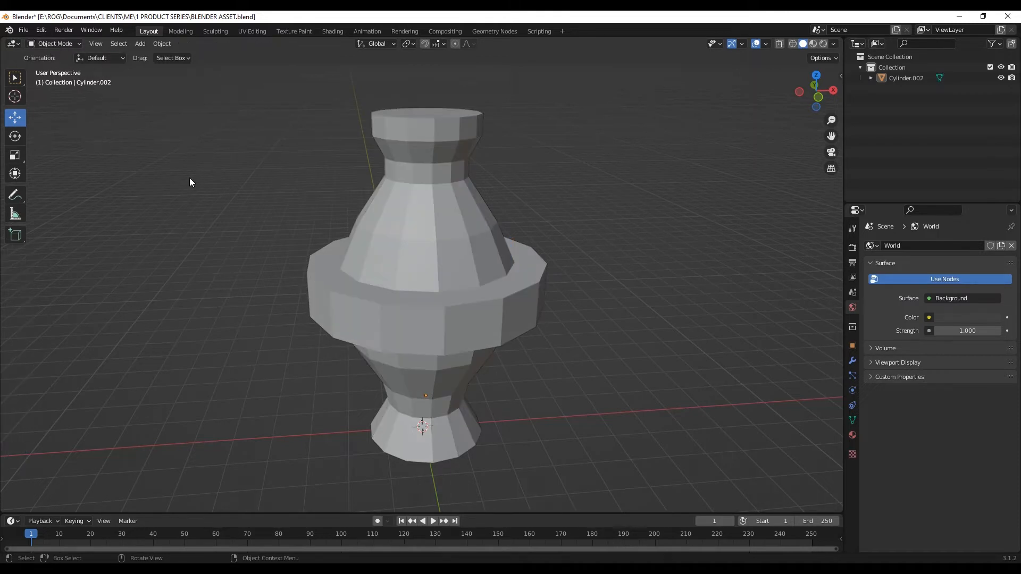
click(445, 207)
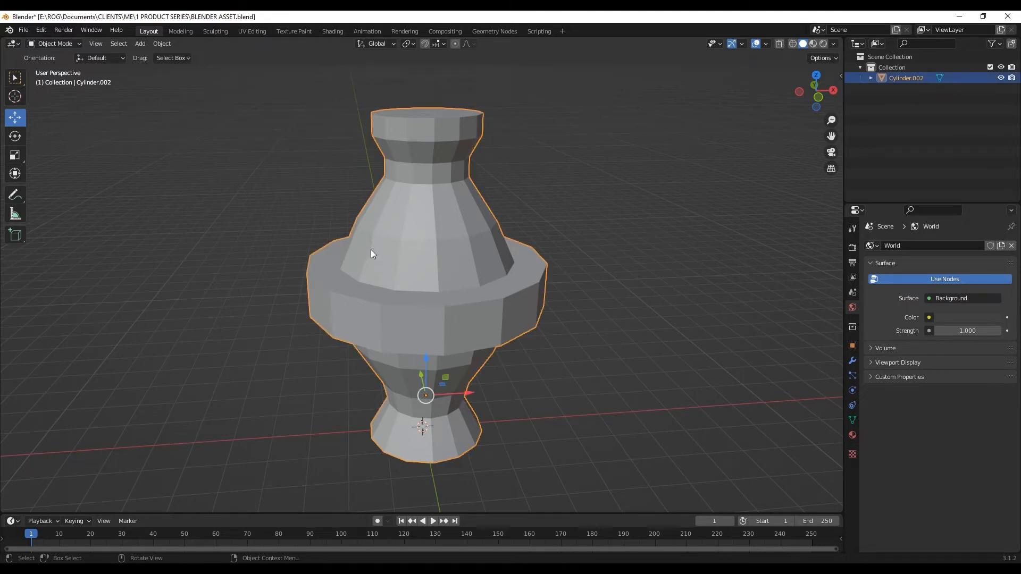
key(Tab)
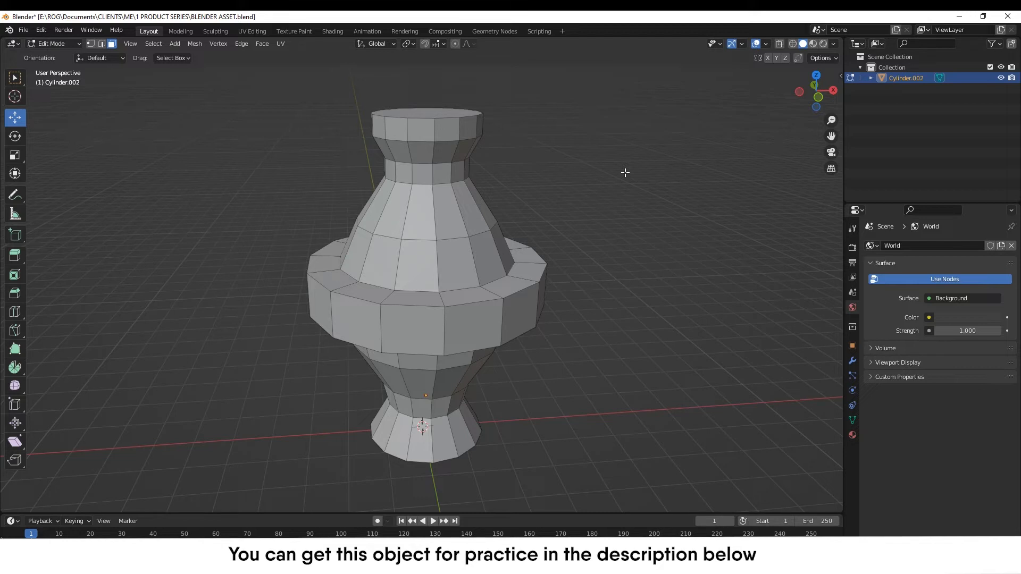
Examine the vase mesh from several sides, including its flat top and the underside of its foot
scroll(625, 173, up, 2)
middle_drag(425, 231, 182, 248)
middle_drag(129, 247, 448, 257)
scroll(449, 257, down, 5)
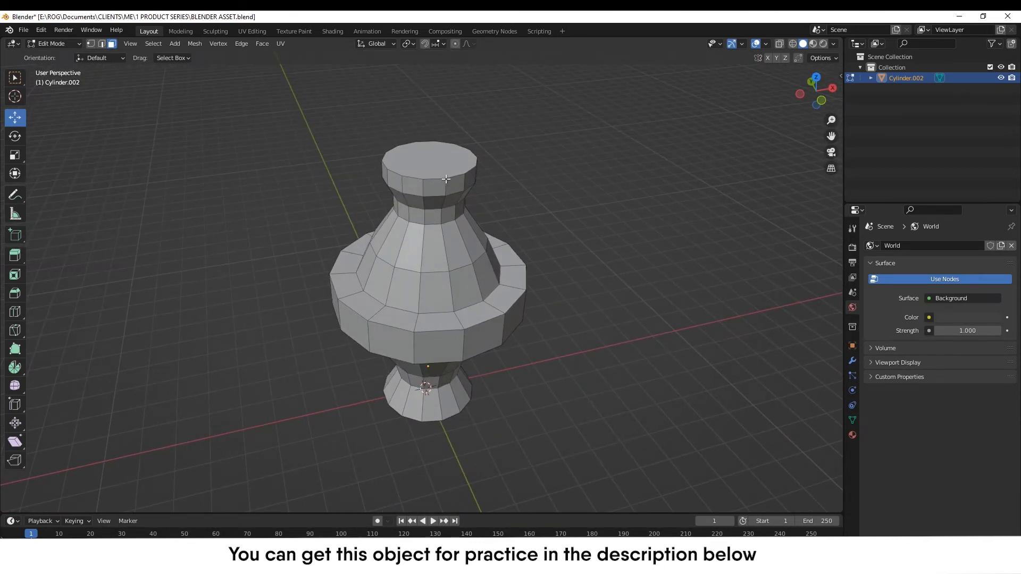
middle_drag(449, 234, 448, 281)
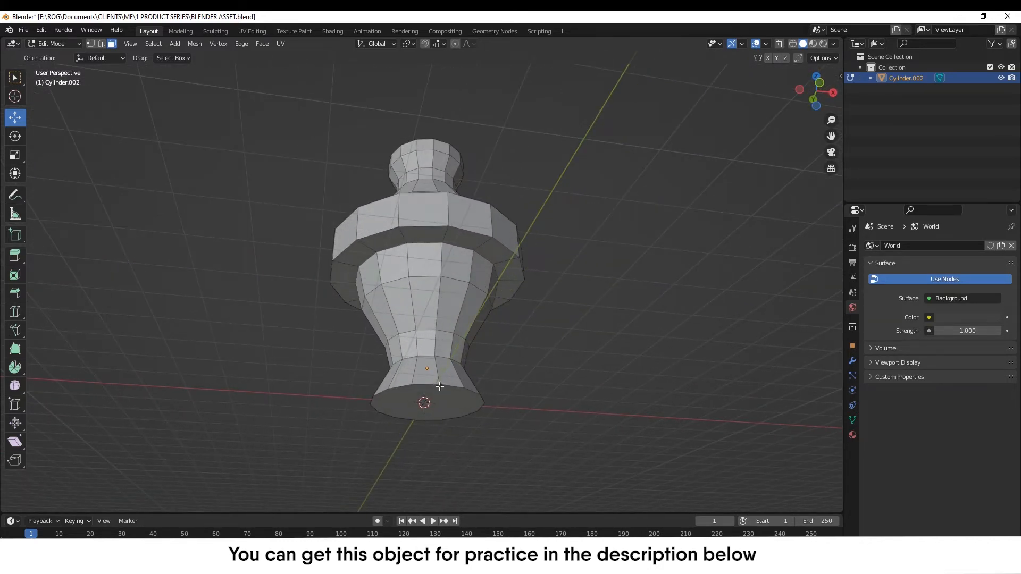
scroll(446, 409, up, 5)
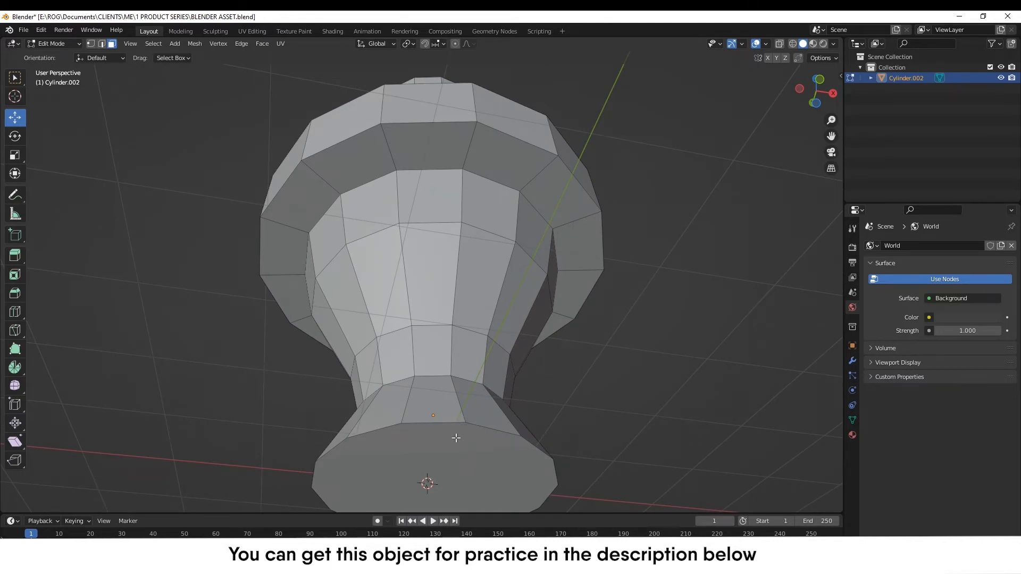
scroll(456, 438, down, 3)
middle_drag(417, 452, 470, 267)
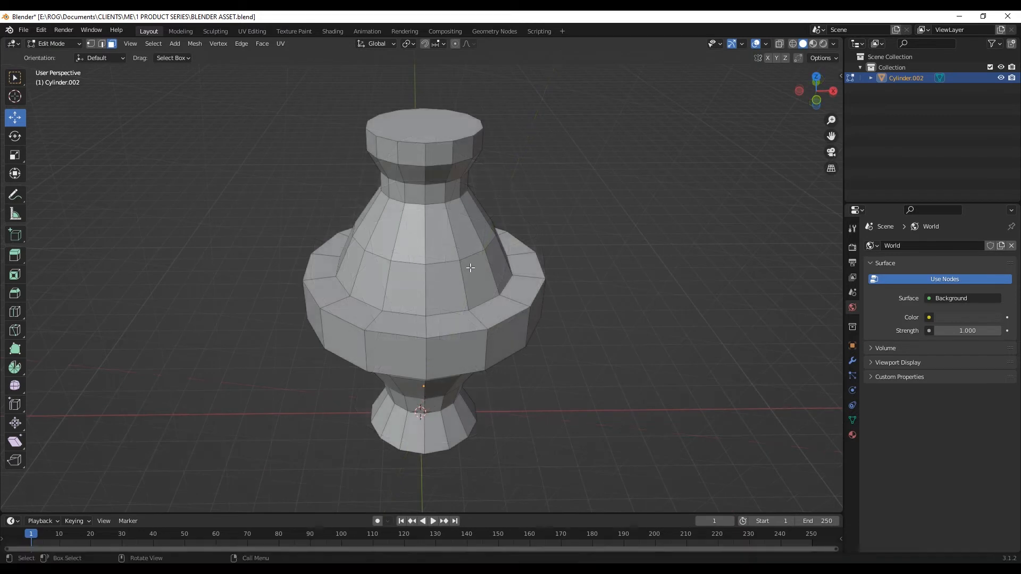
In edge select mode, add several horizontal edge loops on the vase's upper and lower body to the selection, and clear it
click(101, 43)
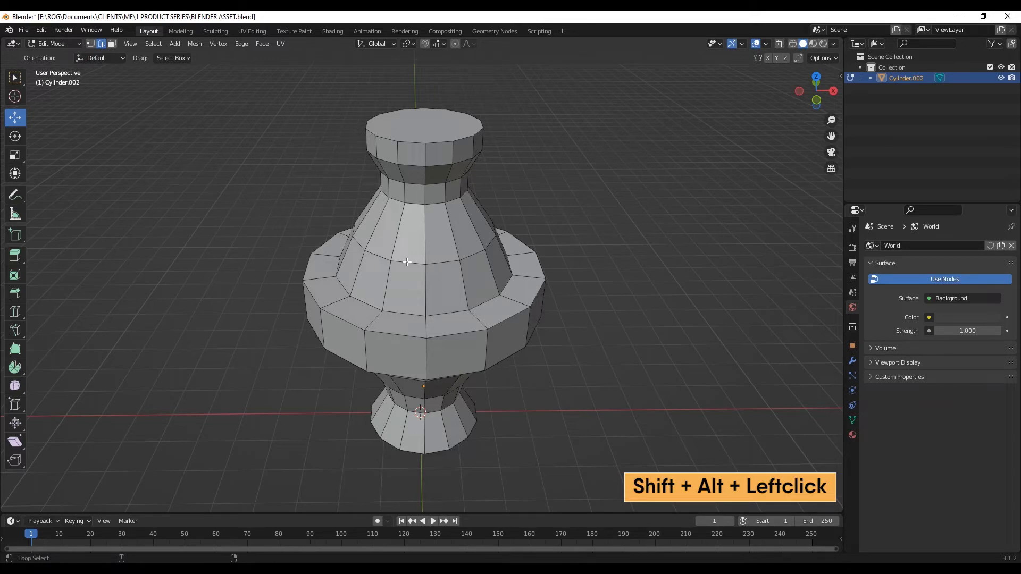
alt+shift+click(406, 261)
middle_drag(407, 262, 430, 268)
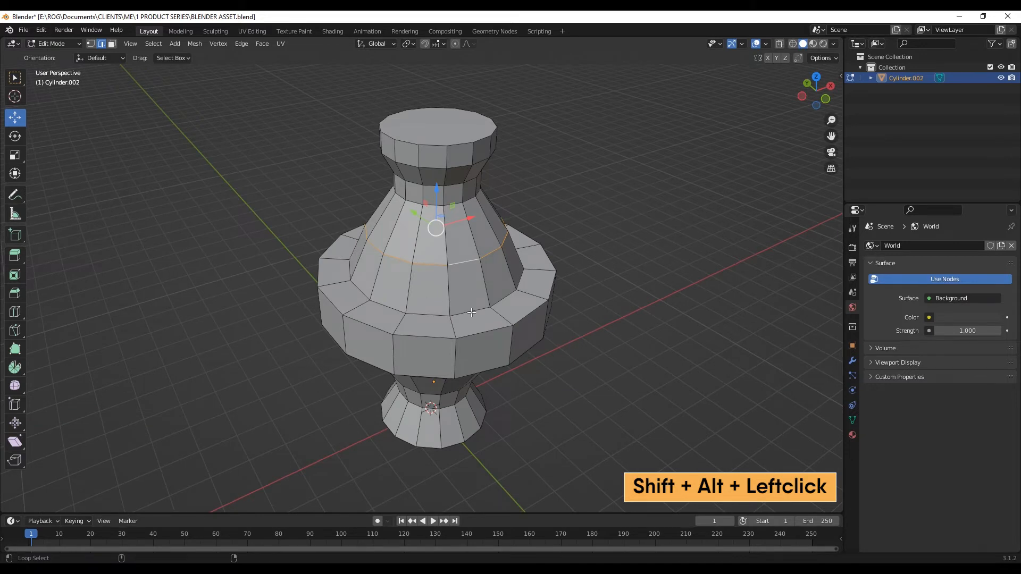
middle_drag(472, 311, 442, 303)
alt+shift+click(437, 297)
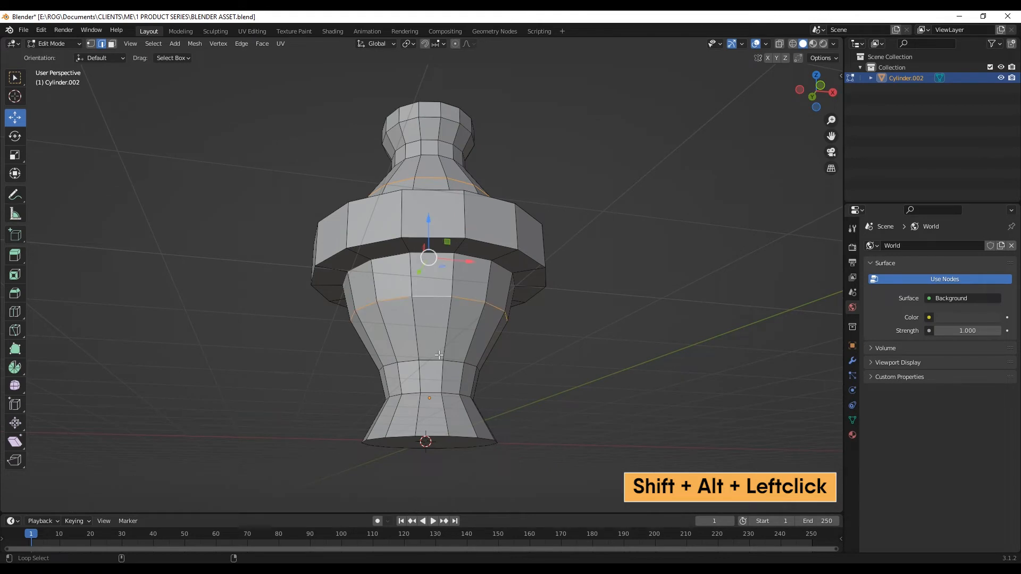
alt+shift+click(434, 359)
alt+shift+click(437, 393)
middle_drag(444, 399, 534, 198)
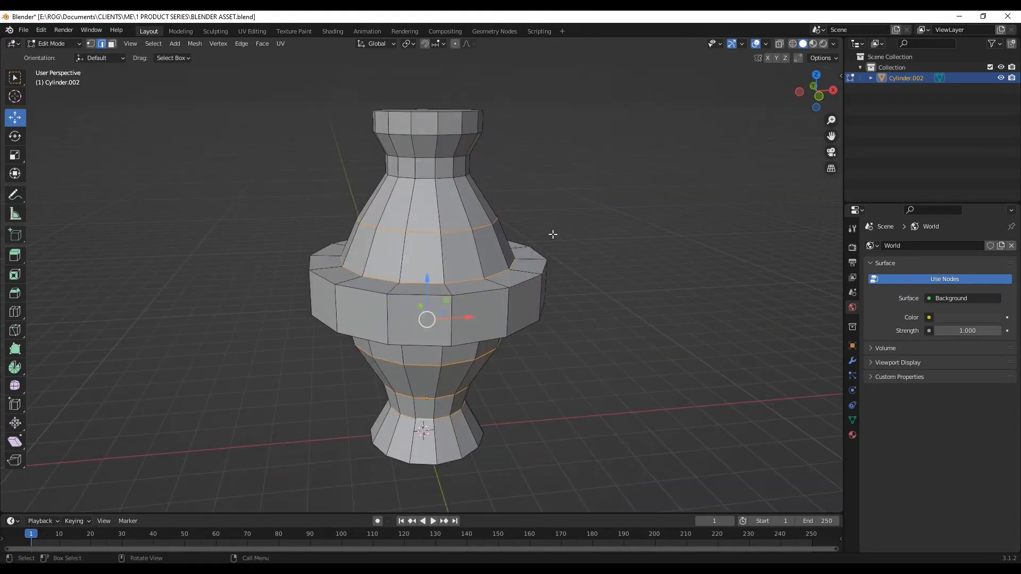
click(608, 188)
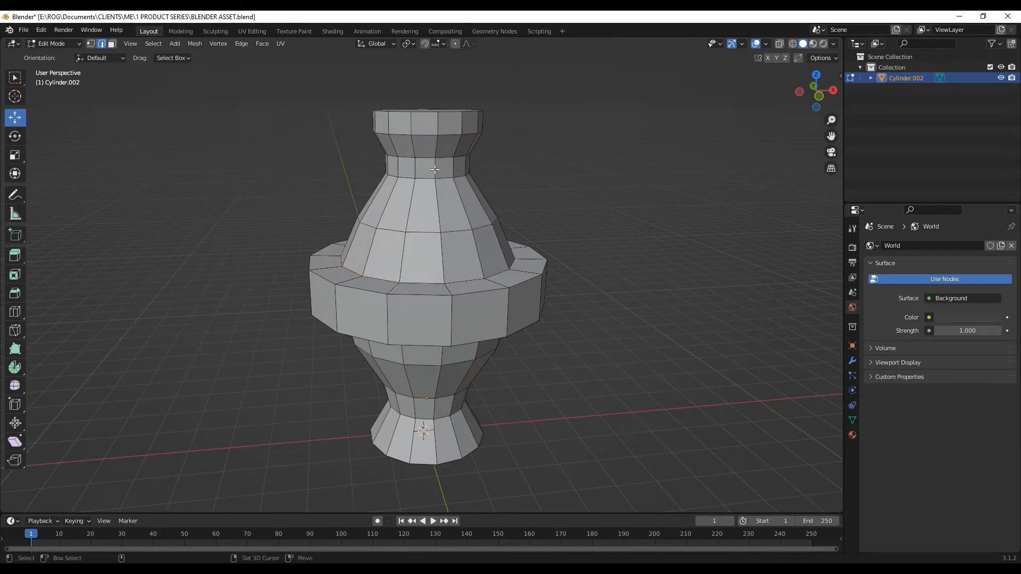
Select the horizontal edge loop around the middle of the vase's upper body and move it slightly up along the Z axis
alt+click(438, 216)
middle_drag(448, 243, 373, 265)
key(alt+z)
key(alt+z)
alt+click(444, 225)
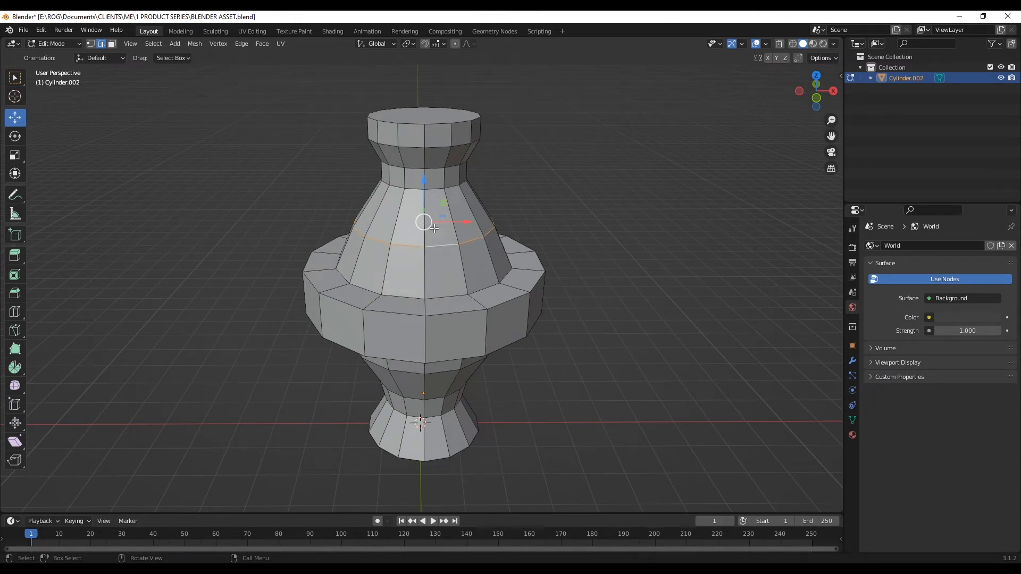
key(g)
key(z)
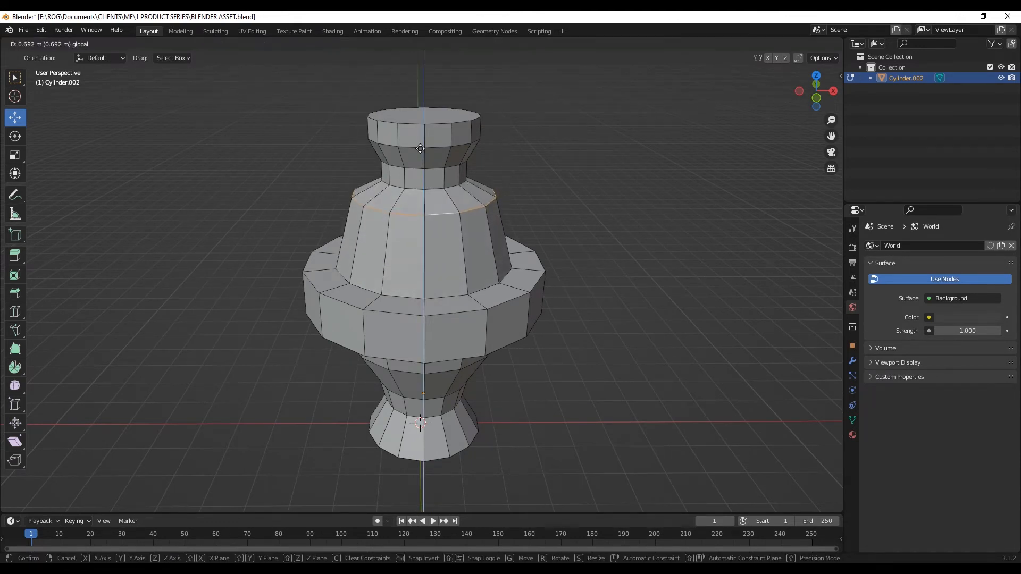
click(415, 173)
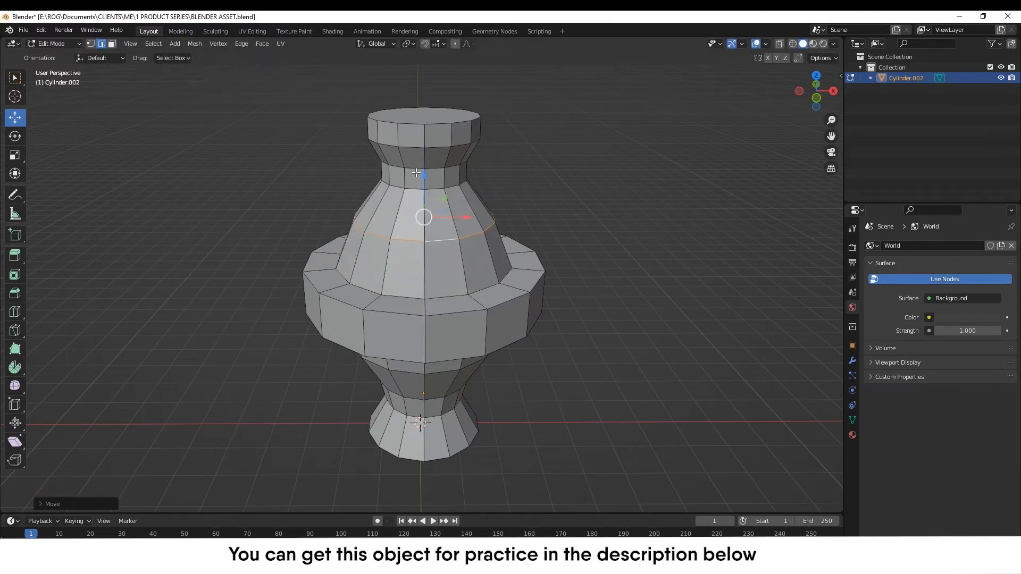
Try to move the upper body's middle edge loop sideways along the global X axis
key(g)
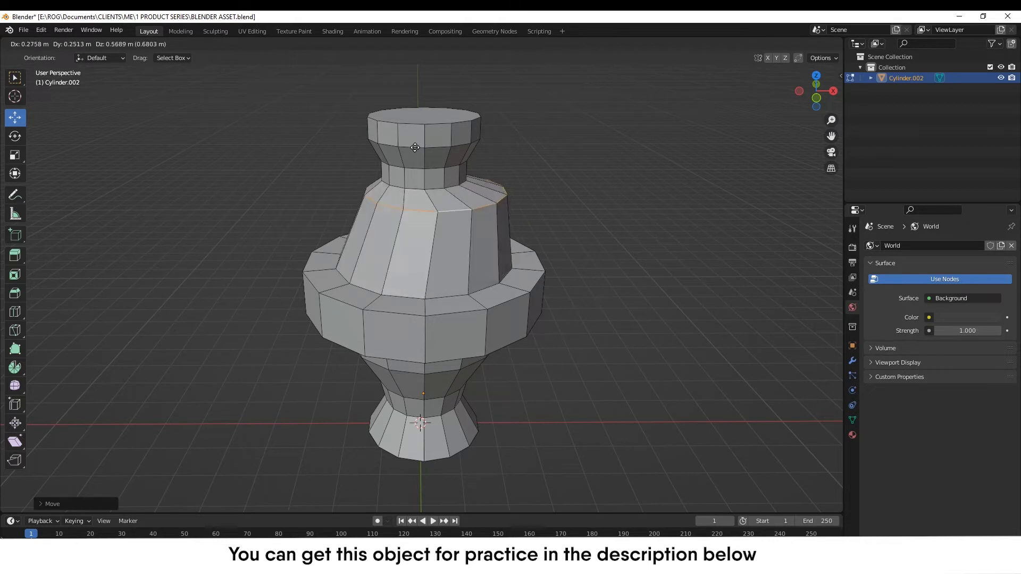
key(x)
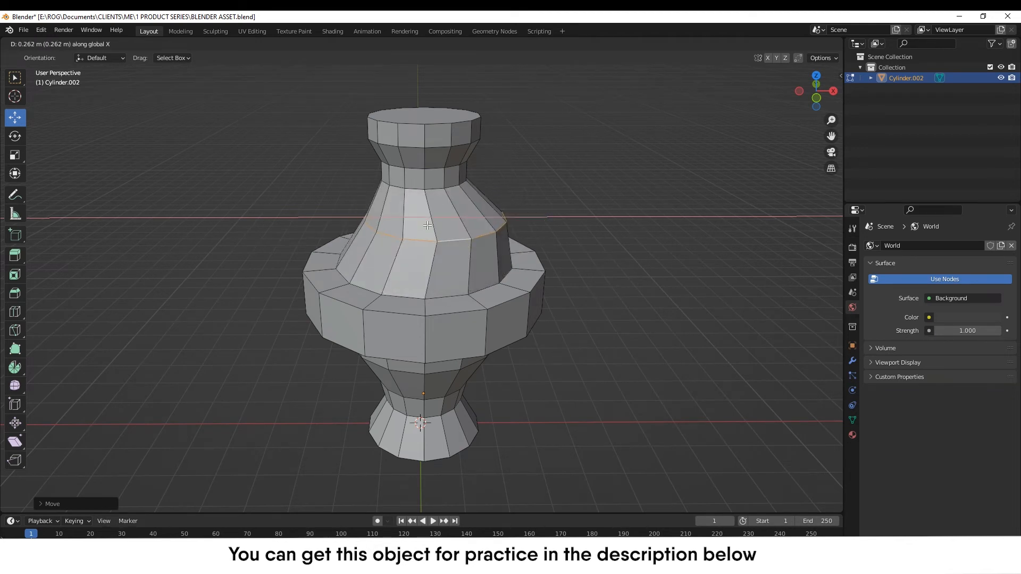
click(476, 188)
middle_drag(479, 185, 463, 291)
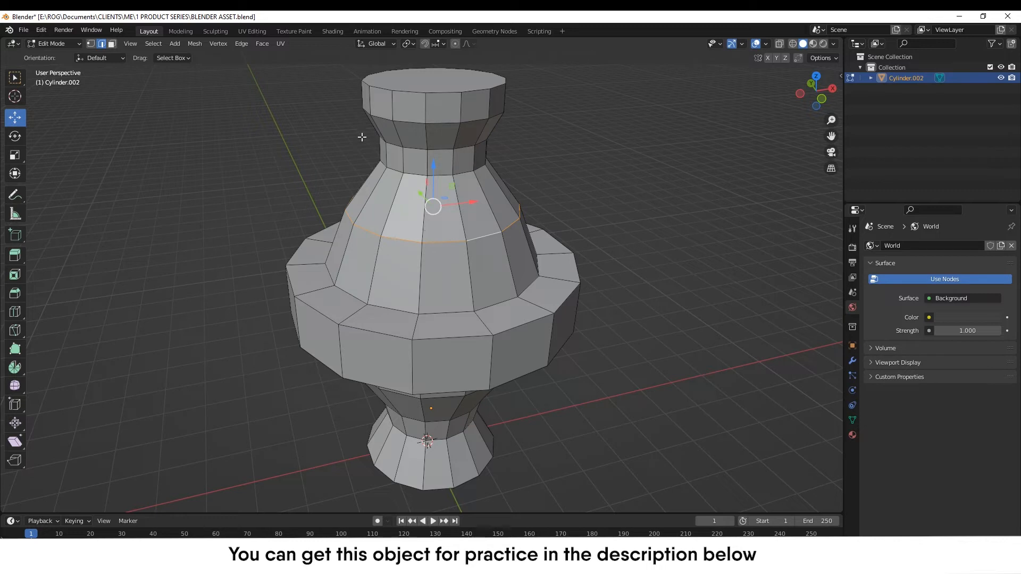
Try scaling the selected edge loop uniformly and along single axes
click(16, 156)
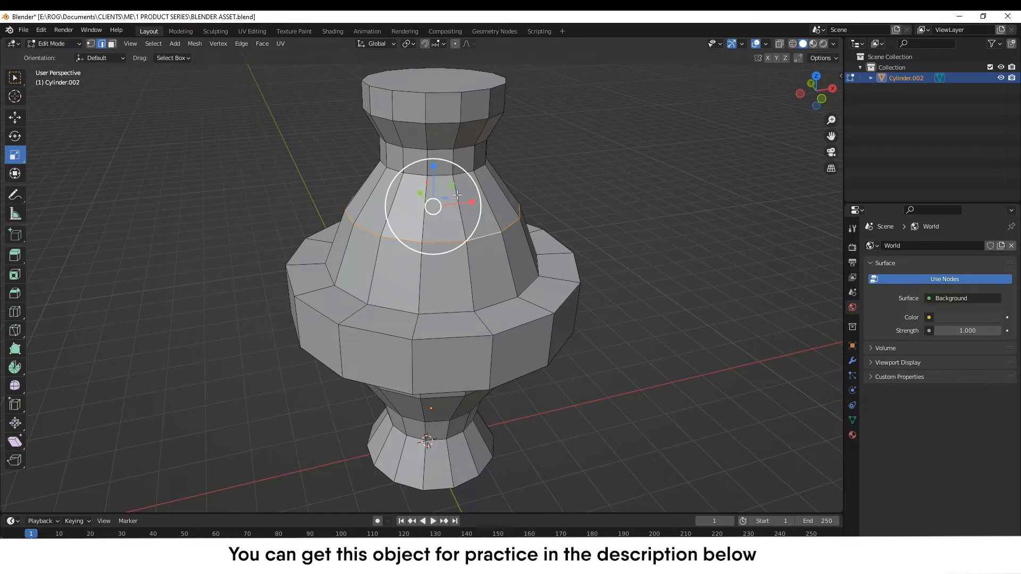
drag(471, 181, 504, 166)
key(ctrl+z)
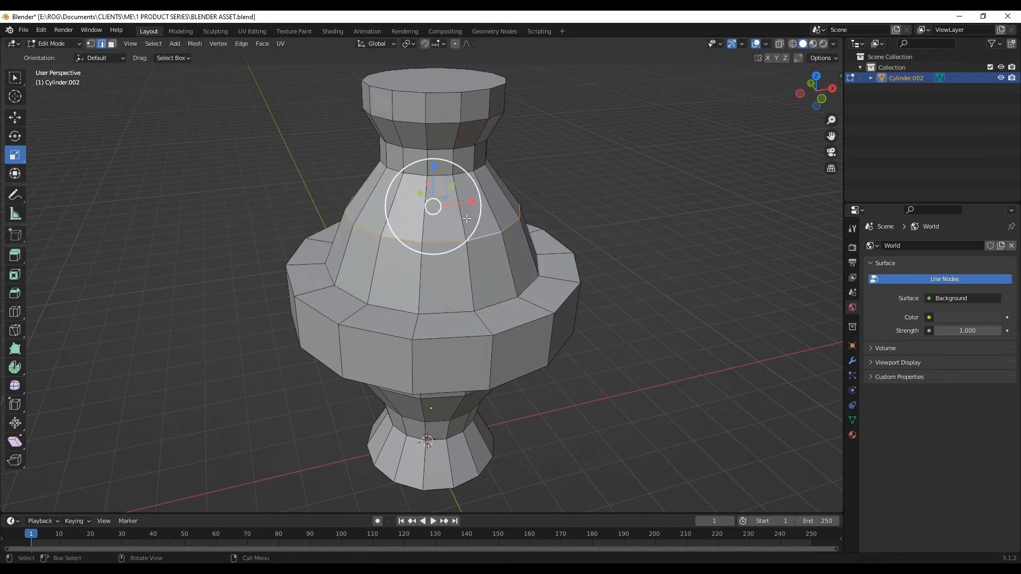
drag(469, 204, 497, 193)
key(Escape)
drag(424, 198, 414, 187)
key(Escape)
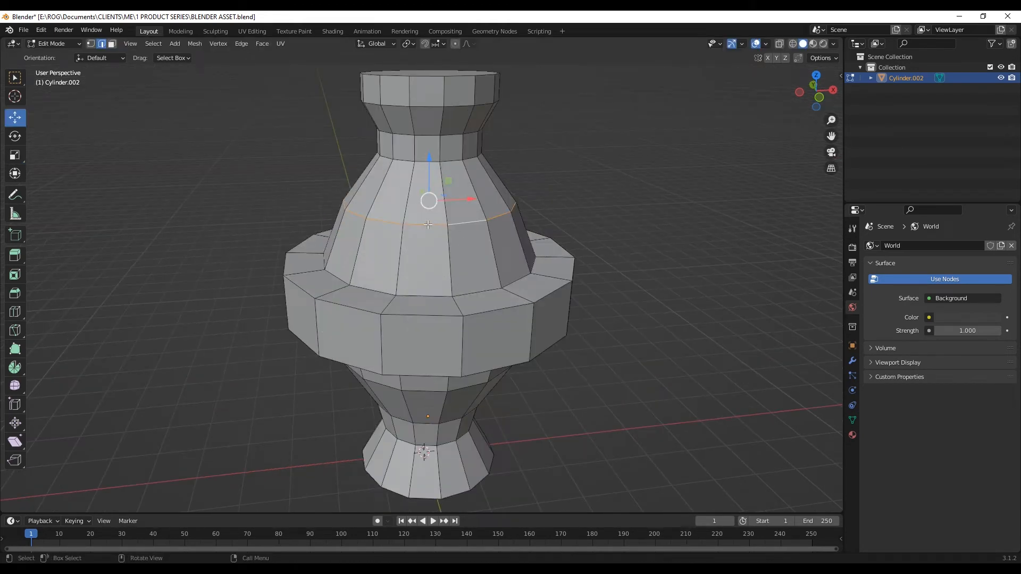
key(s)
Try lowering the edge loop along Z and edge-sliding it along the body, and clear the selection
mouse_move(429, 159)
mouse_down()
mouse_move(426, 146)
mouse_move(422, 173)
mouse_up()
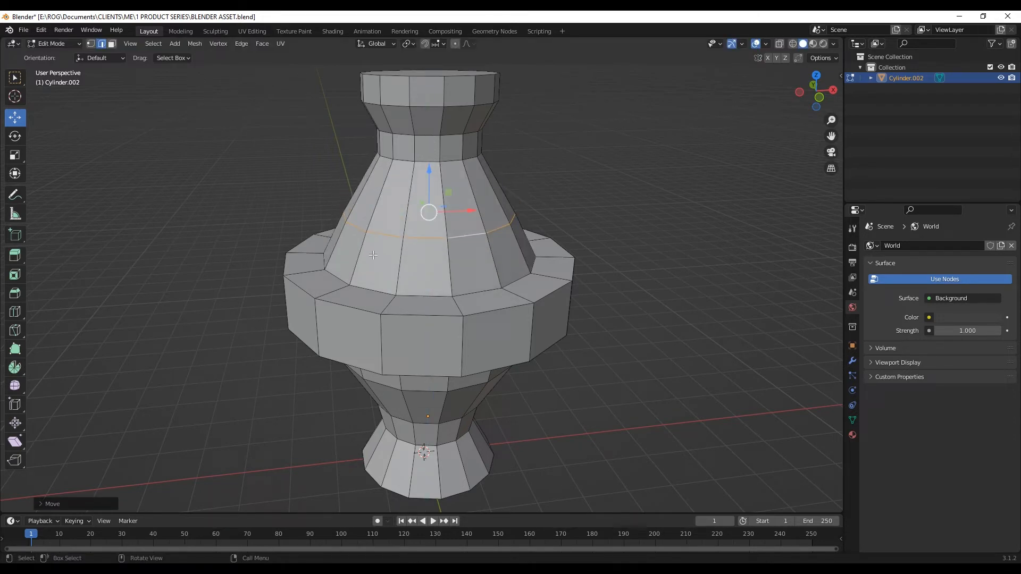
key(ctrl+z)
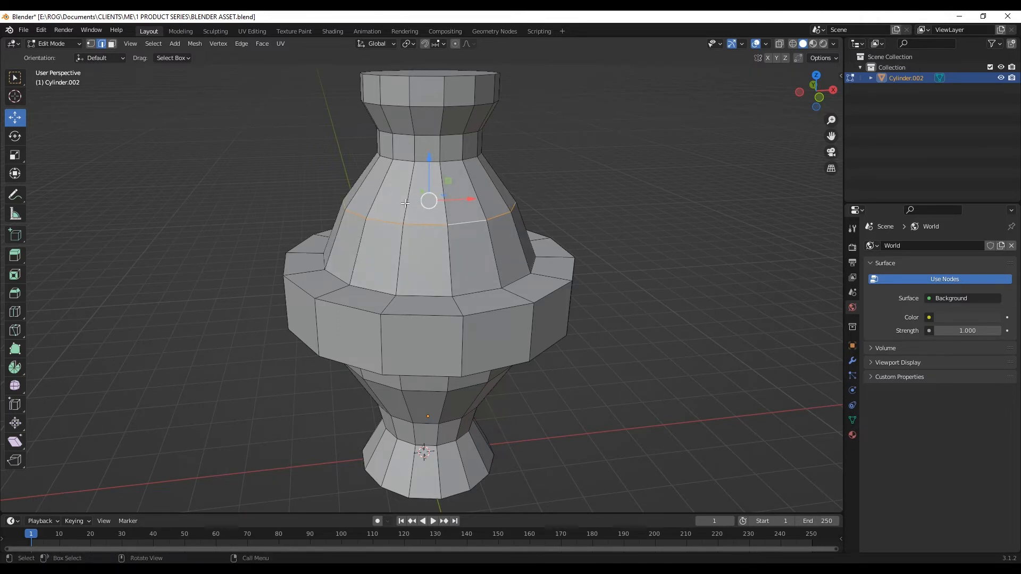
key(g)
key(g)
click(589, 268)
In face select mode, select the face ring just above the wide middle ring, and try adding a vertical face loop
click(113, 44)
middle_drag(342, 250, 347, 221)
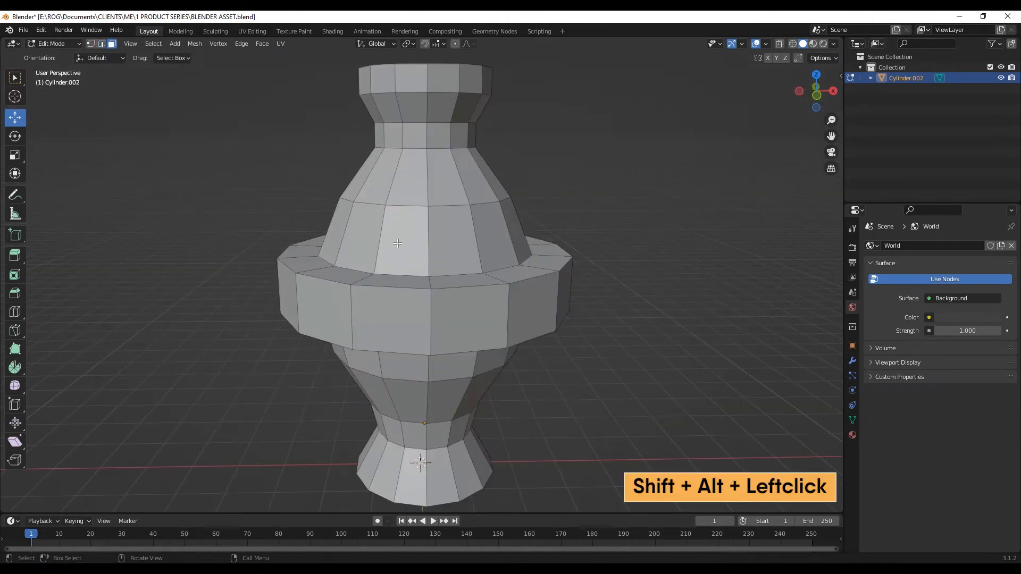
alt+shift+click(426, 233)
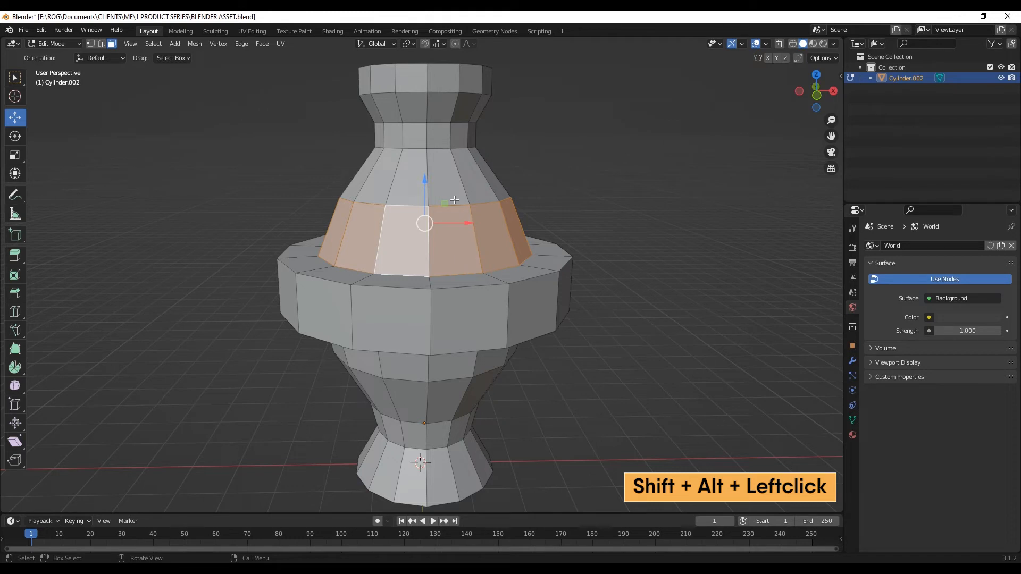
alt+shift+click(442, 151)
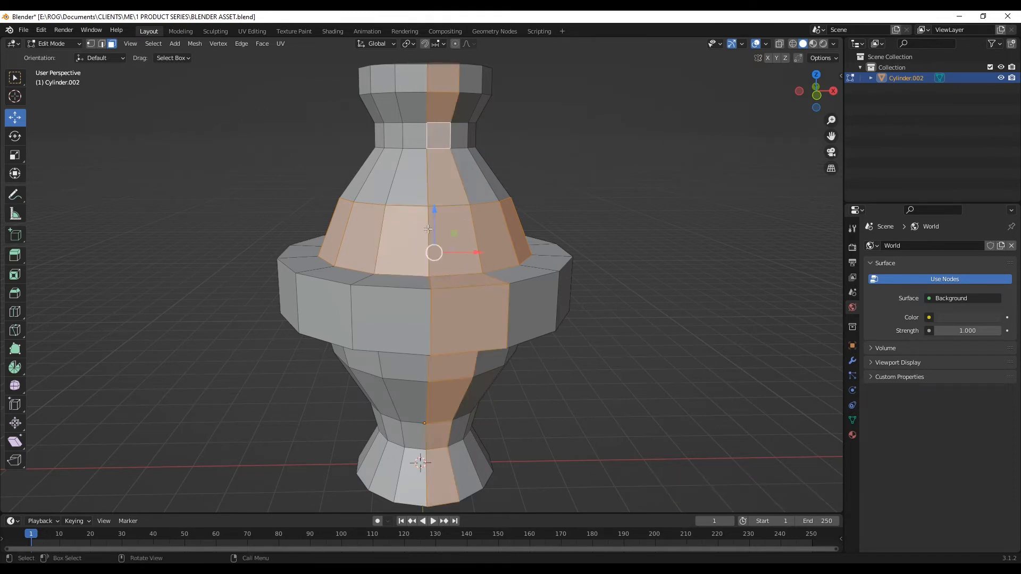
middle_drag(442, 154, 440, 342)
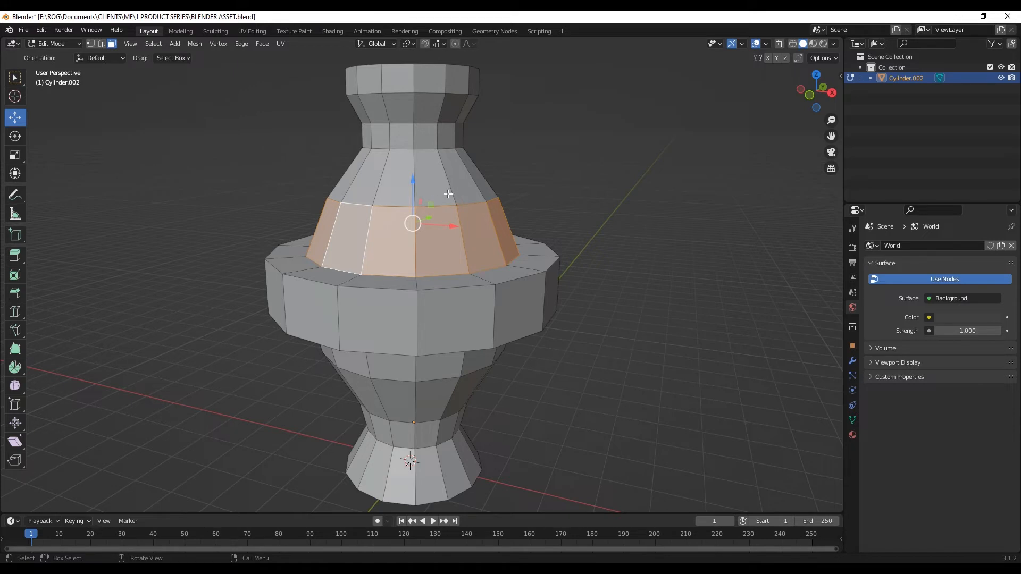
Inset the face ring above the wide middle ring by a narrow margin as one continuous region, and clear the selection
key(i)
key(i)
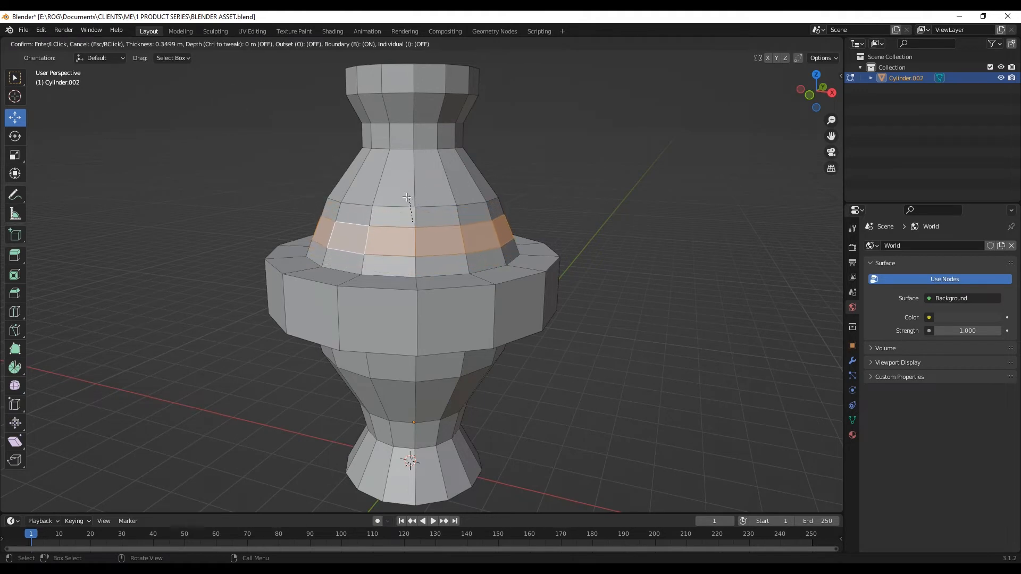
click(426, 187)
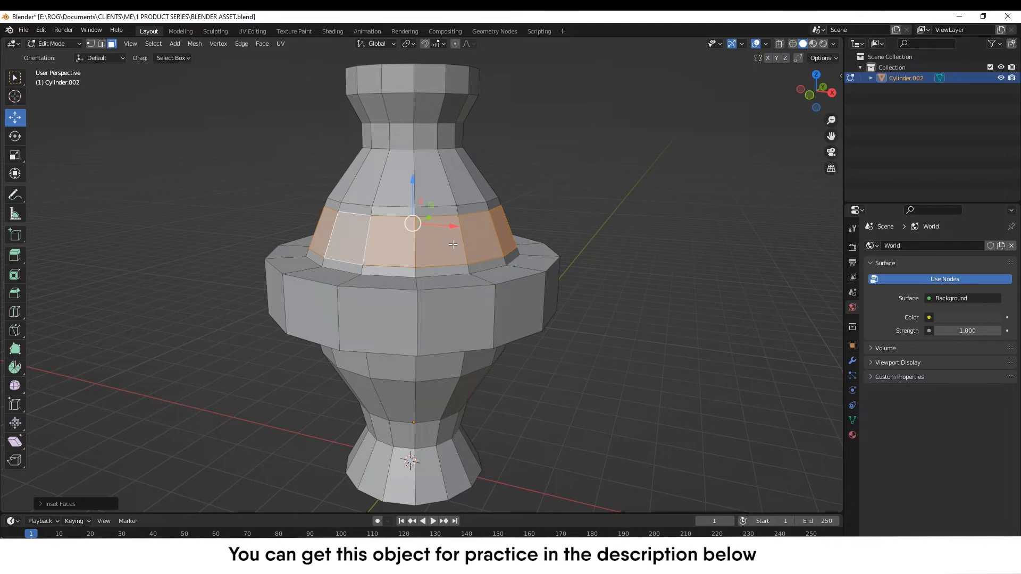
scroll(404, 226, up, 2)
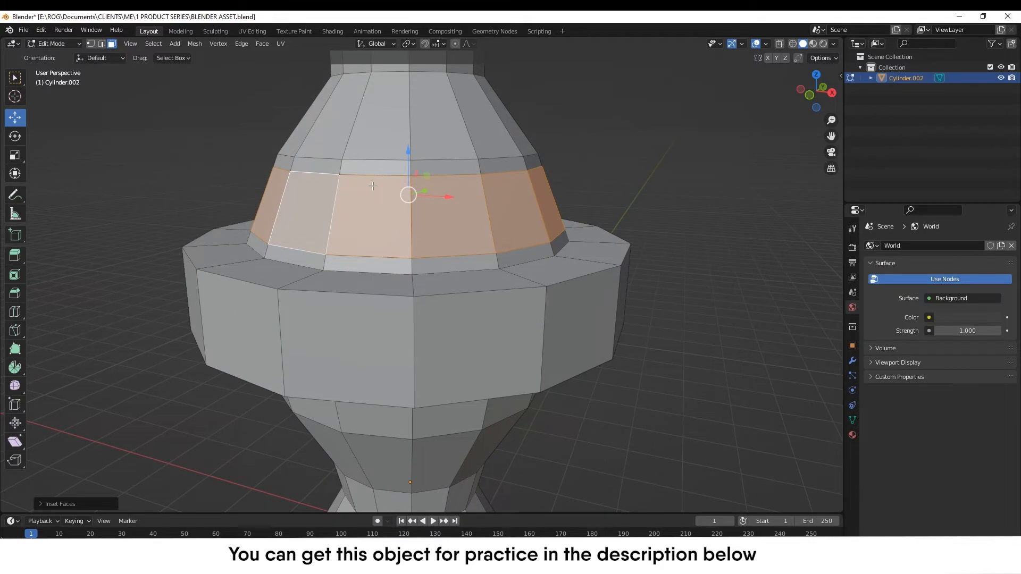
middle_drag(372, 185, 393, 247)
middle_drag(343, 226, 389, 254)
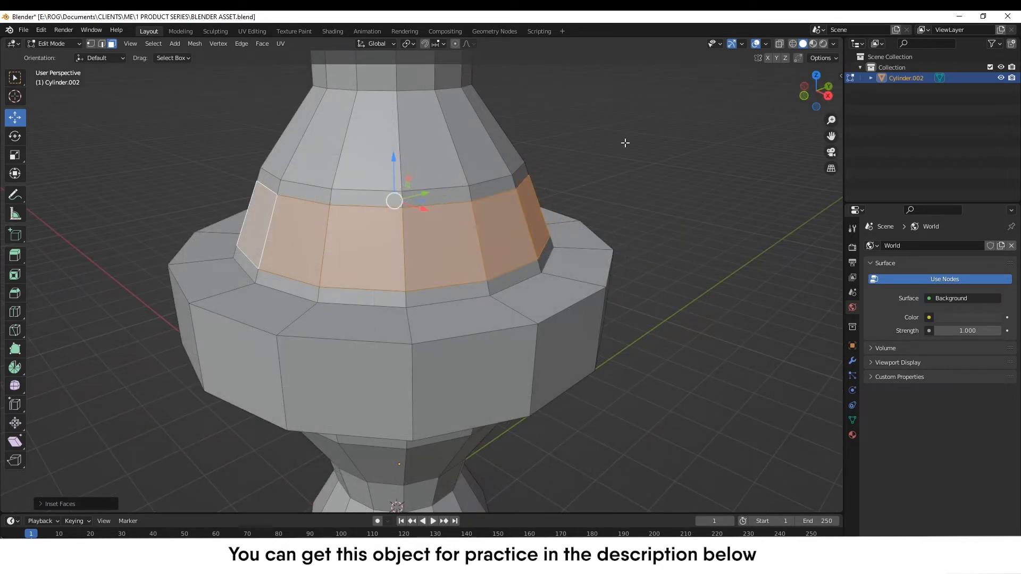
click(608, 152)
Try extruding a single face of the upper body just below the neck, and clear the selection
click(430, 156)
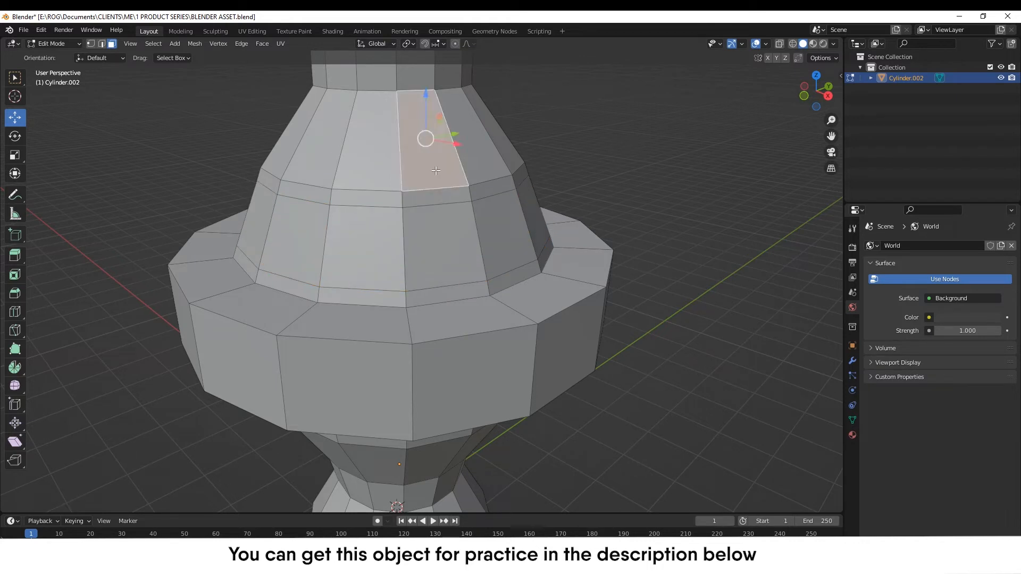
key(e)
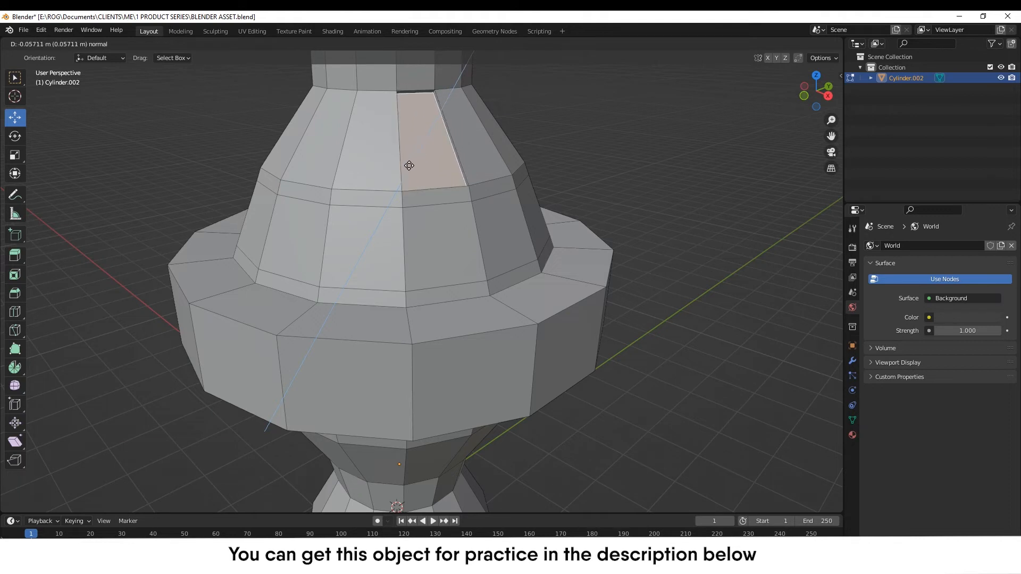
key(Escape)
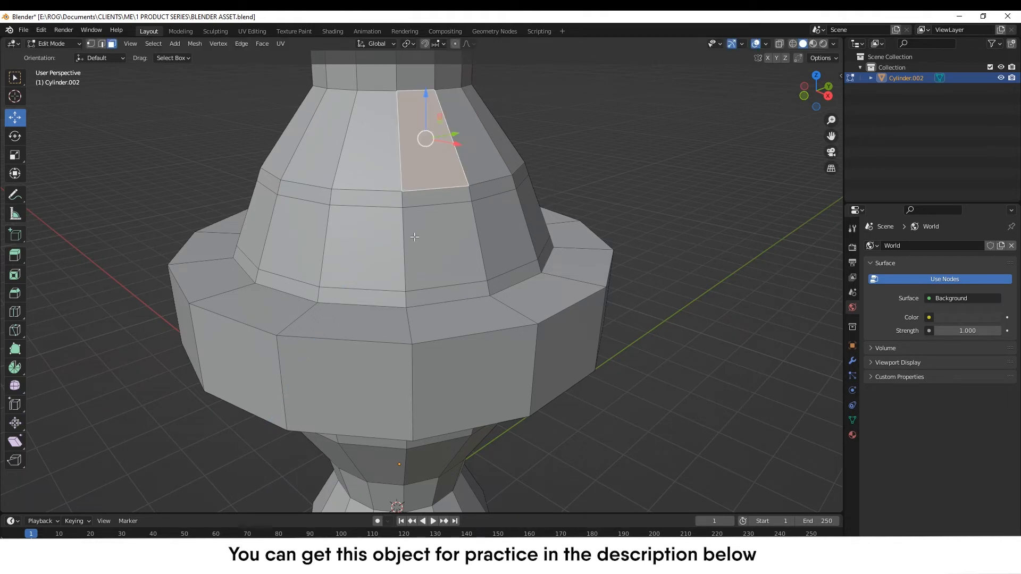
click(646, 184)
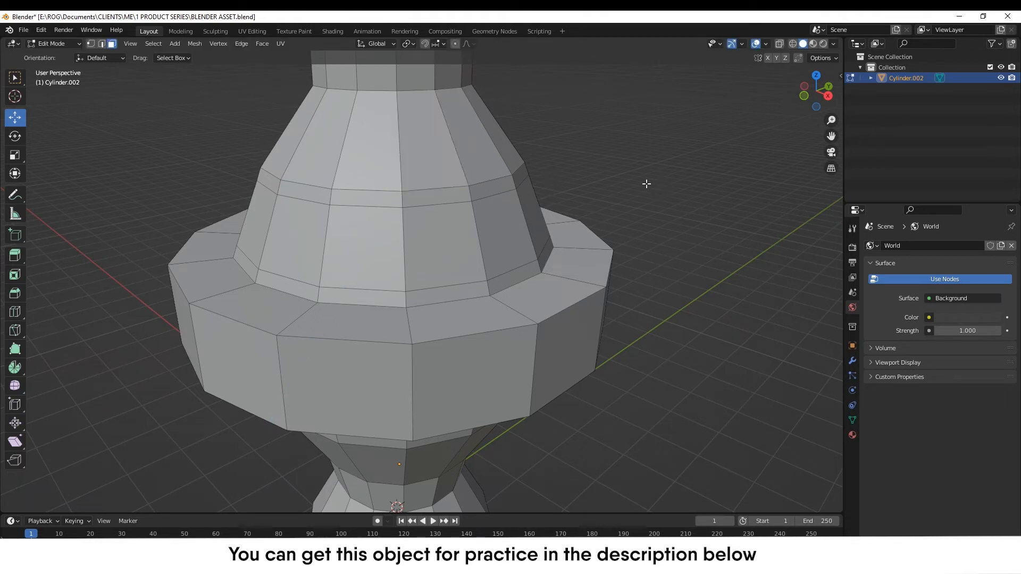
Select the inset face ring above the wide middle ring, and try moving it along its normal Z axis and with Shrink/Fatten
alt+click(407, 242)
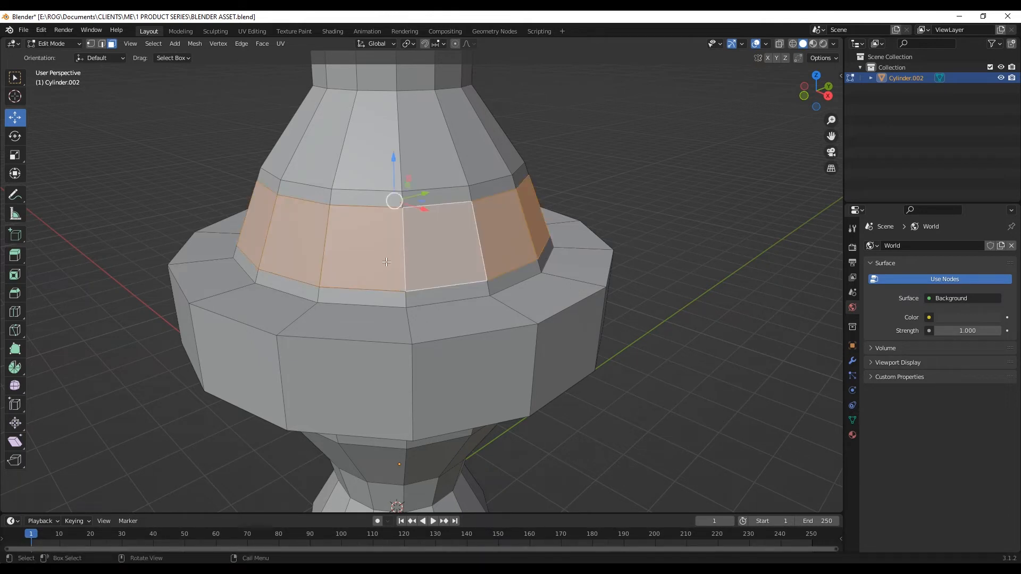
key(g)
key(z)
key(z)
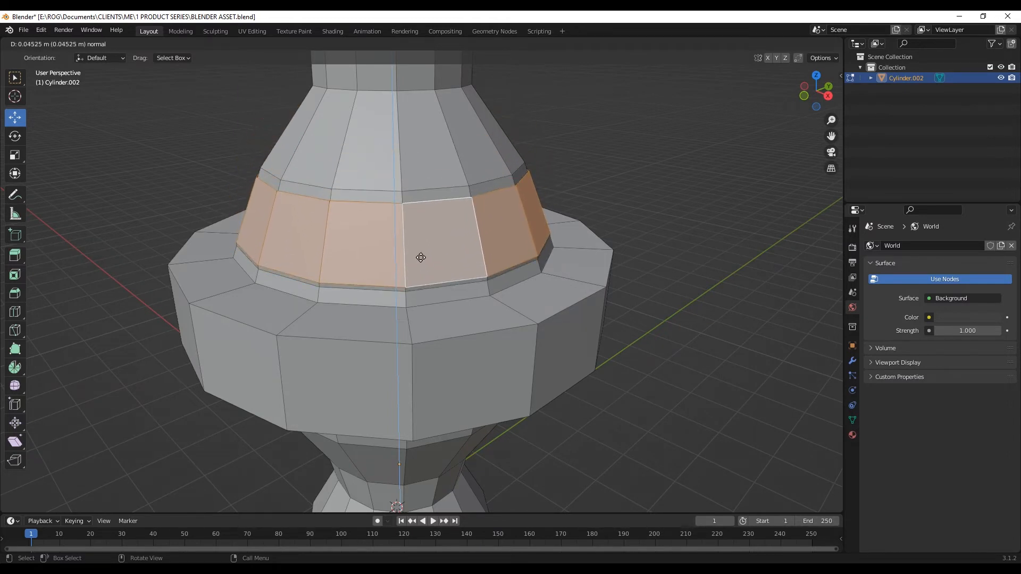
click(418, 252)
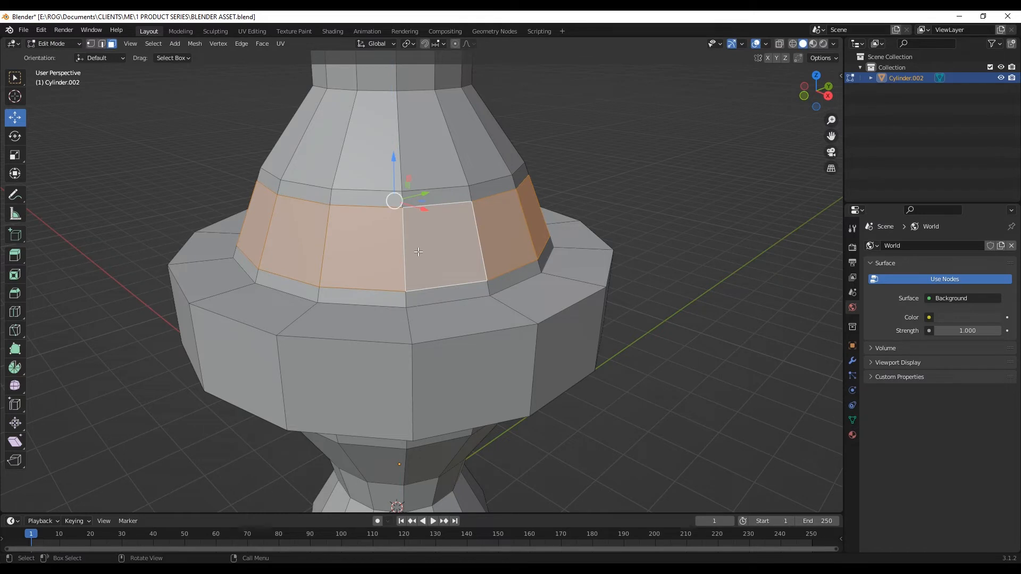
key(alt+s)
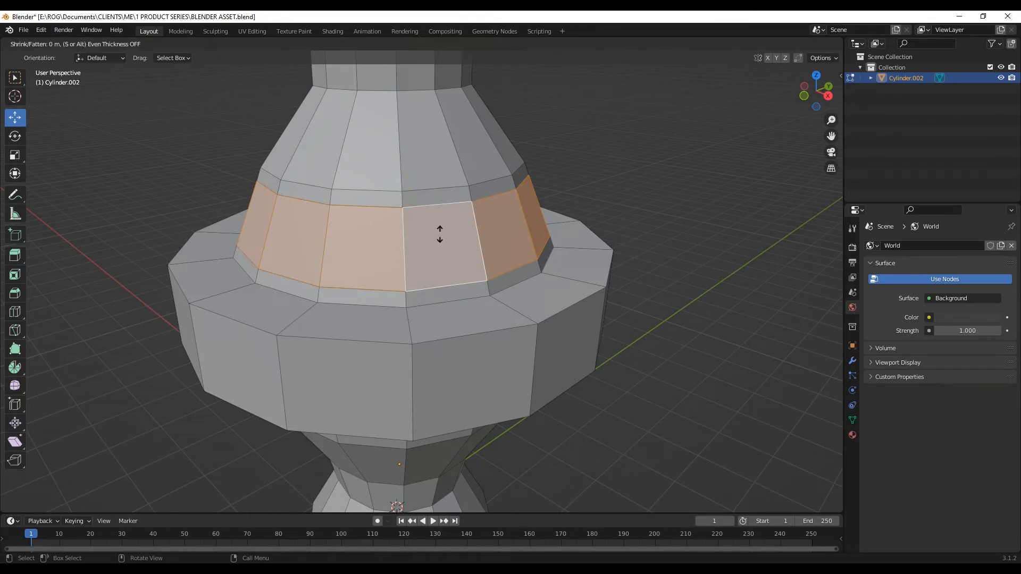
key(Escape)
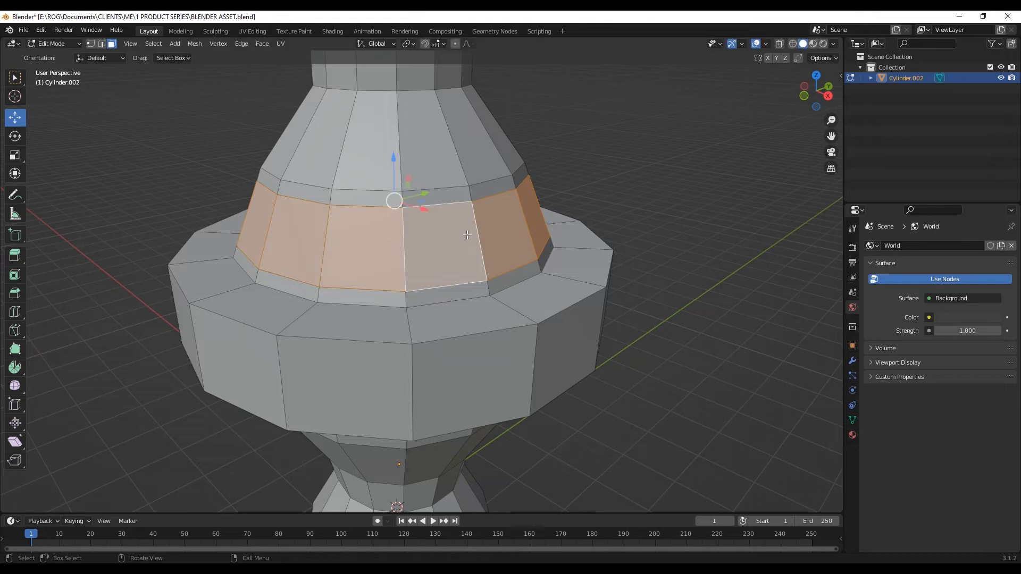
Extrude the selected face ring inward along its normals by about 0.32 m to form a deep groove
right_click(438, 232)
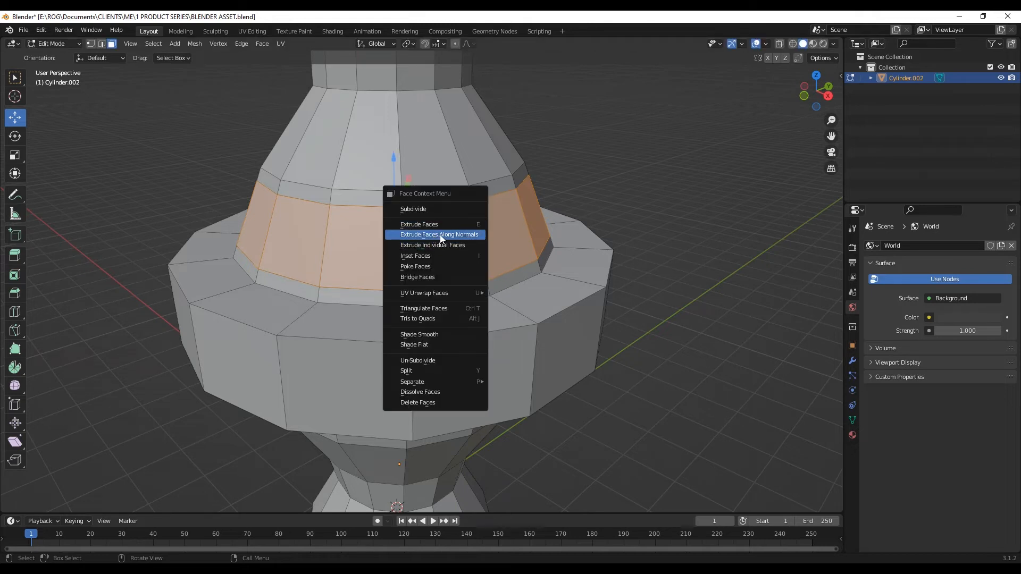
click(439, 234)
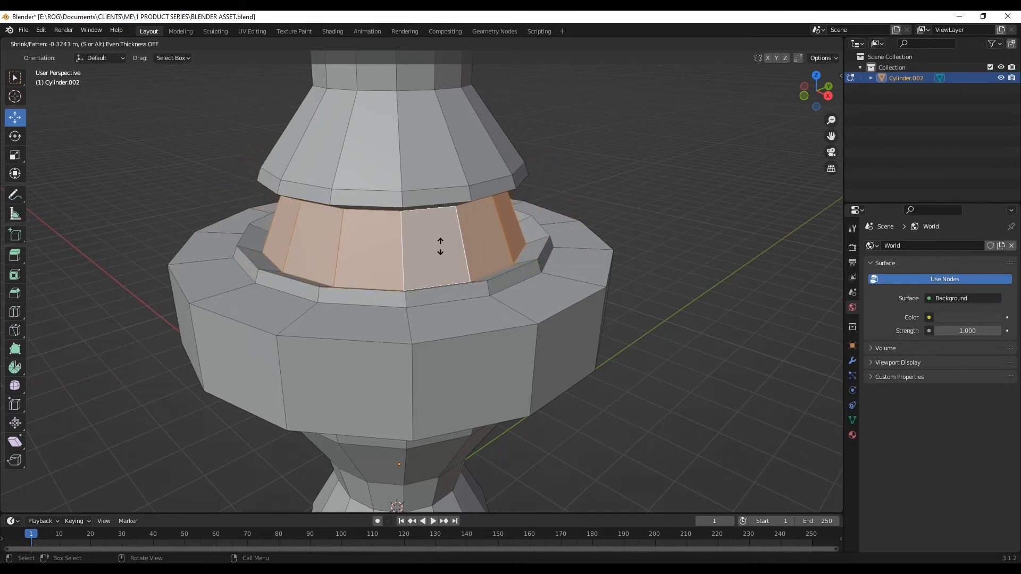
click(440, 247)
scroll(440, 247, down, 1)
middle_drag(407, 246, 390, 238)
scroll(390, 238, up, 1)
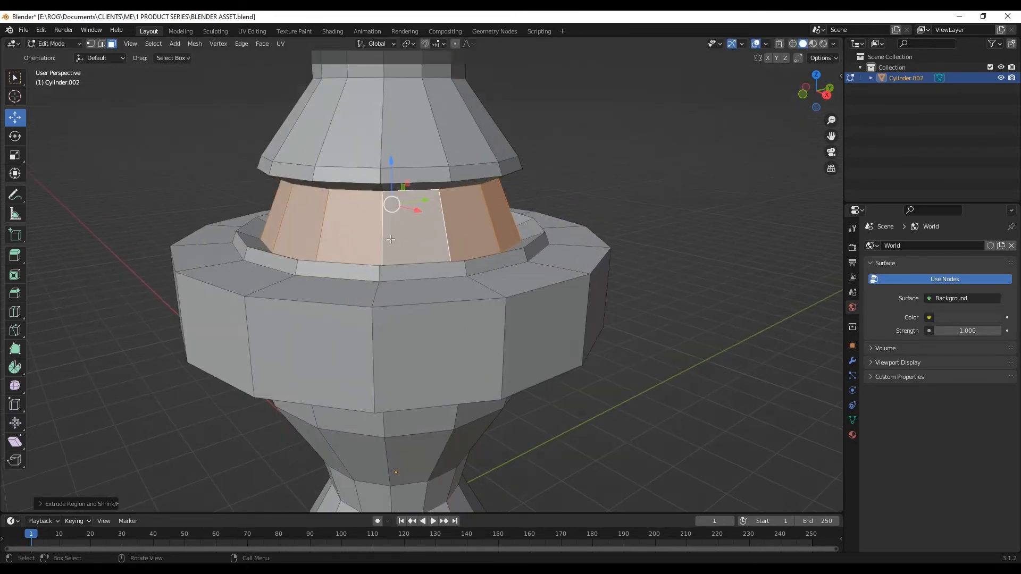
Inset the recessed face ring by a narrow margin and extrude it inward along its normals by about 0.09 m
key(i)
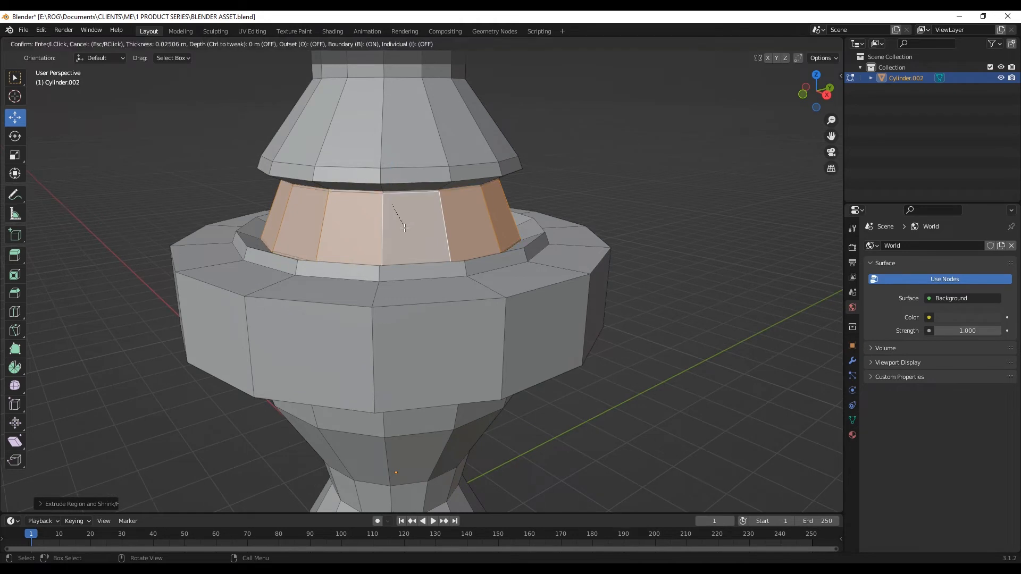
click(431, 225)
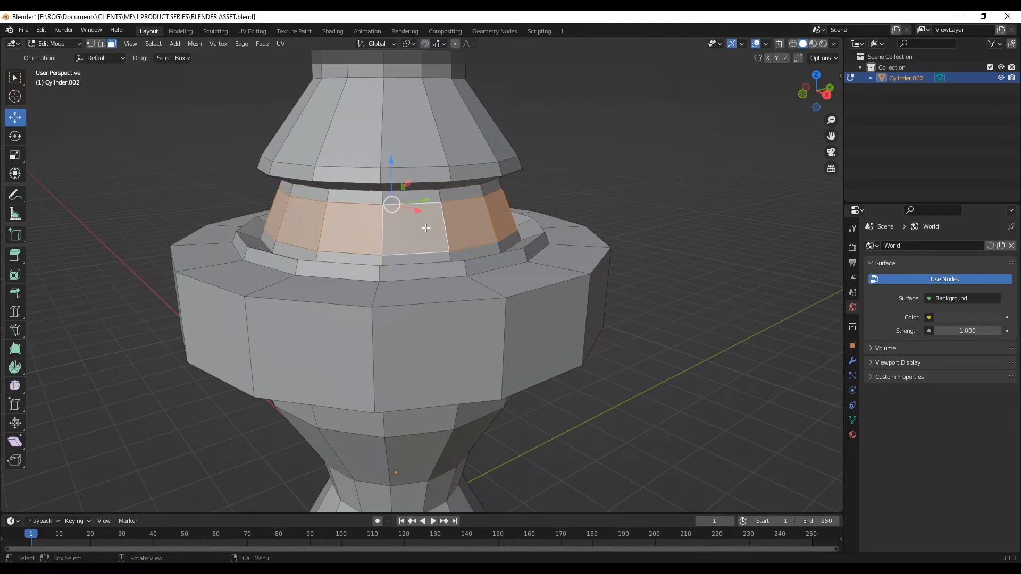
right_click(425, 227)
click(420, 228)
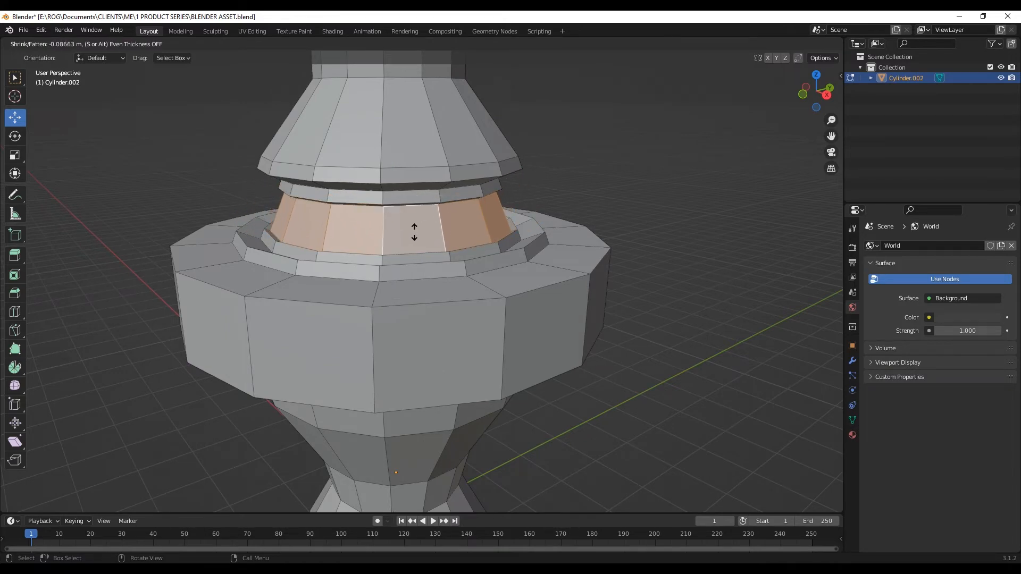
click(466, 226)
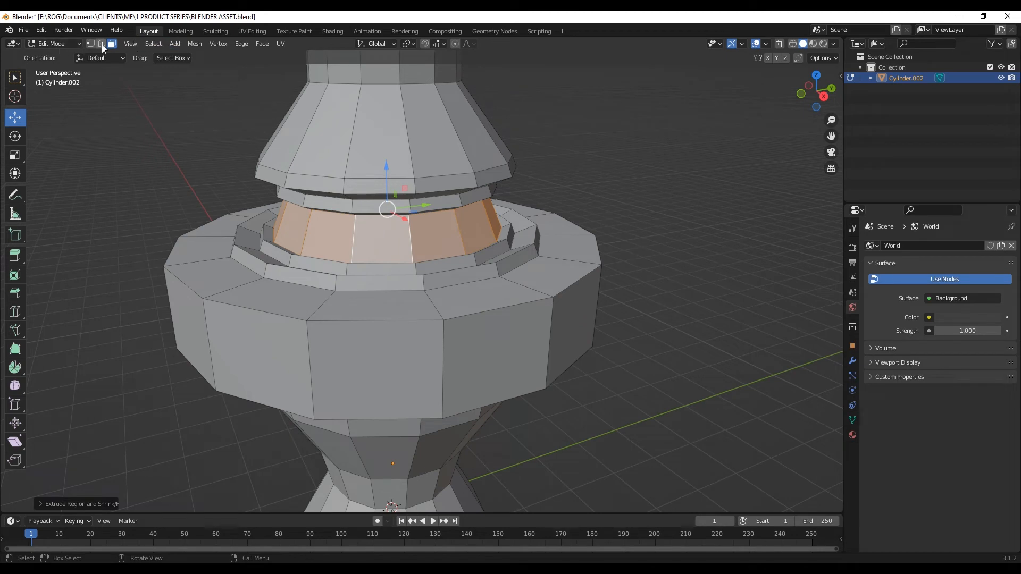
In edge select mode, bevel the wide middle ring's upper outer edge loop about 0.28 m wide with 5 segments, and clear the selection
click(102, 44)
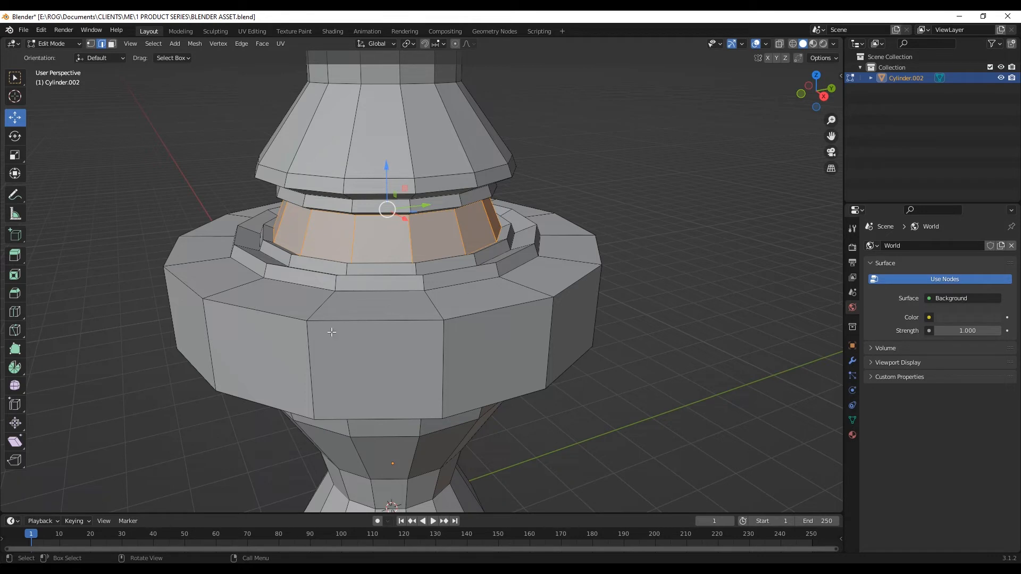
key(alt+a)
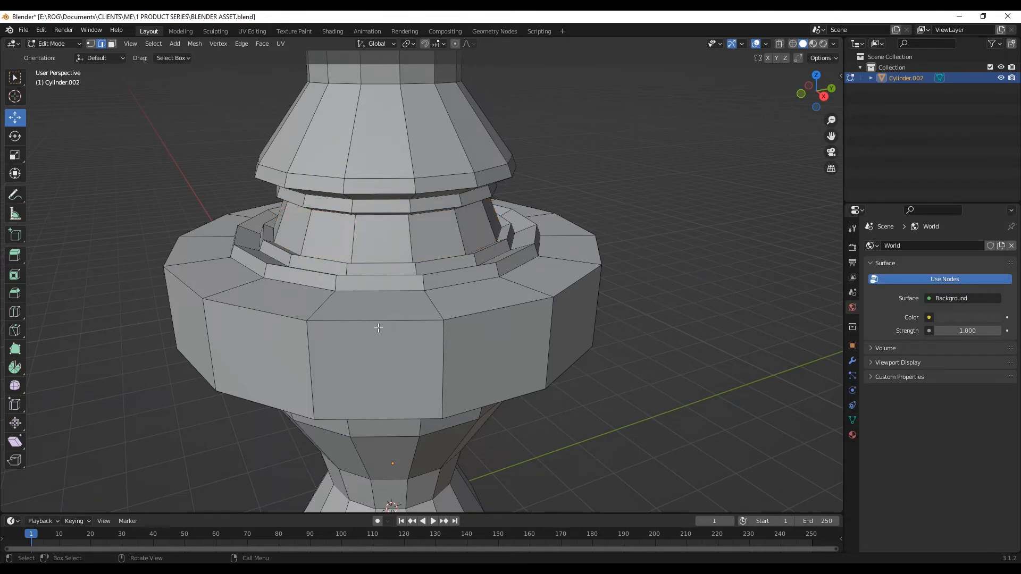
alt+shift+click(404, 320)
middle_drag(403, 320, 528, 265)
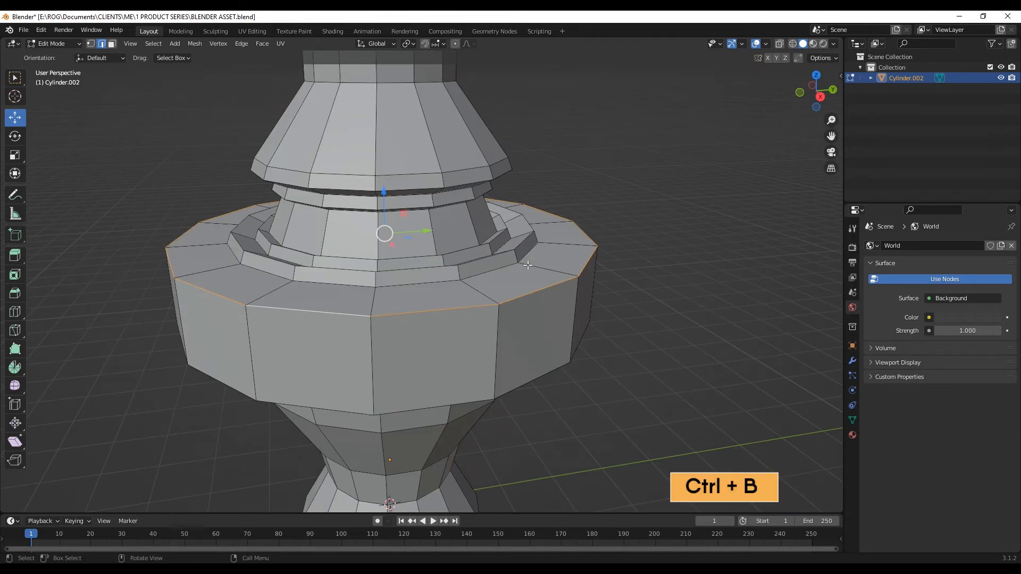
key(ctrl+b)
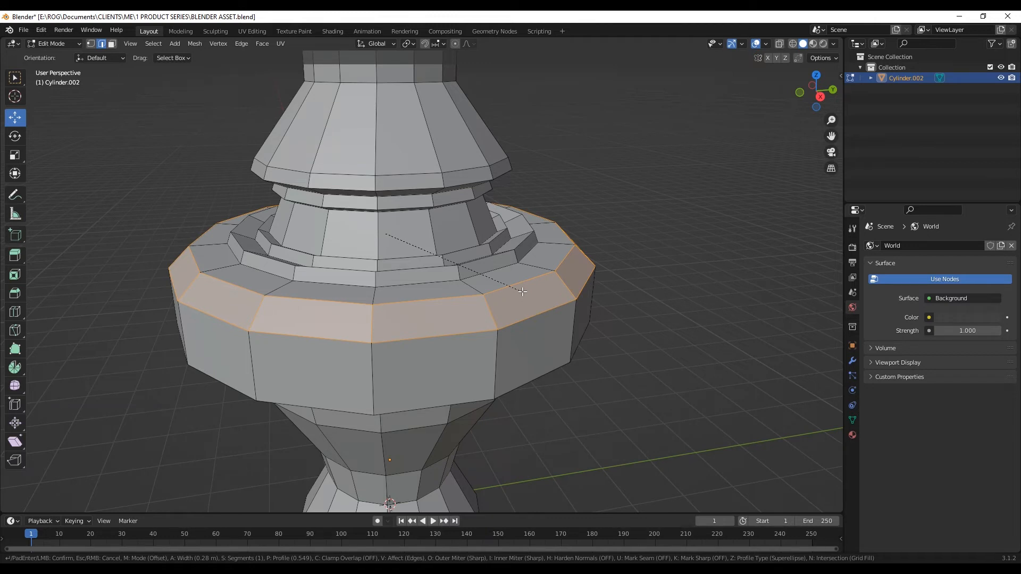
scroll(522, 292, up, 4)
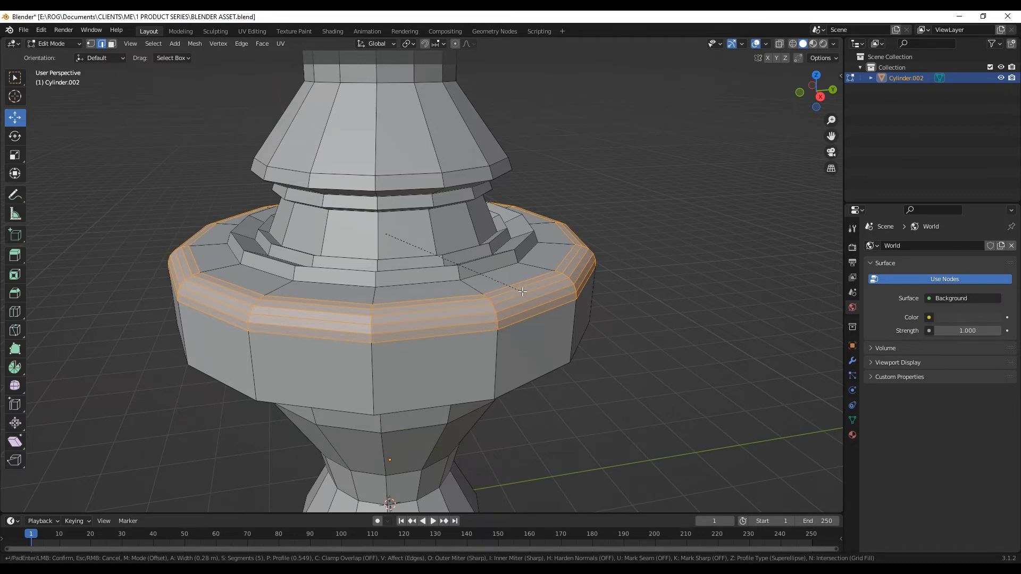
click(495, 289)
key(alt+a)
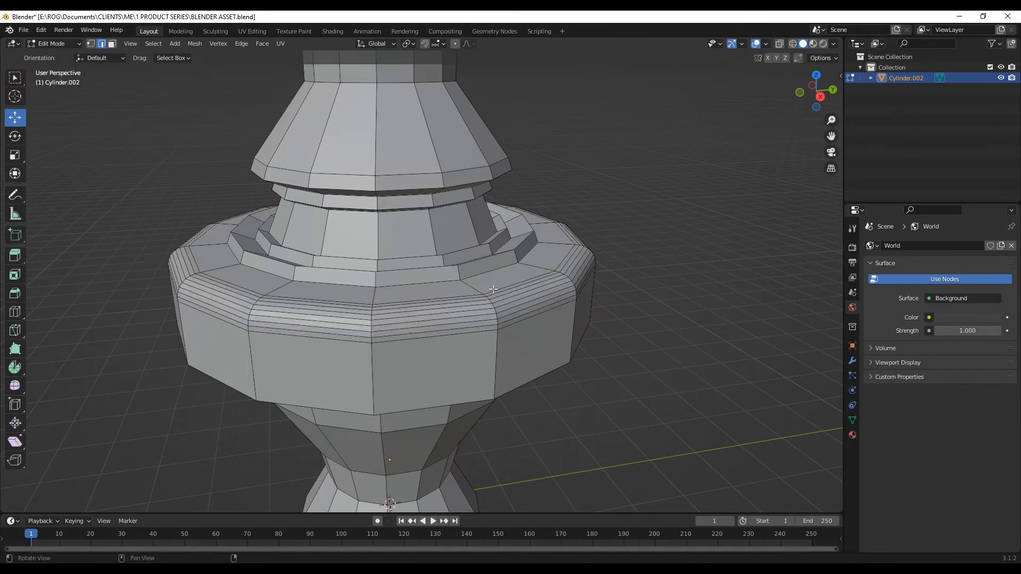
Try adding a loop cut near the top of the sloped upper body with the Loop Cut tool, undo it, and return to the Move tool
mouse_move(493, 289)
middle_down()
mouse_move(500, 283)
mouse_move(486, 279)
middle_up()
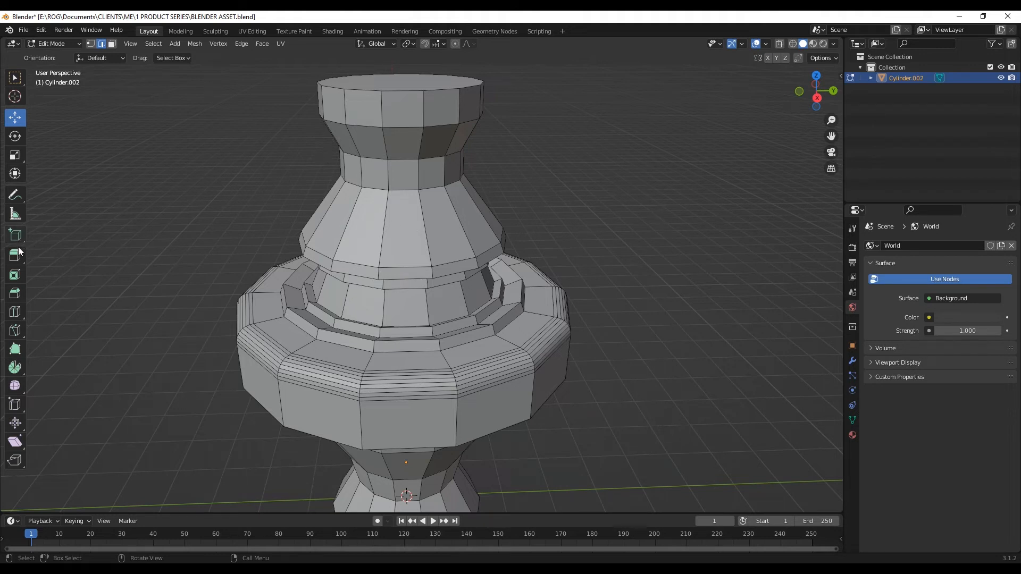
click(14, 313)
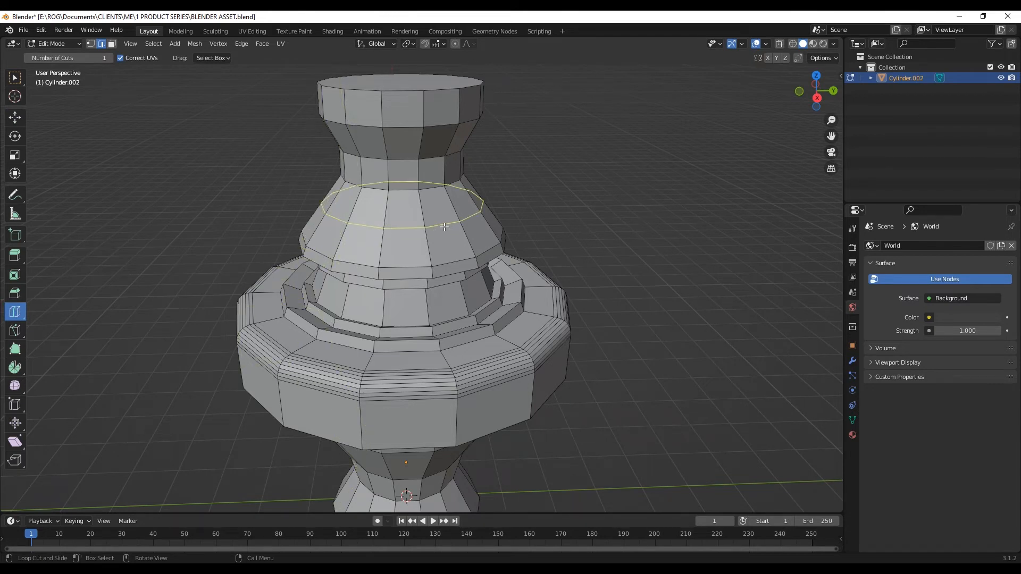
drag(445, 226, 440, 198)
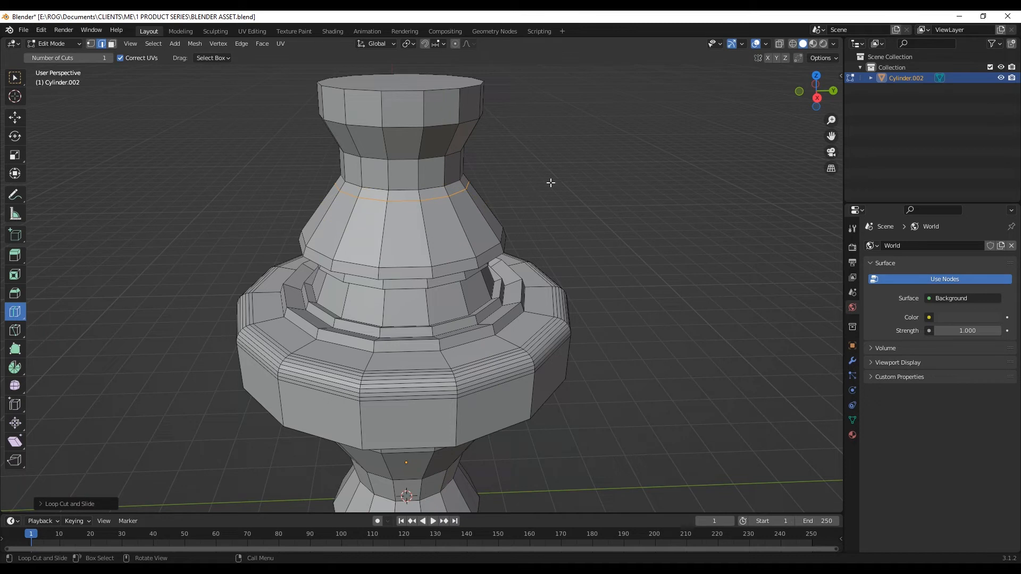
key(ctrl+z)
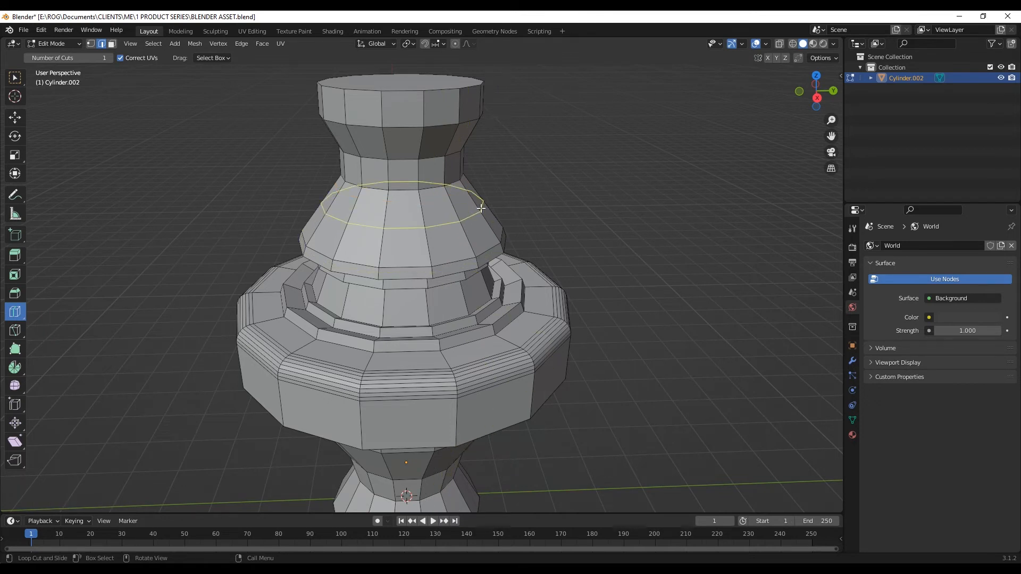
click(15, 117)
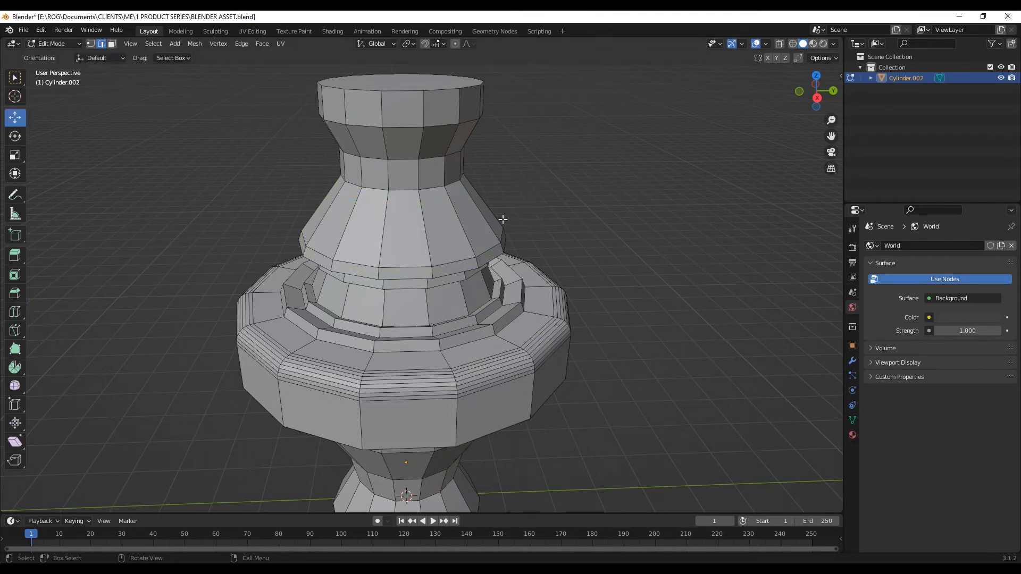
Preview several loop cuts on the sloped upper body, and add a single one slid up close to the neck at about -0.73
key(ctrl+r)
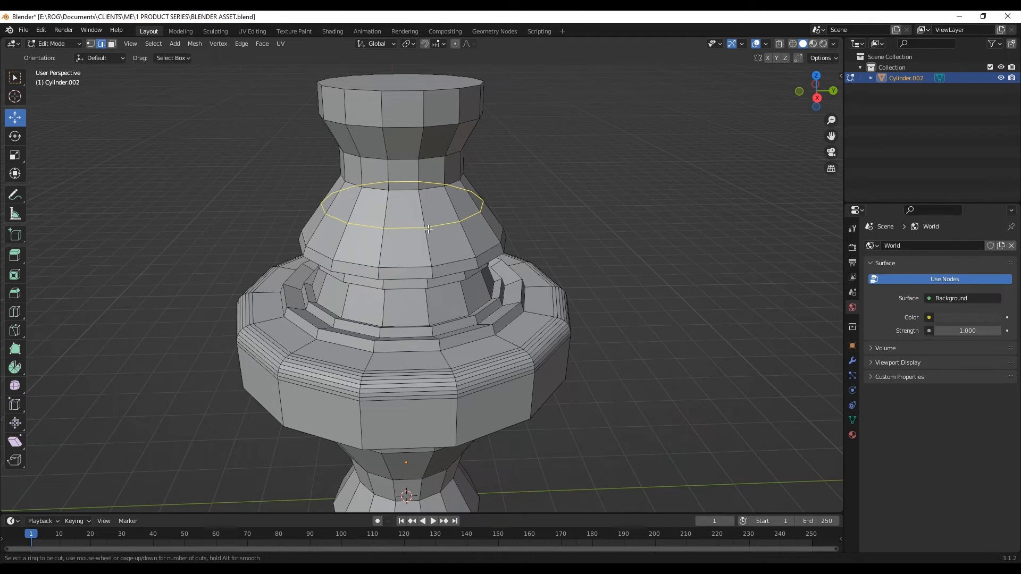
scroll(428, 229, up, 1)
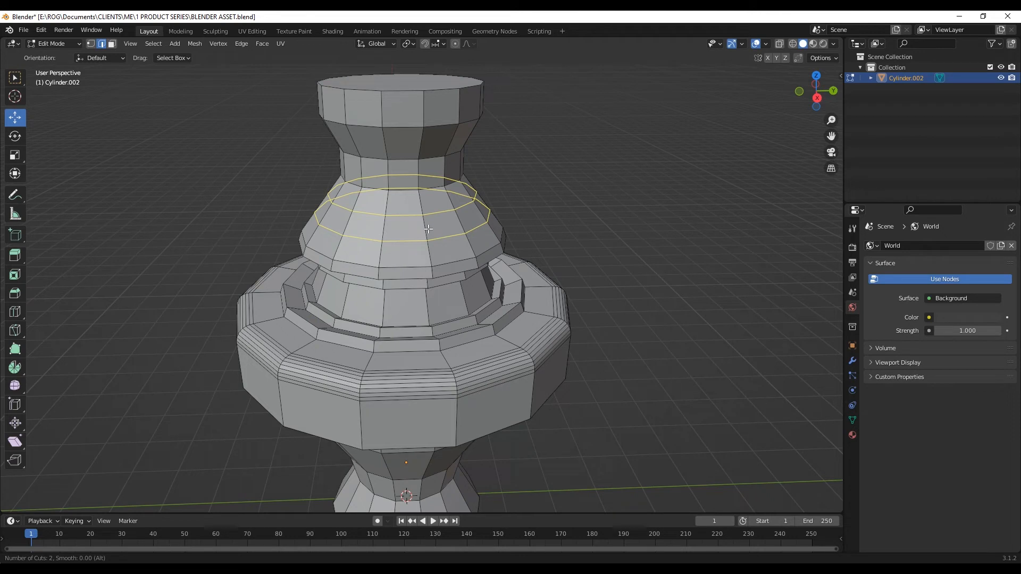
scroll(427, 228, up, 1)
scroll(428, 229, up, 1)
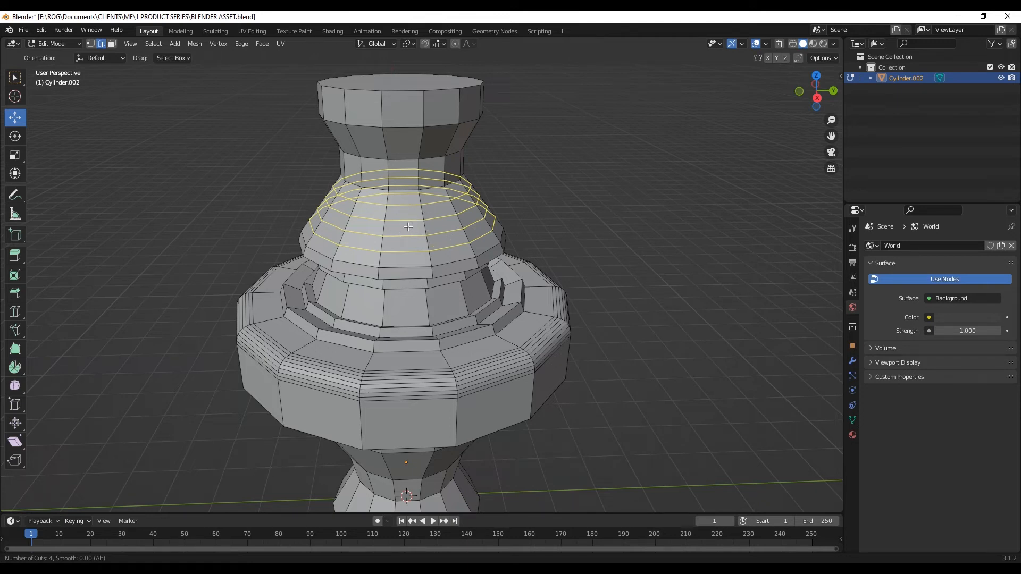
scroll(408, 228, down, 1)
scroll(408, 231, down, 2)
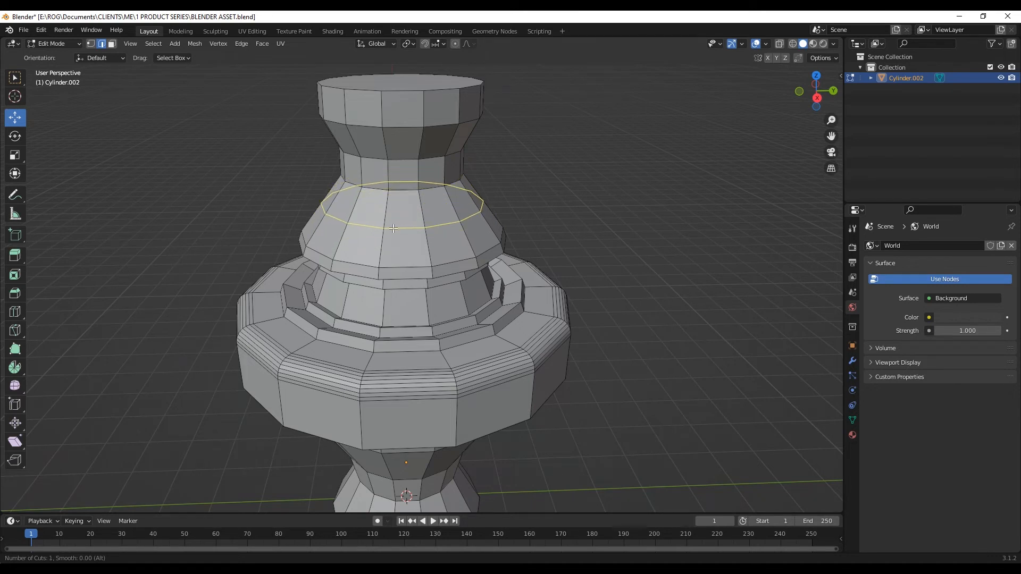
click(397, 228)
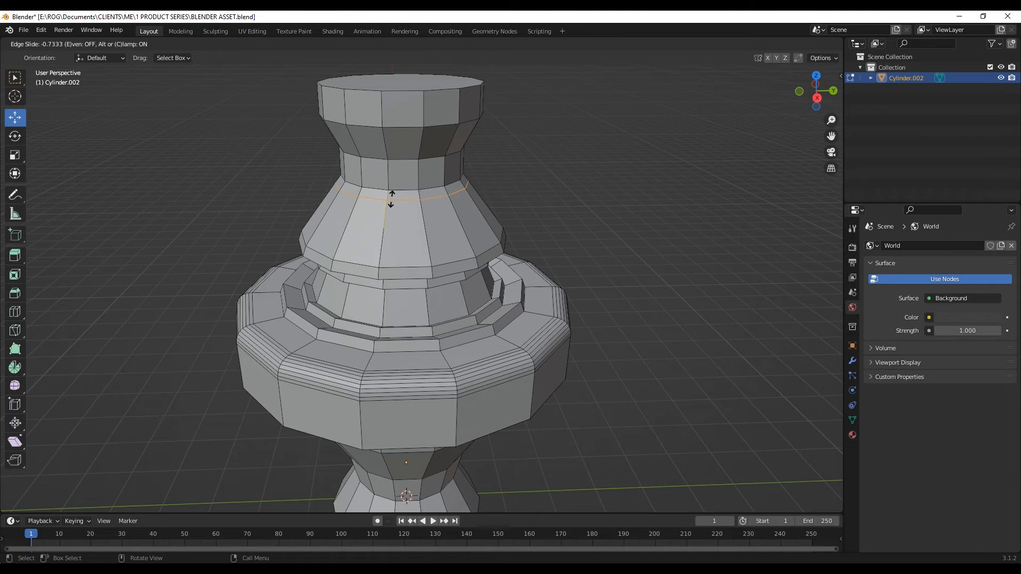
click(391, 199)
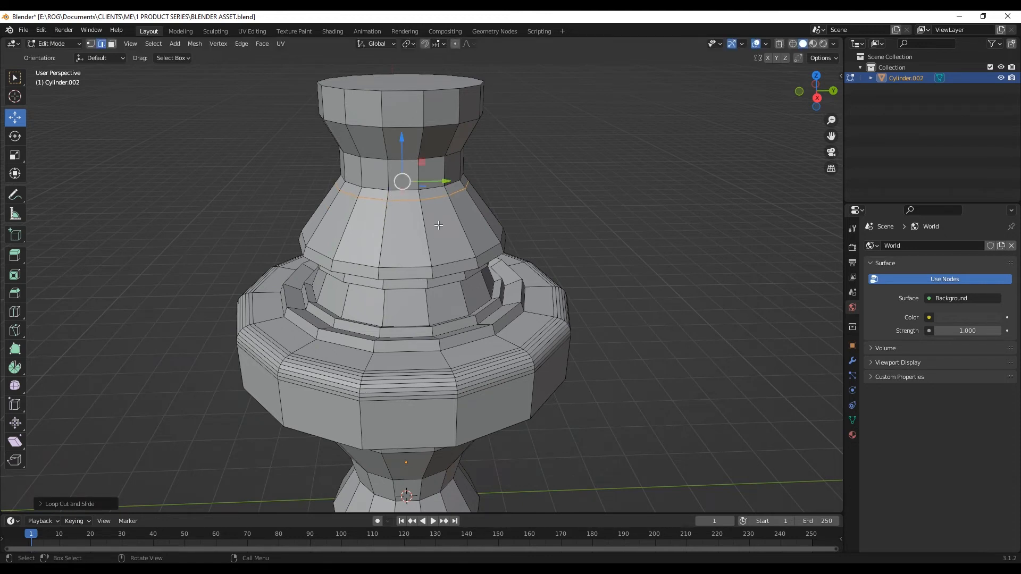
Add a loop cut near the lower edge of the sloped upper body and another near the object's top rim
key(ctrl+r)
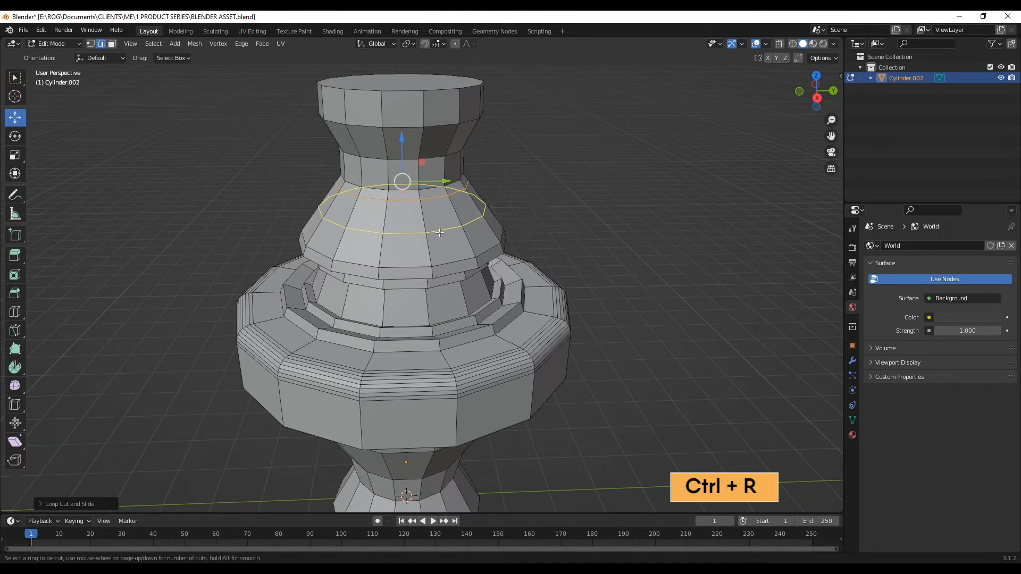
click(439, 233)
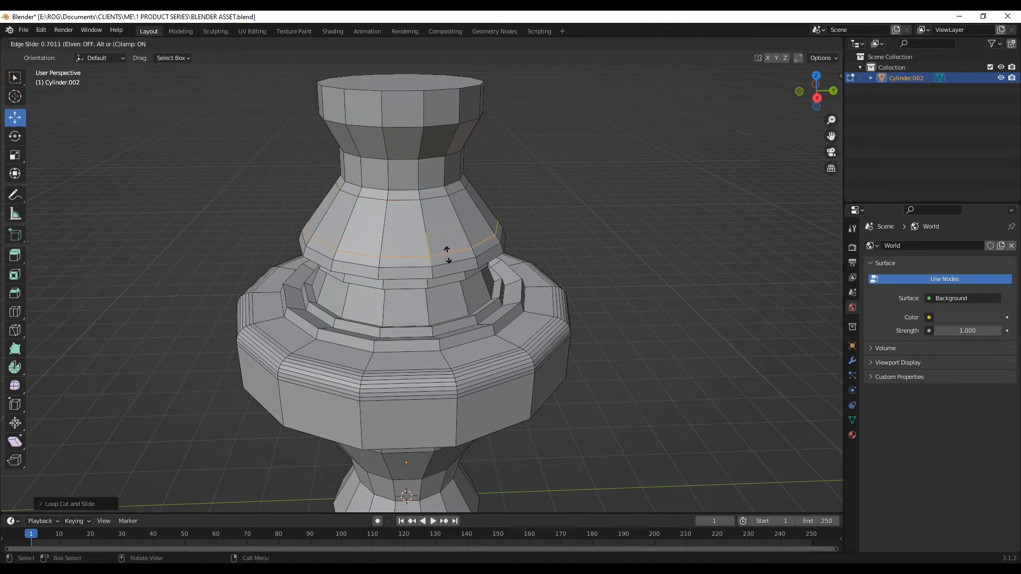
click(447, 255)
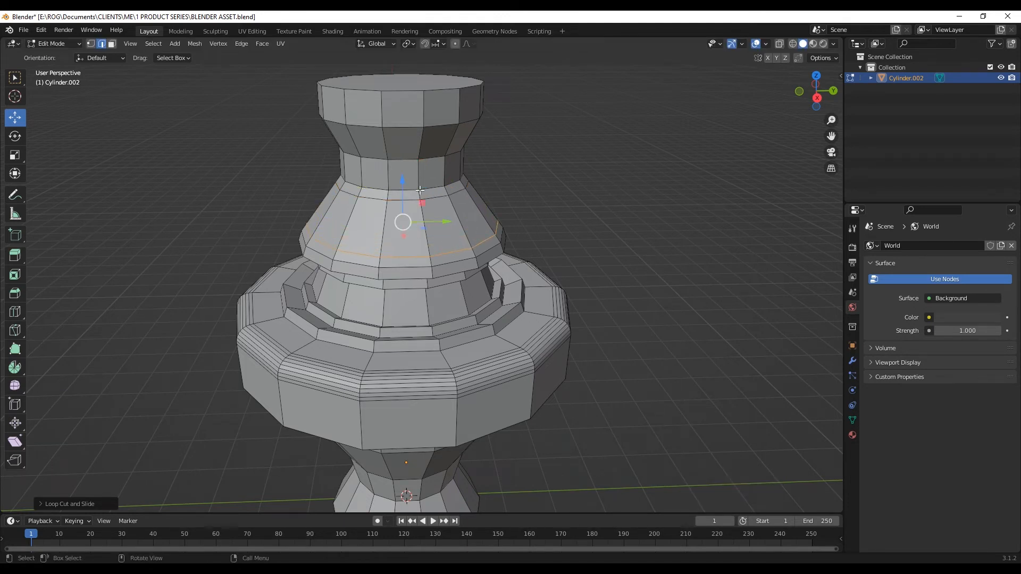
key(ctrl+r)
click(424, 97)
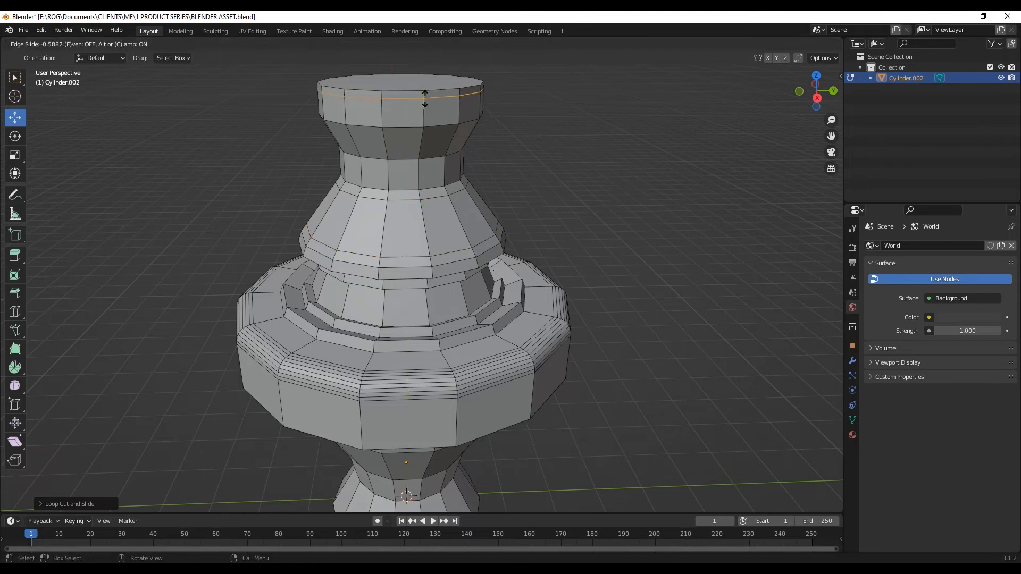
click(422, 97)
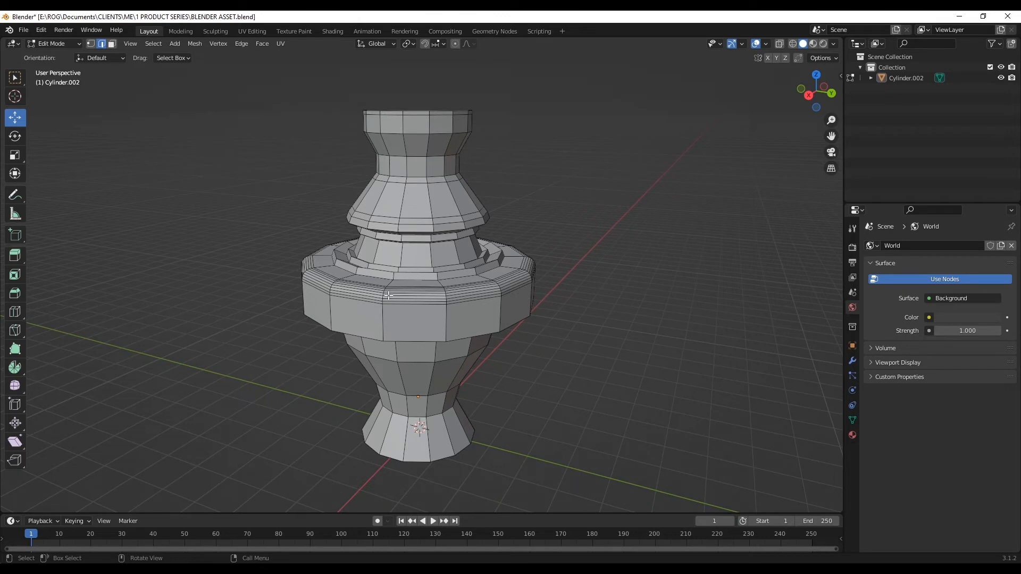
Show the active Move tool's settings in the properties editor
click(852, 230)
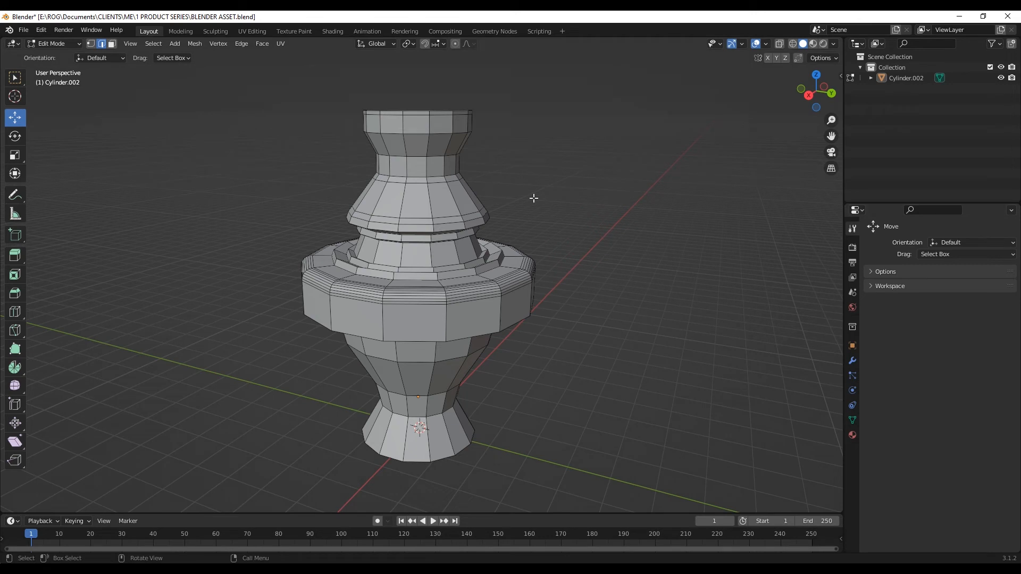
Add a centred loop cut around the sloped upper body, raise its number of cuts to 8, and return it to 1
key(ctrl+r)
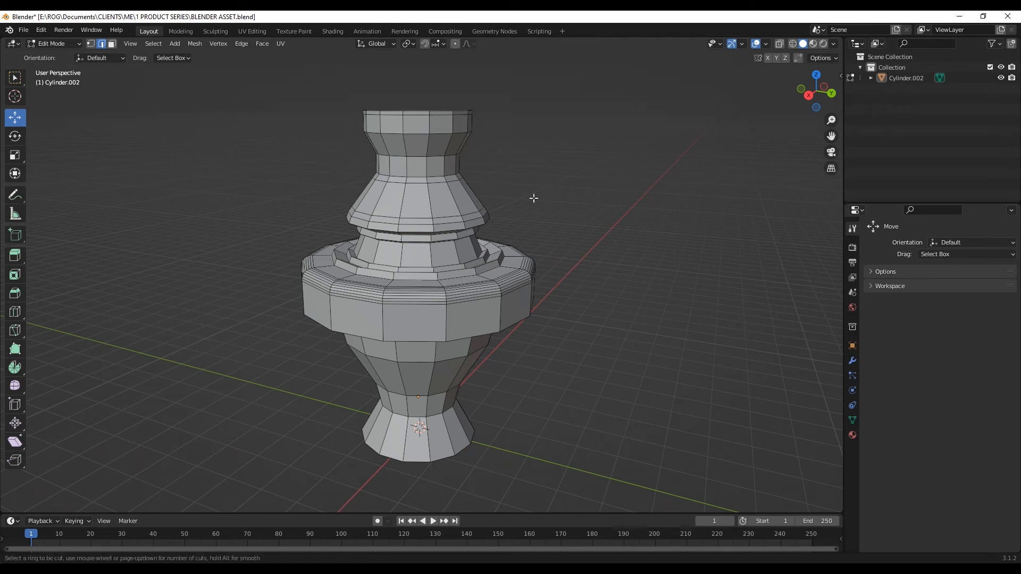
click(432, 199)
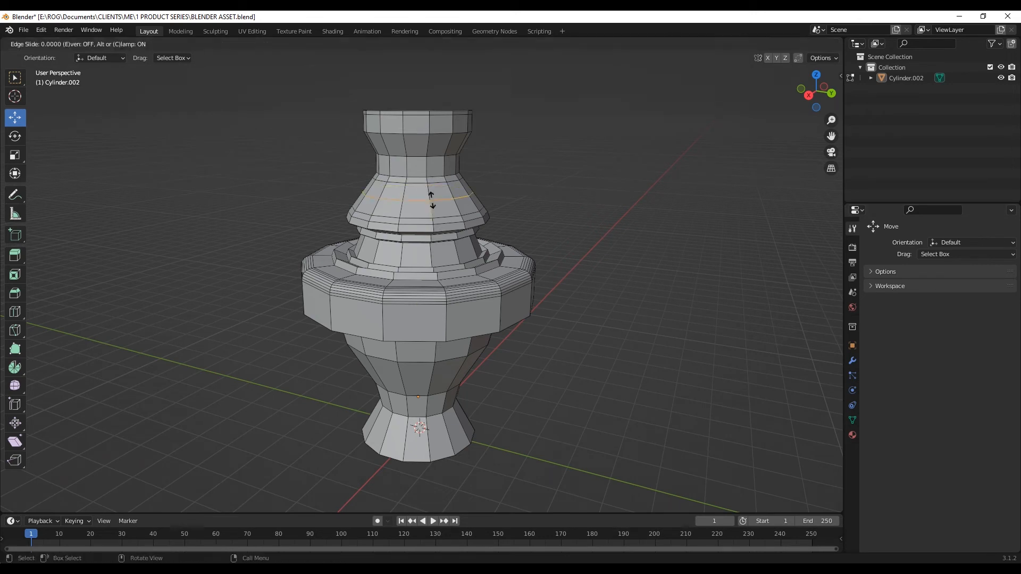
right_click(432, 199)
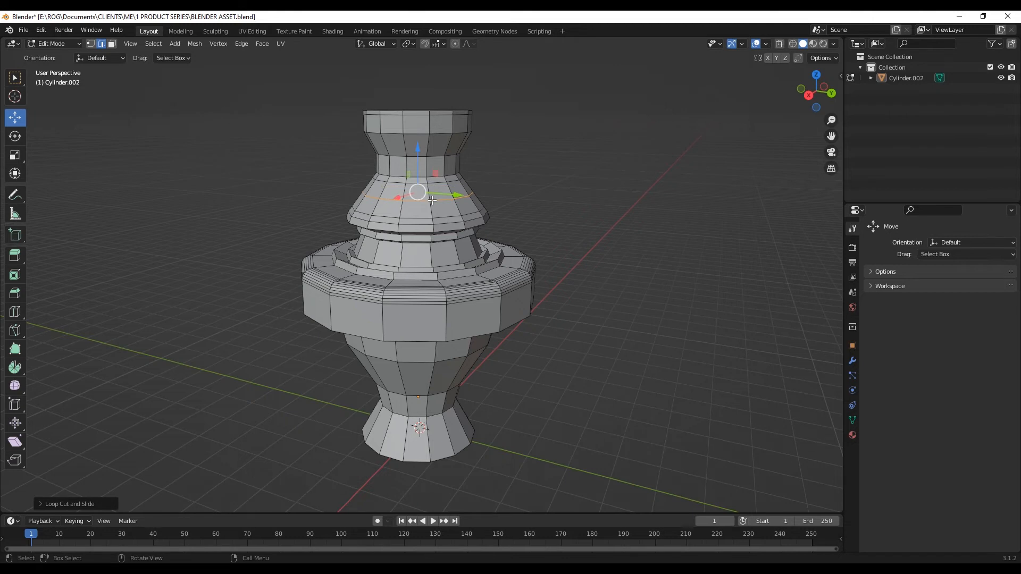
click(62, 504)
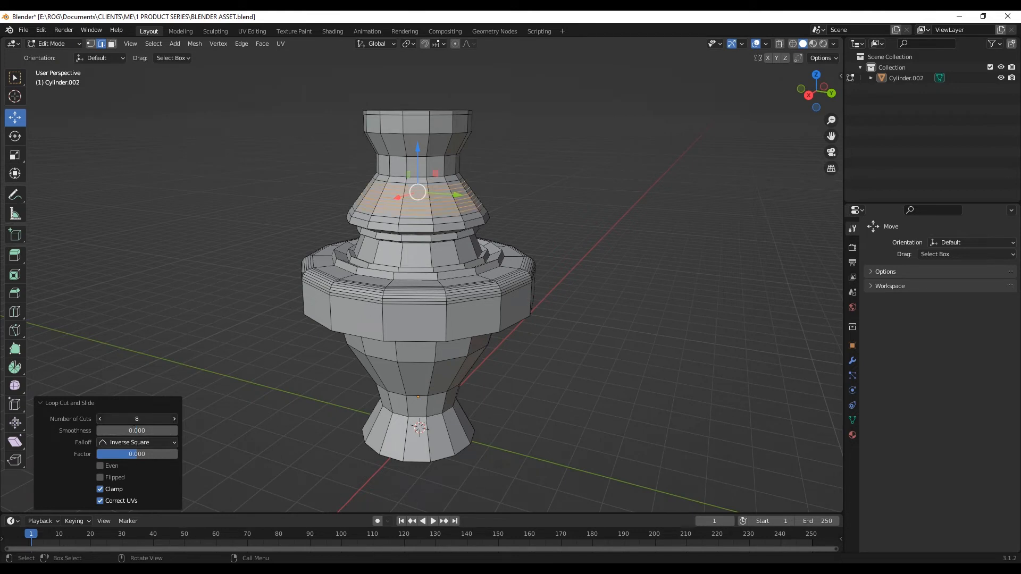
drag(137, 418, 106, 419)
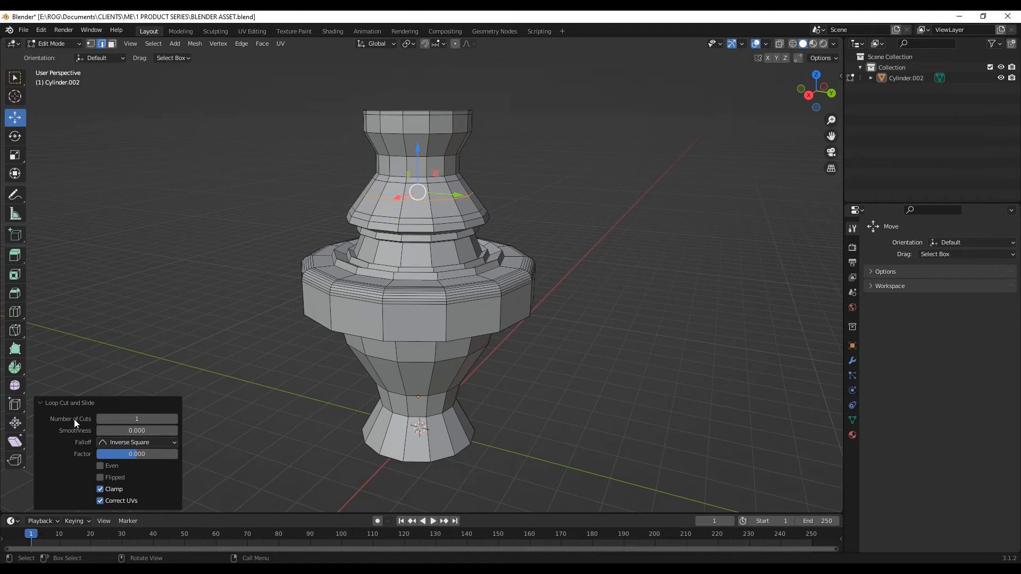
click(72, 403)
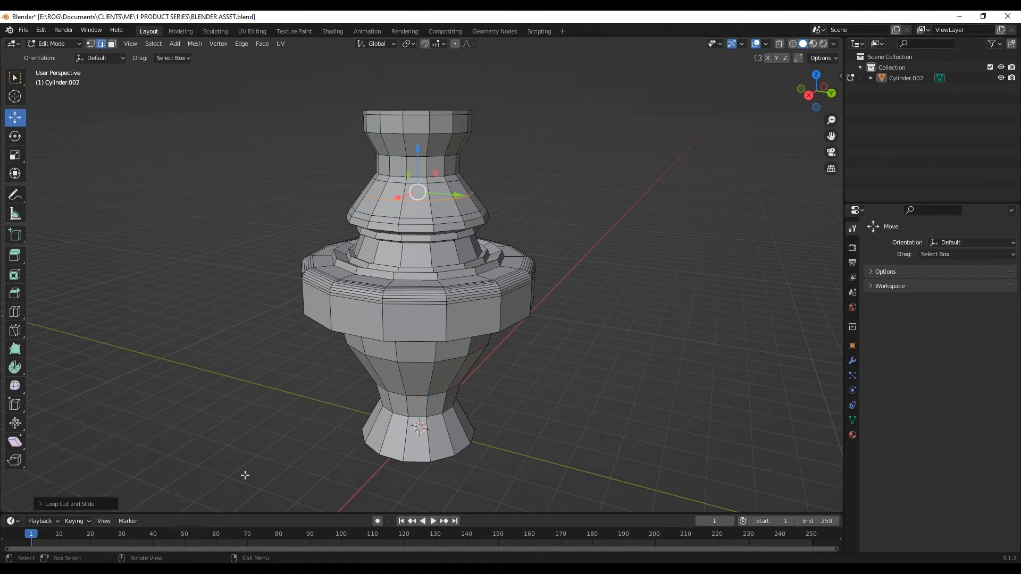
Try 5 loop cuts on the wide collar's vertical side with the Loop Cut tool, undo them, and return to the Move tool
click(15, 312)
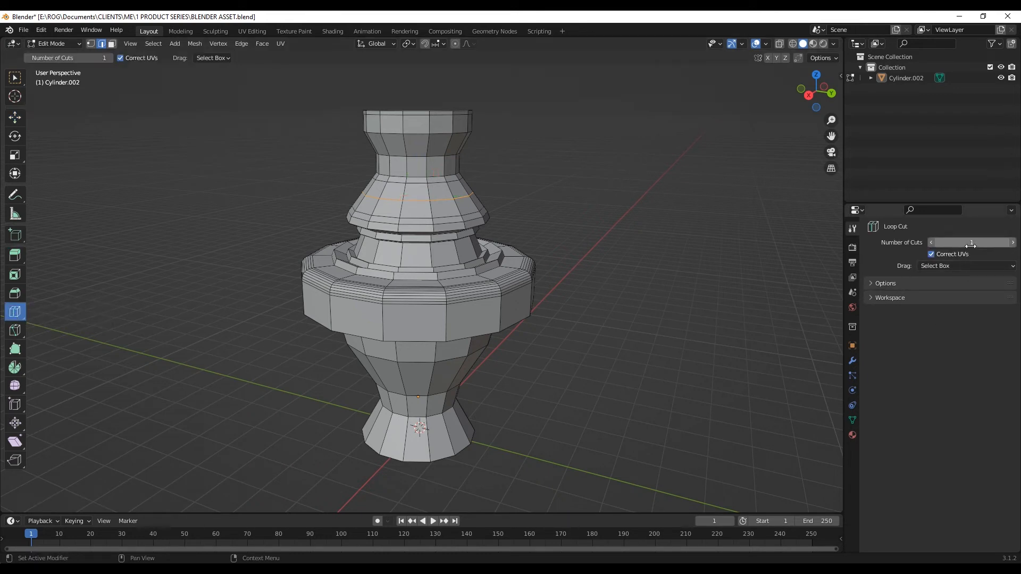
click(1012, 242)
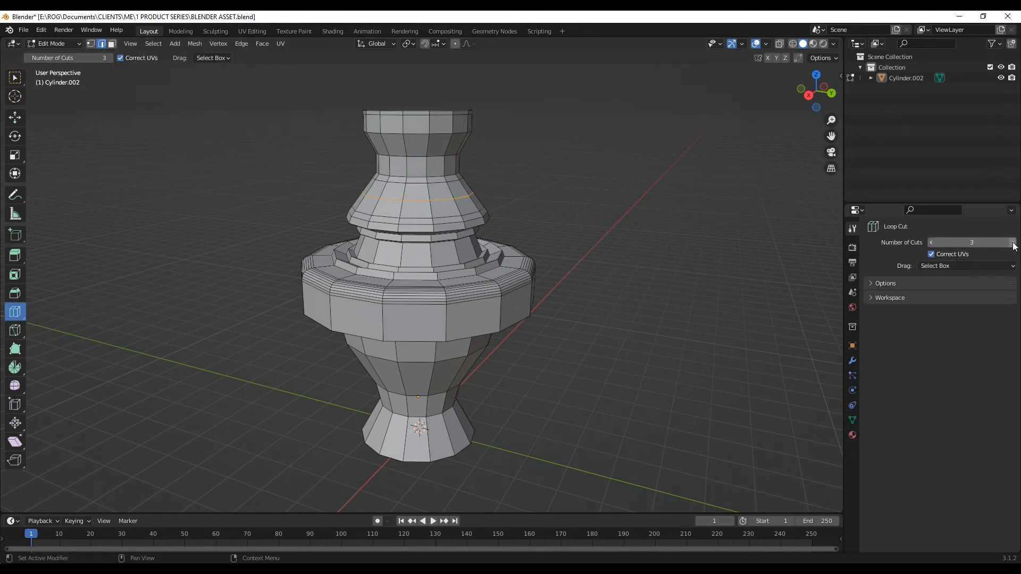
click(1012, 242)
click(1013, 243)
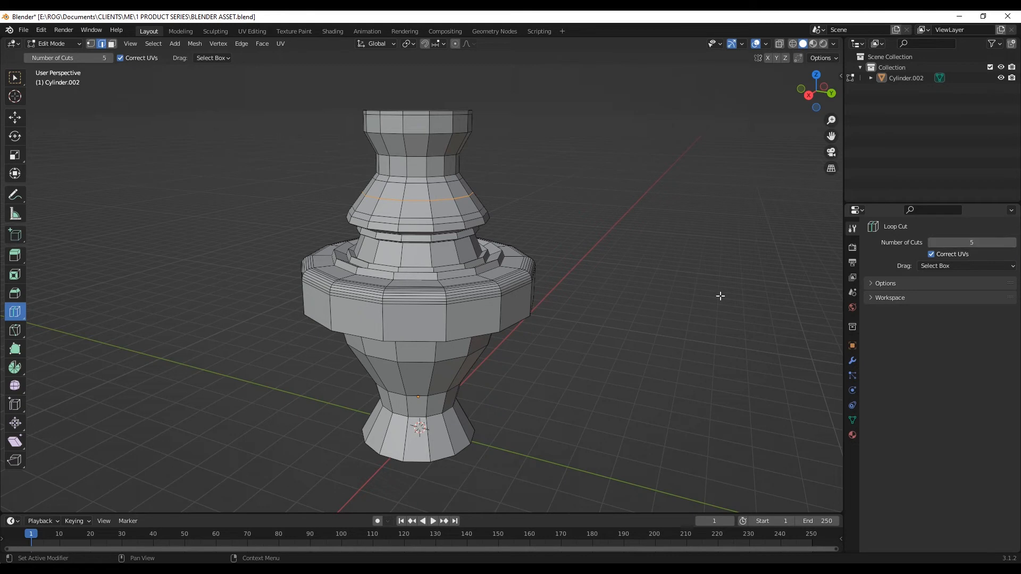
click(437, 327)
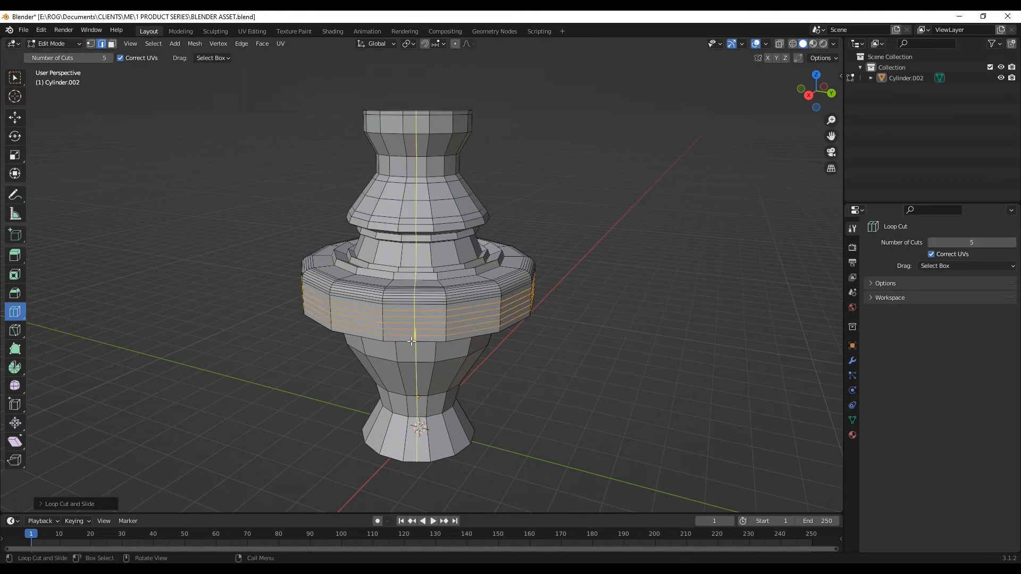
scroll(418, 344, up, 1)
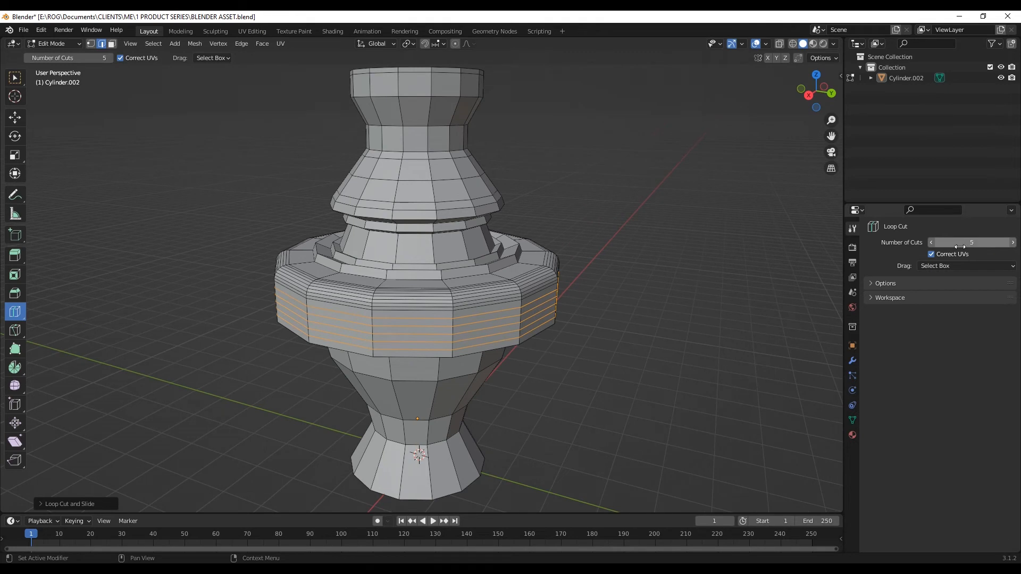
key(ctrl+z)
click(14, 119)
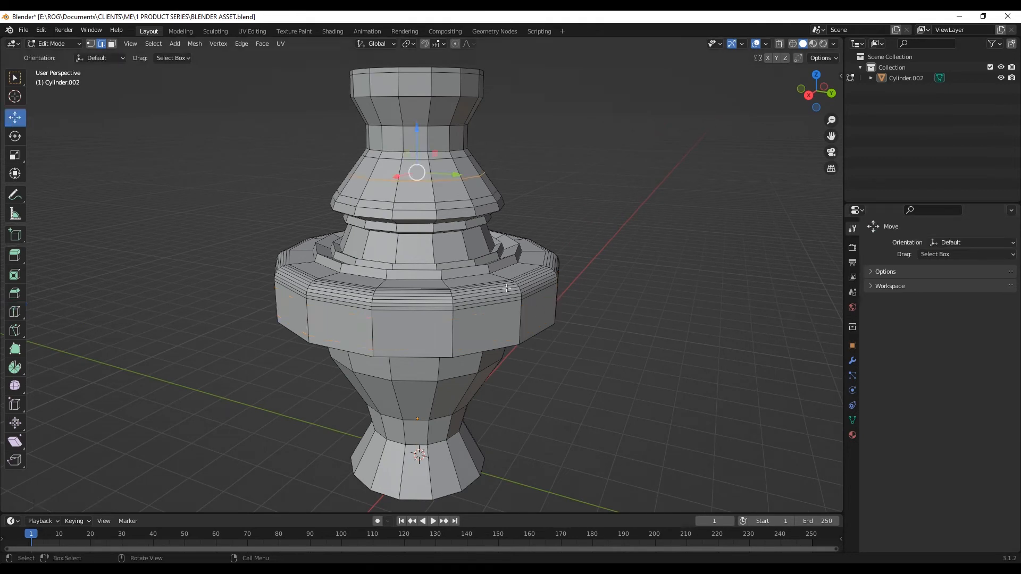
Select the collar's lower outer edge loop and bevel it about 0.27 m wide with one segment
middle_drag(422, 346, 559, 298)
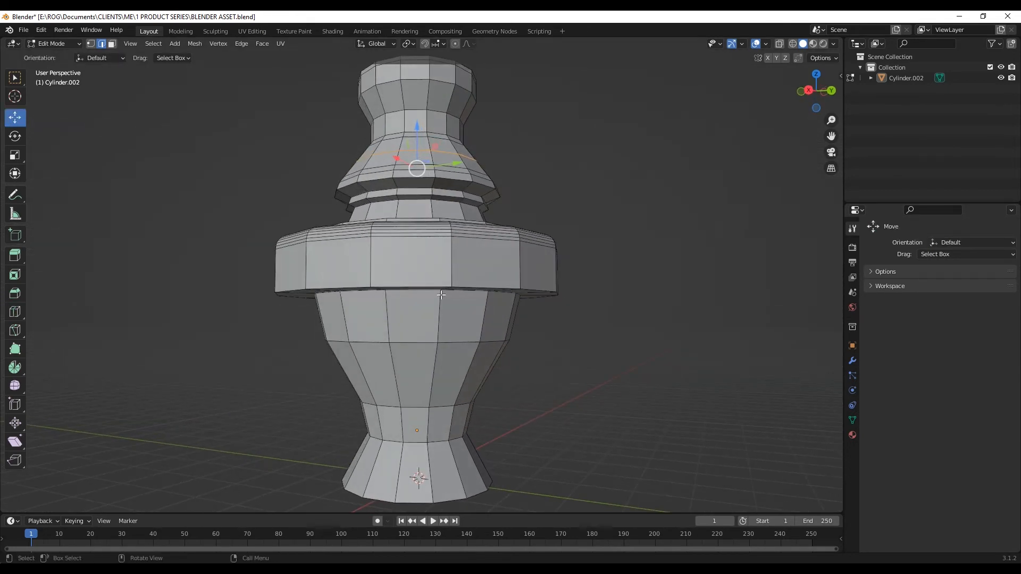
middle_drag(422, 270, 455, 247)
key(alt+a)
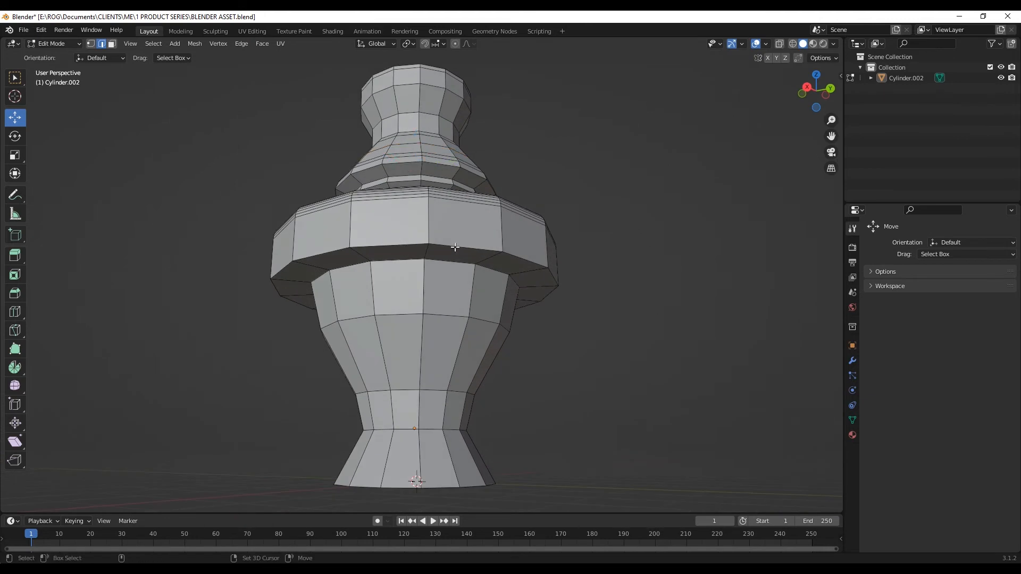
alt+click(455, 247)
middle_drag(455, 248, 399, 237)
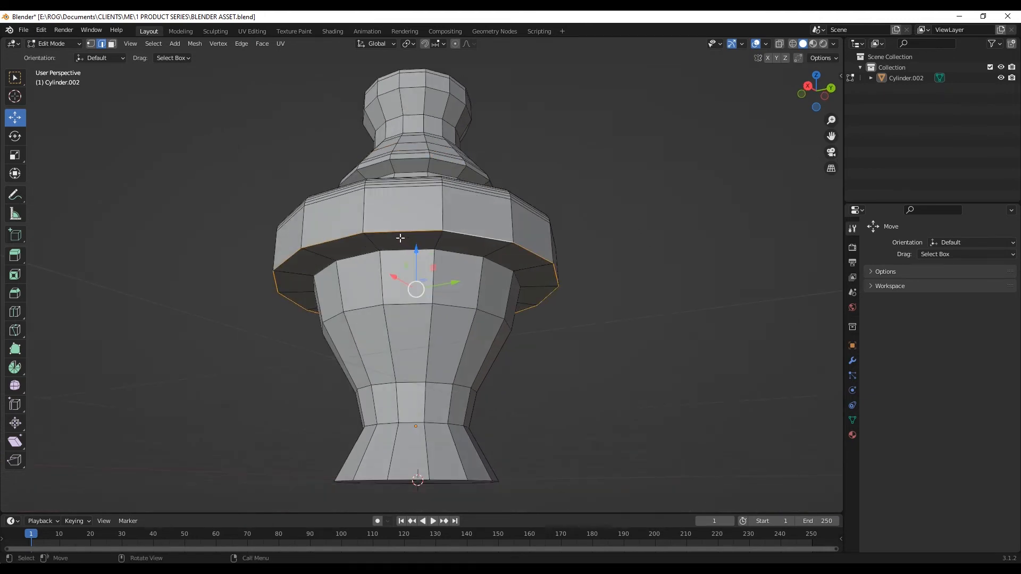
click(14, 294)
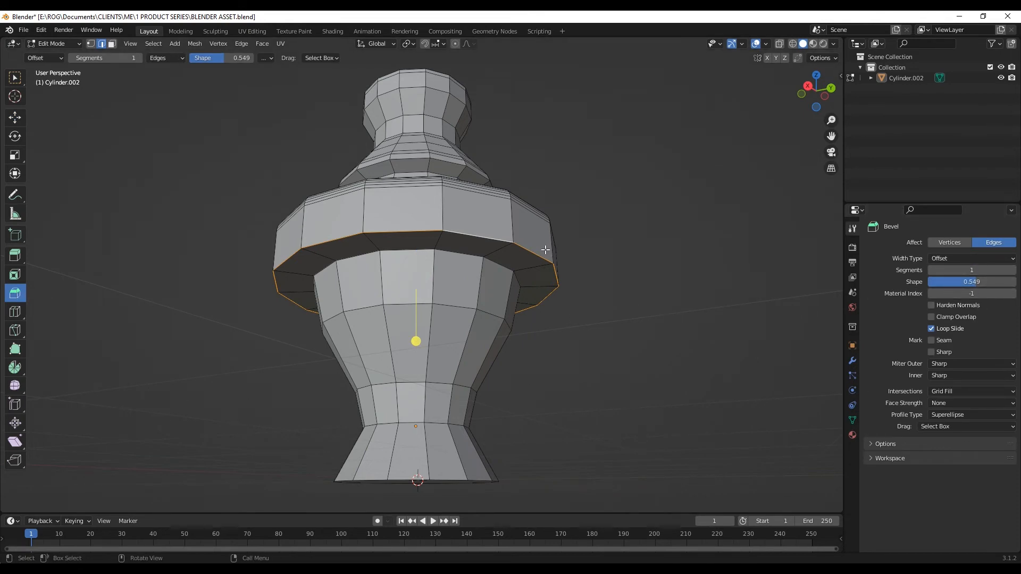
key(ctrl+b)
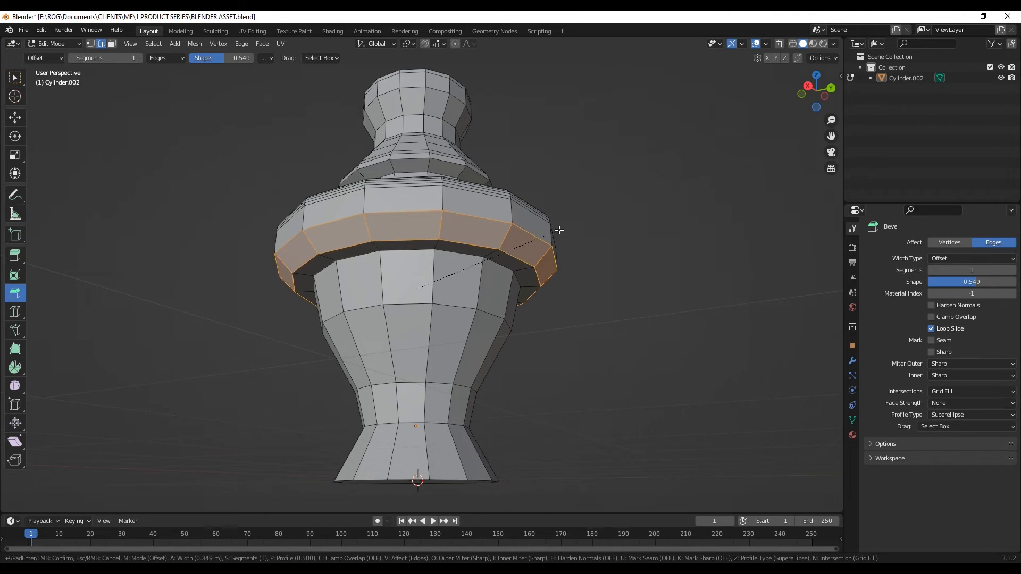
click(555, 232)
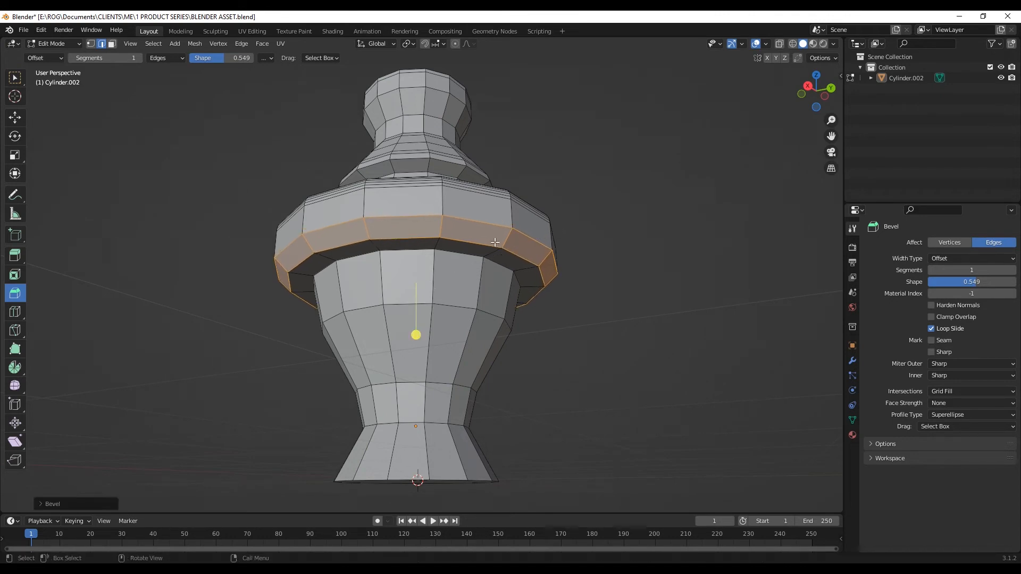
Vary the width of the collar's bevel down to about 0.05 m, then deselect everything
click(49, 502)
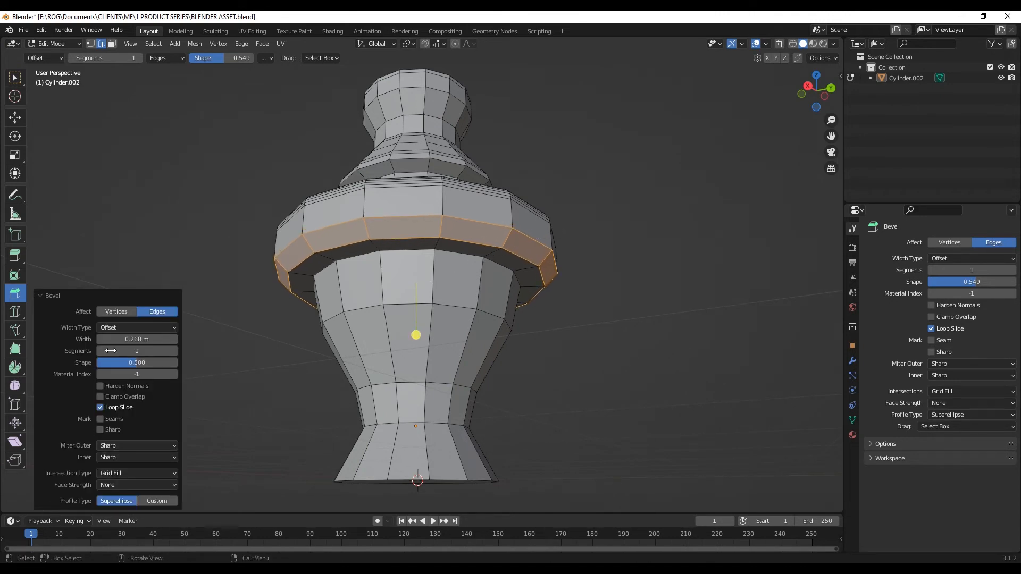
drag(136, 339, 107, 340)
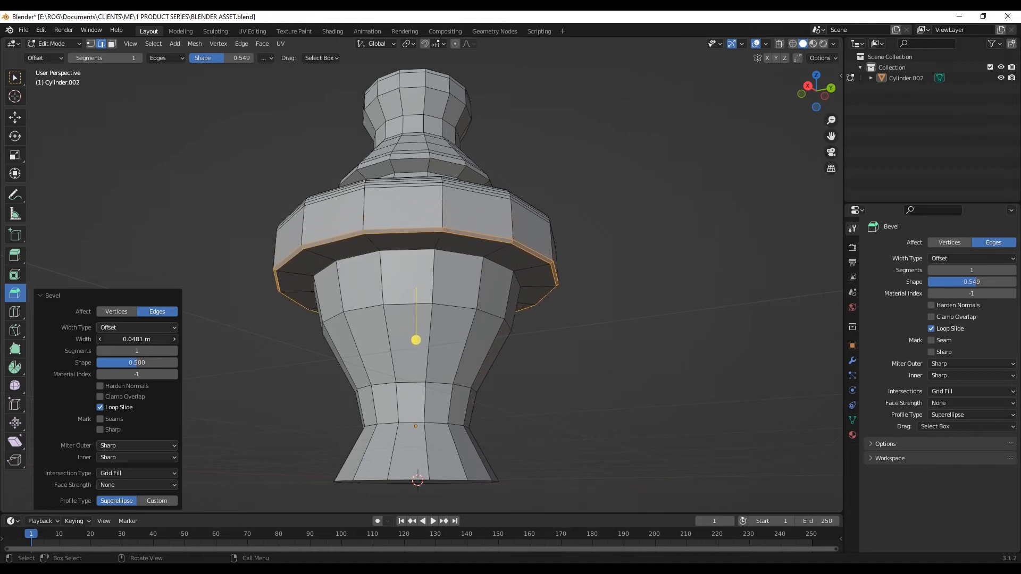
key(alt+a)
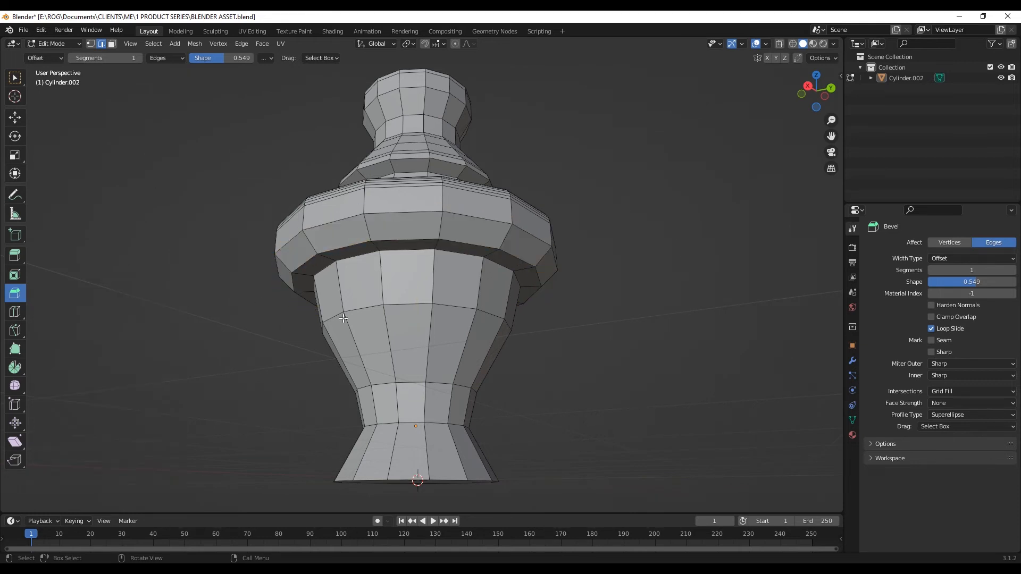
Clear the selection and cut a zigzag line across the front faces of the sloped upper body with the Knife tool
click(15, 118)
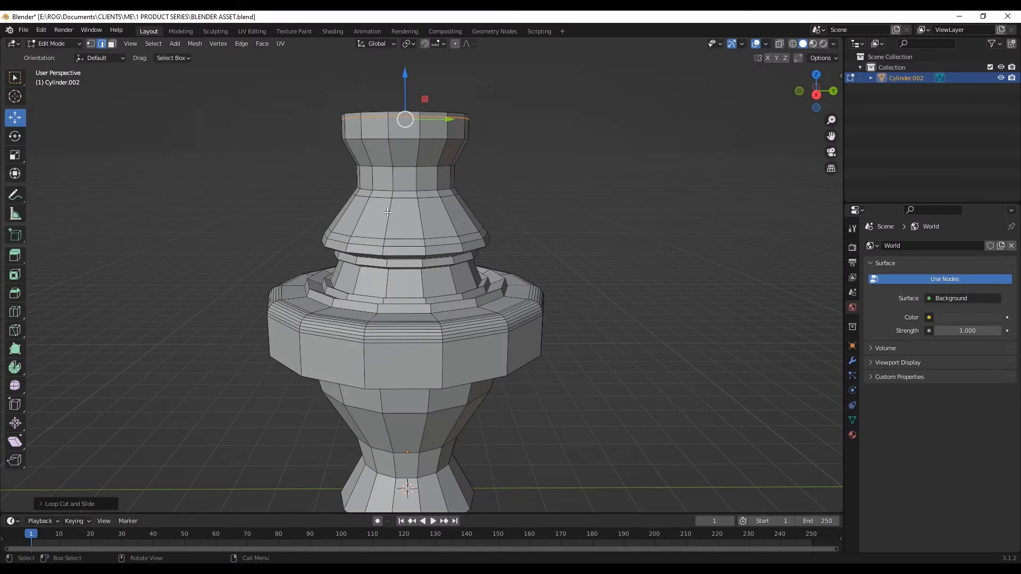
click(564, 180)
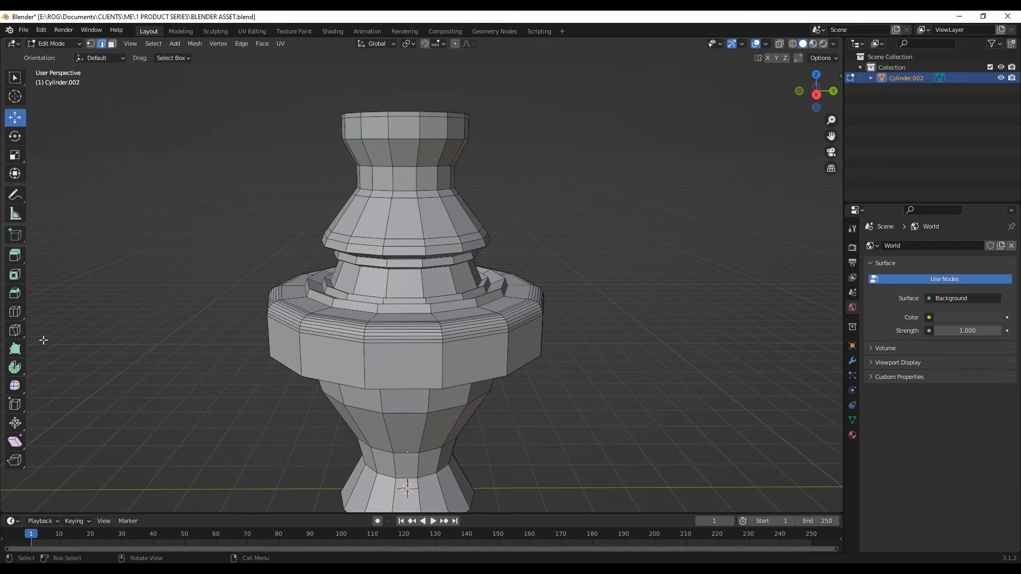
click(14, 330)
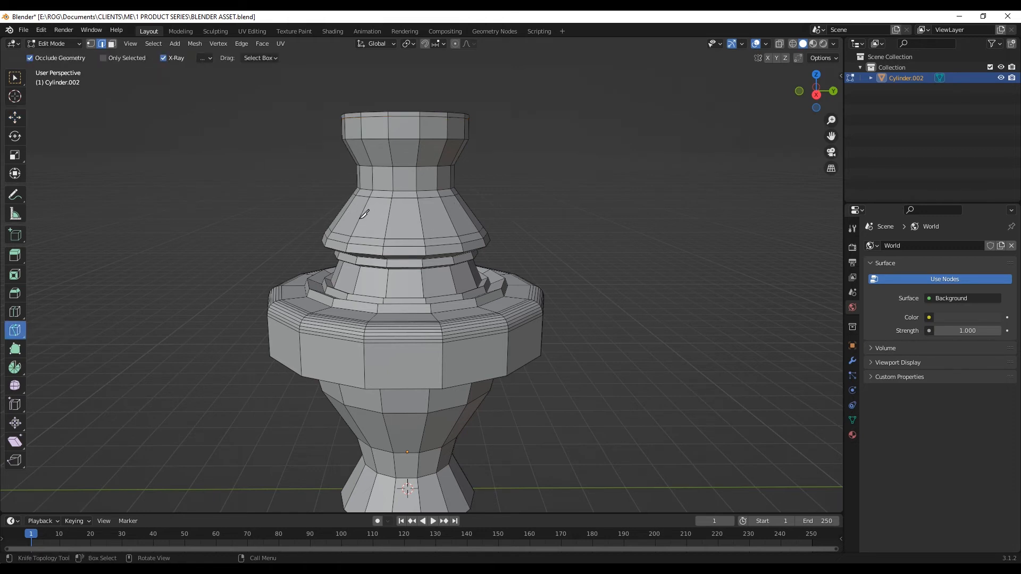
click(360, 219)
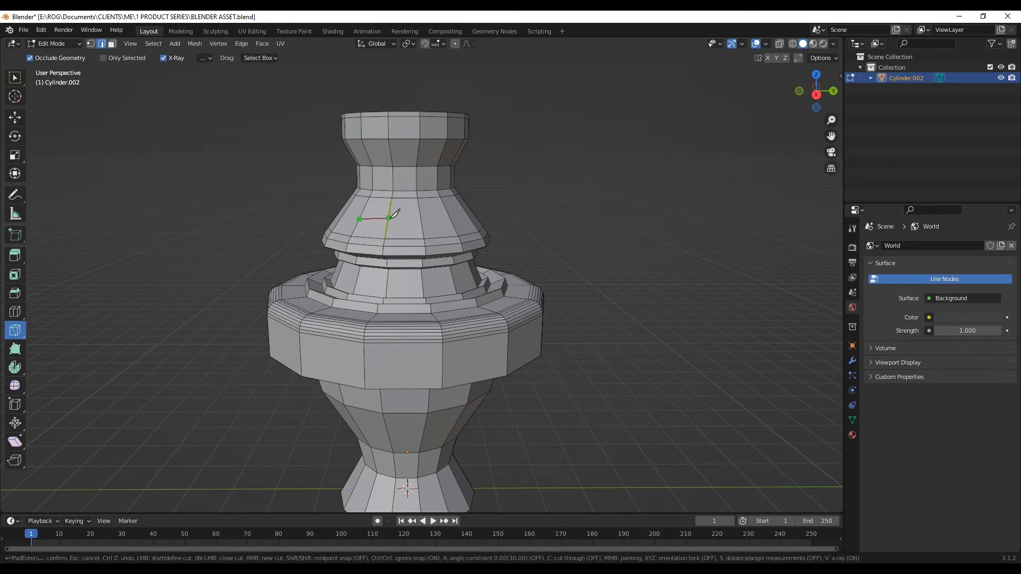
click(391, 204)
click(423, 232)
click(445, 205)
click(451, 223)
click(474, 223)
key(Return)
Switch to face selection with the Move tool and select the individual faces split by the zigzag cut one after another
scroll(465, 209, up, 2)
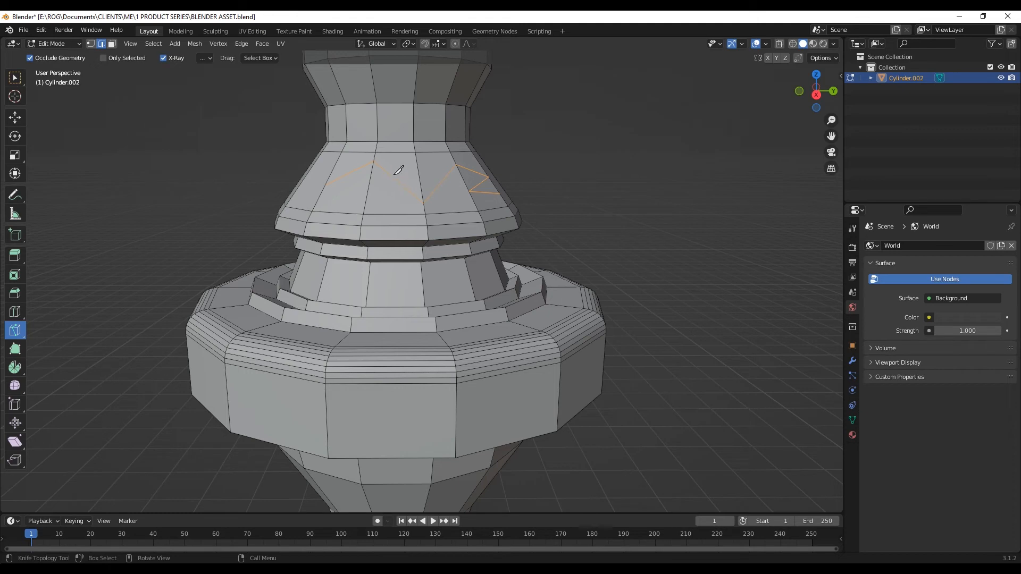
click(112, 44)
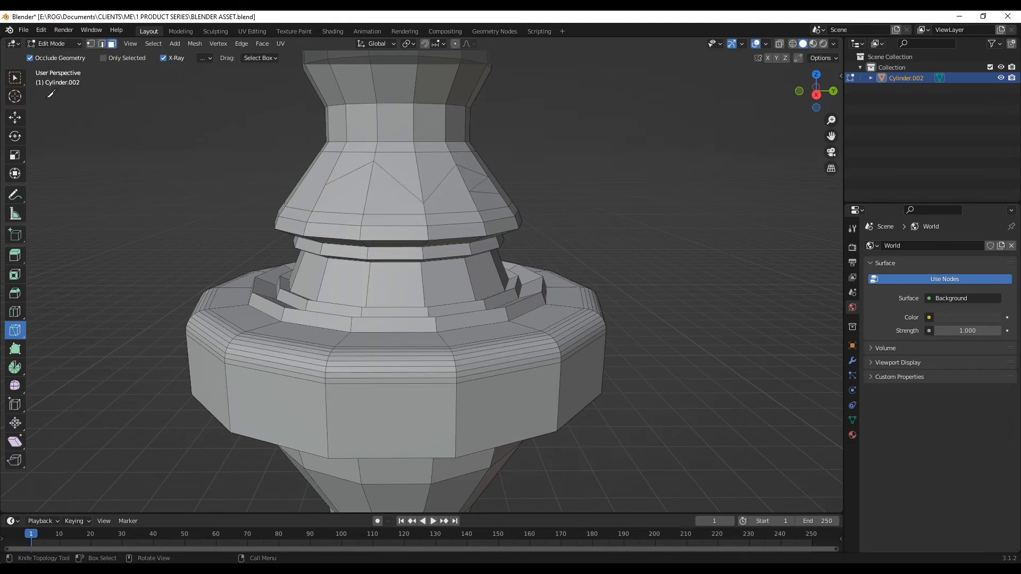
click(14, 120)
click(402, 169)
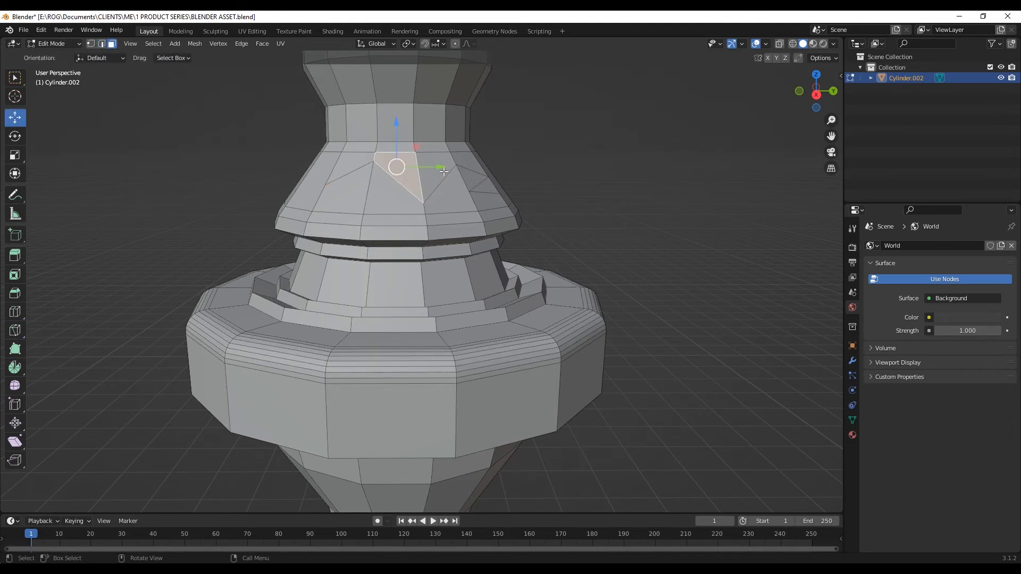
click(451, 195)
click(480, 183)
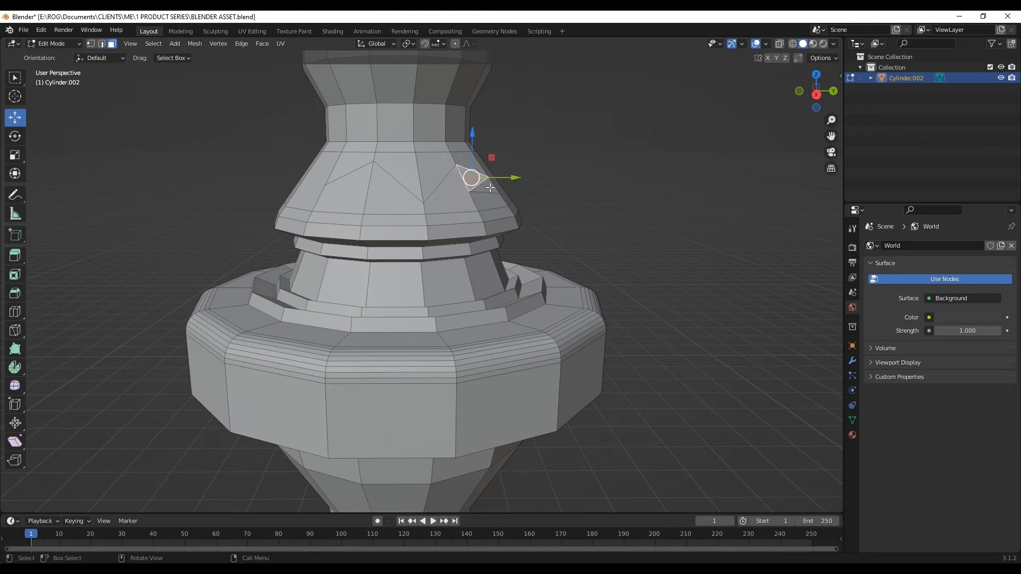
click(492, 192)
click(483, 199)
click(446, 198)
click(409, 205)
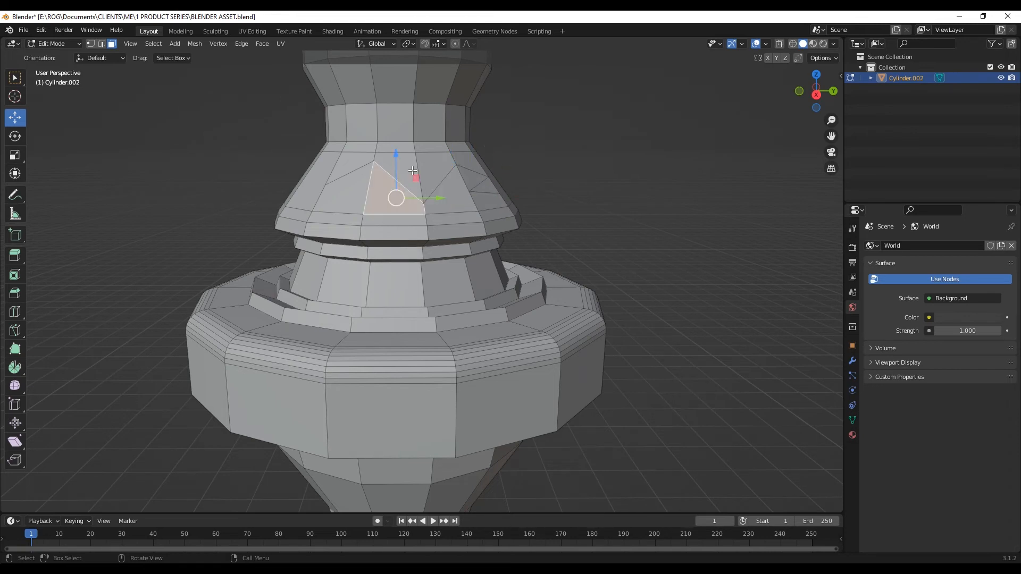
click(437, 169)
click(456, 187)
Inset the front face below the zigzag cut, extrude it outwards about 0.47 m, and deselect it
click(400, 197)
key(i)
click(413, 201)
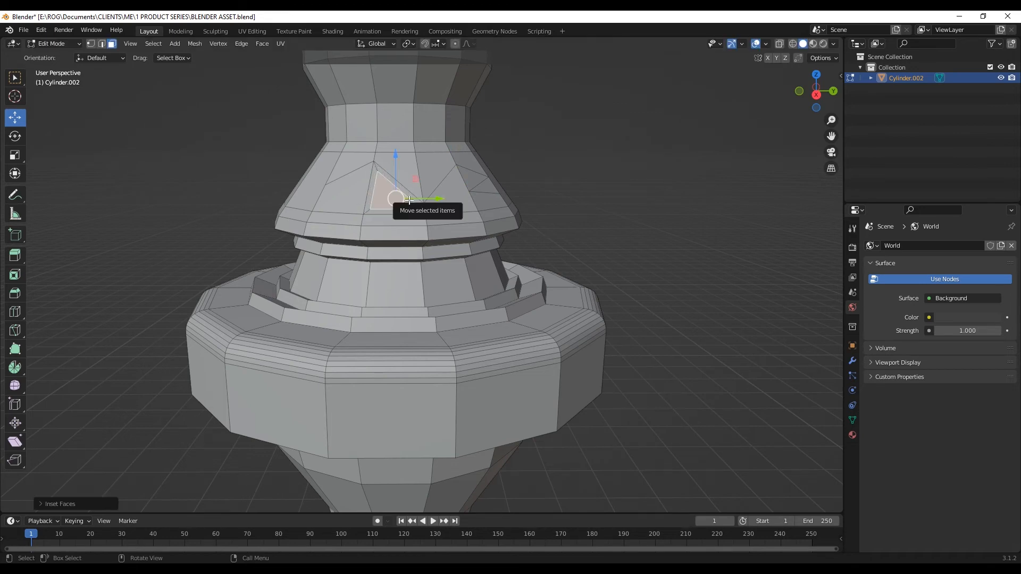
key(e)
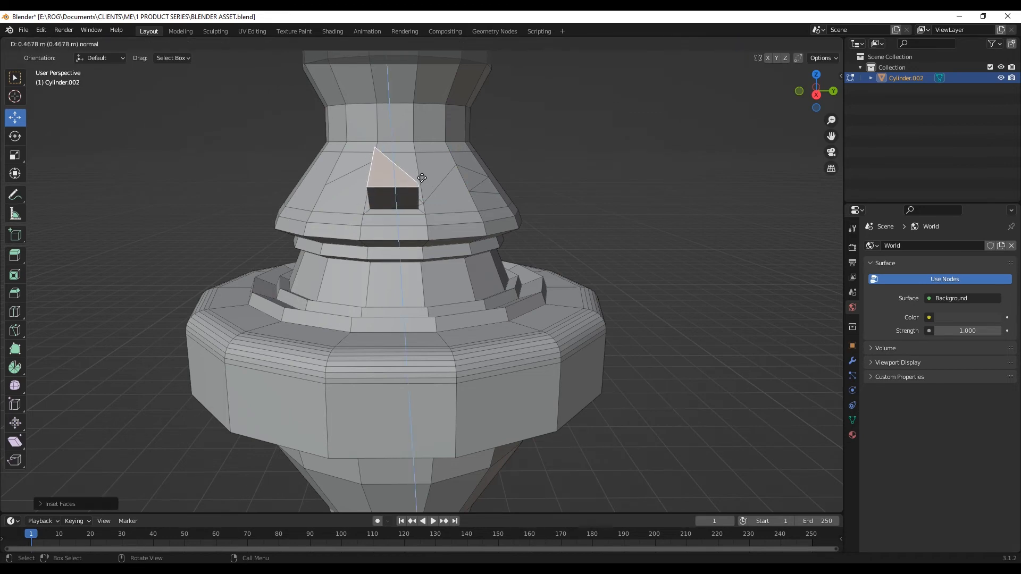
click(421, 177)
scroll(434, 236, up, 3)
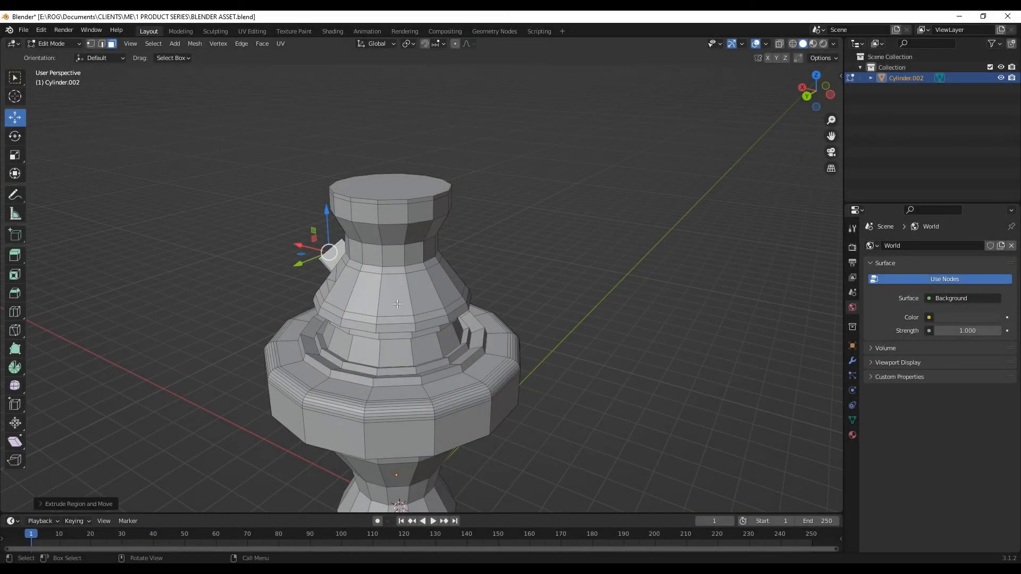
click(515, 253)
Cut separate line segments with the Knife tool across the sloped upper body's facing side and across the top rim band
click(14, 330)
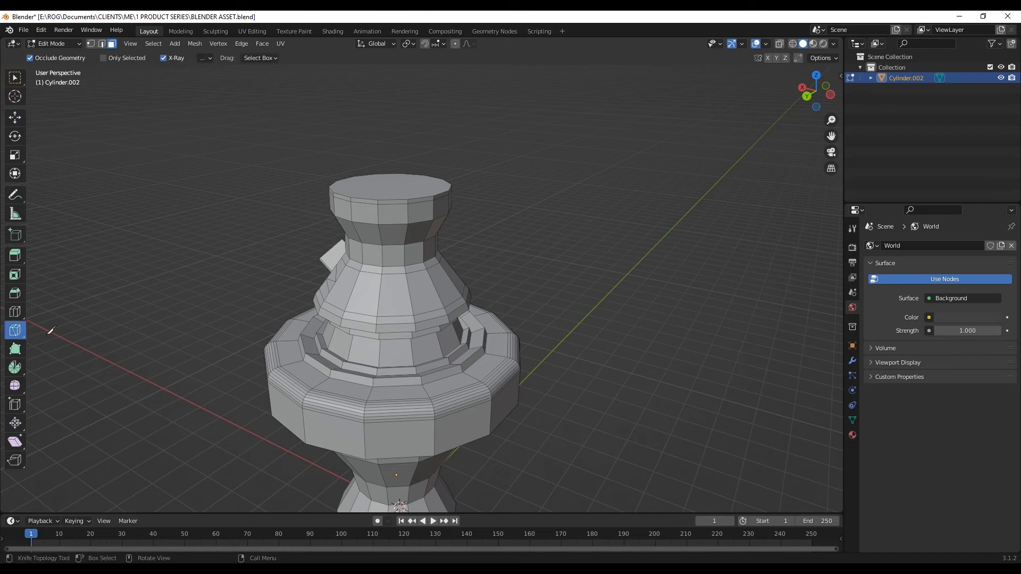
click(350, 297)
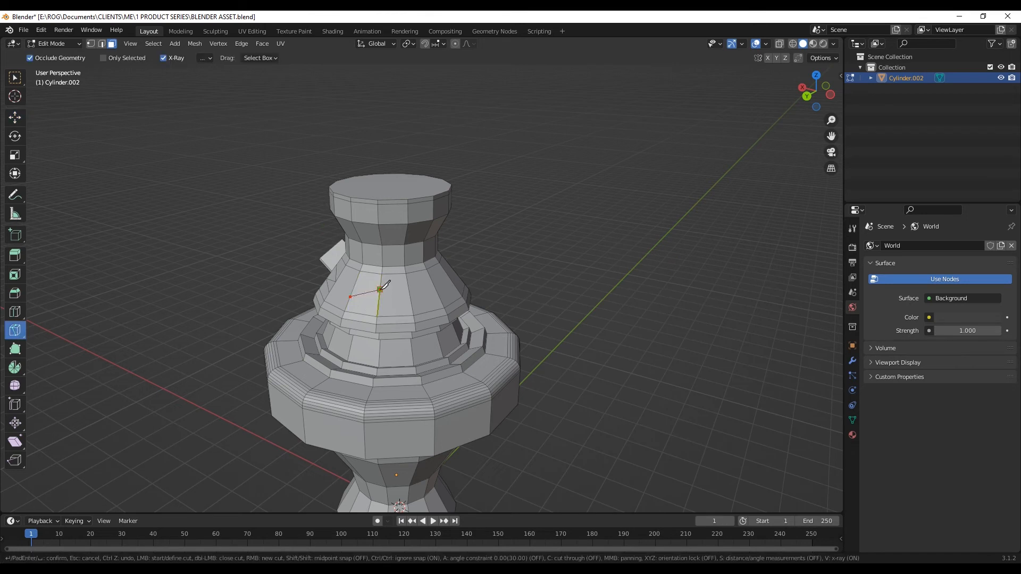
click(379, 290)
click(408, 285)
click(438, 297)
click(451, 280)
right_click(472, 263)
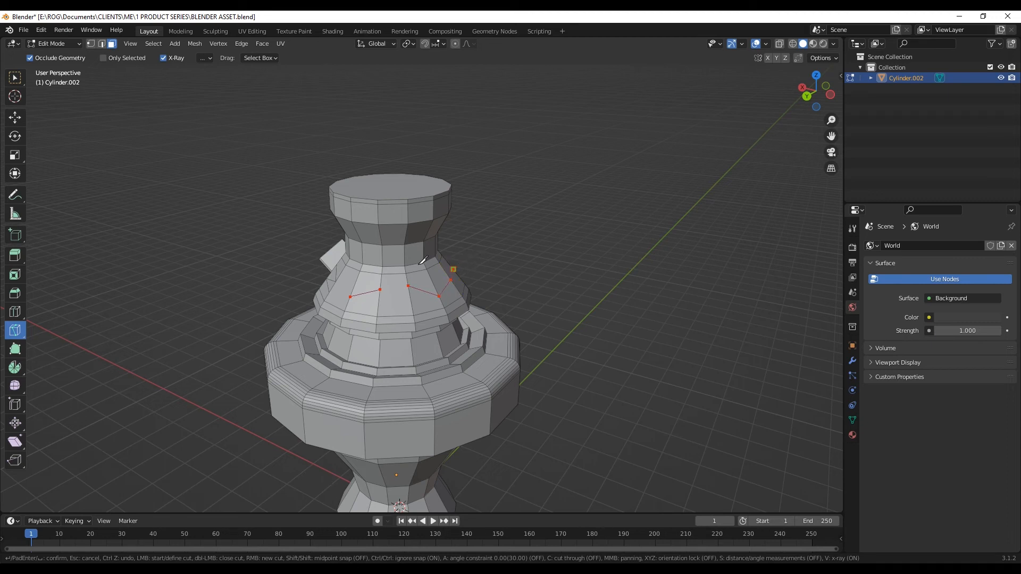
click(378, 214)
click(449, 205)
key(Return)
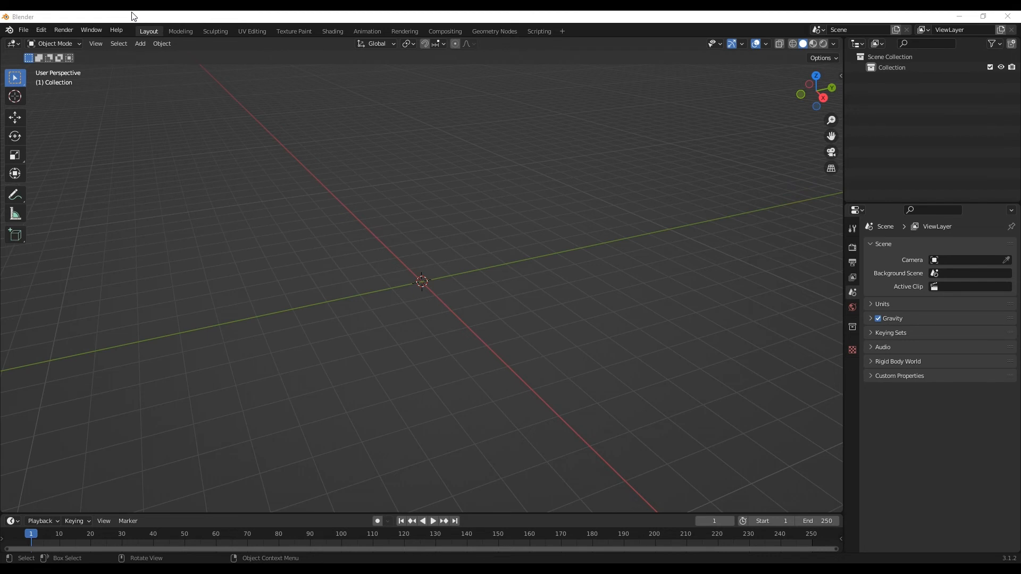
Add a cube mesh to the empty scene and give it a Subdivision Surface modifier
key(shift+a)
mouse_move(454, 199)
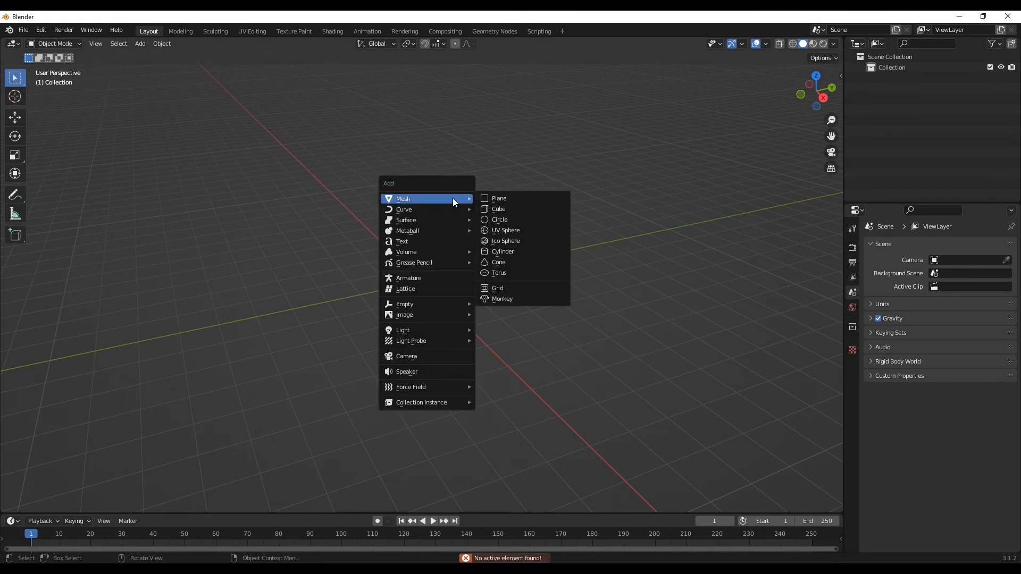
click(498, 208)
scroll(422, 309, up, 4)
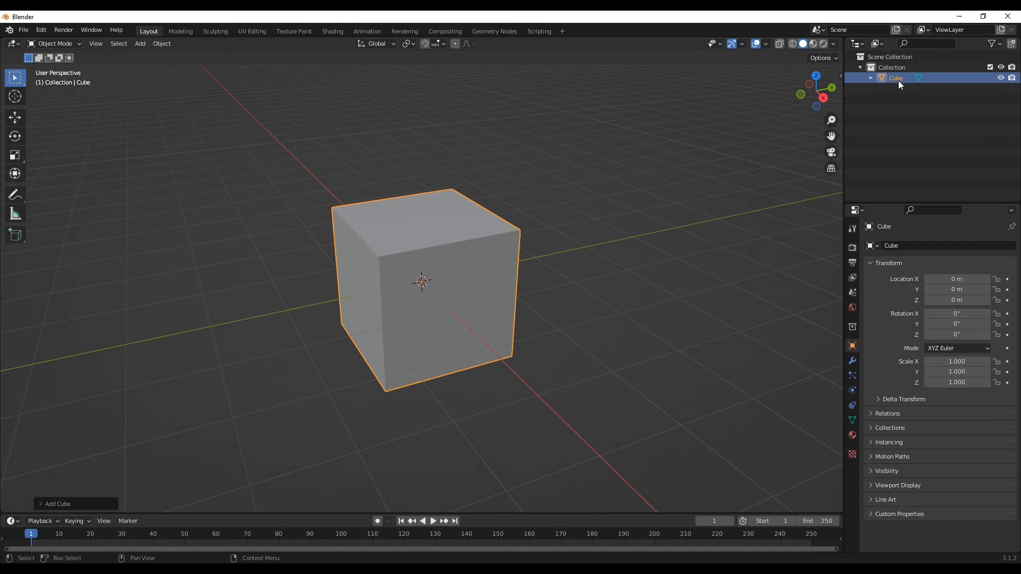
click(852, 361)
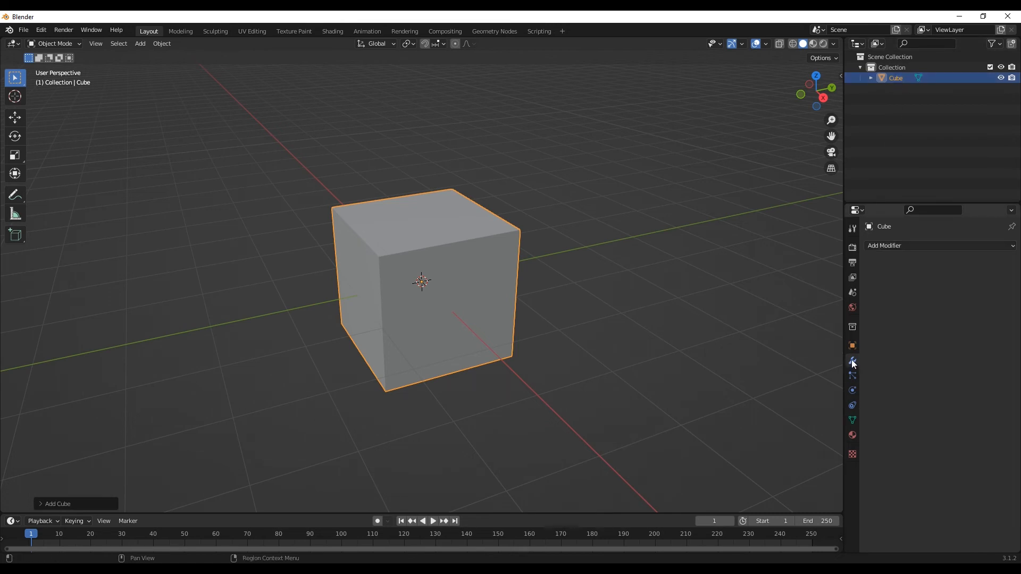
click(896, 246)
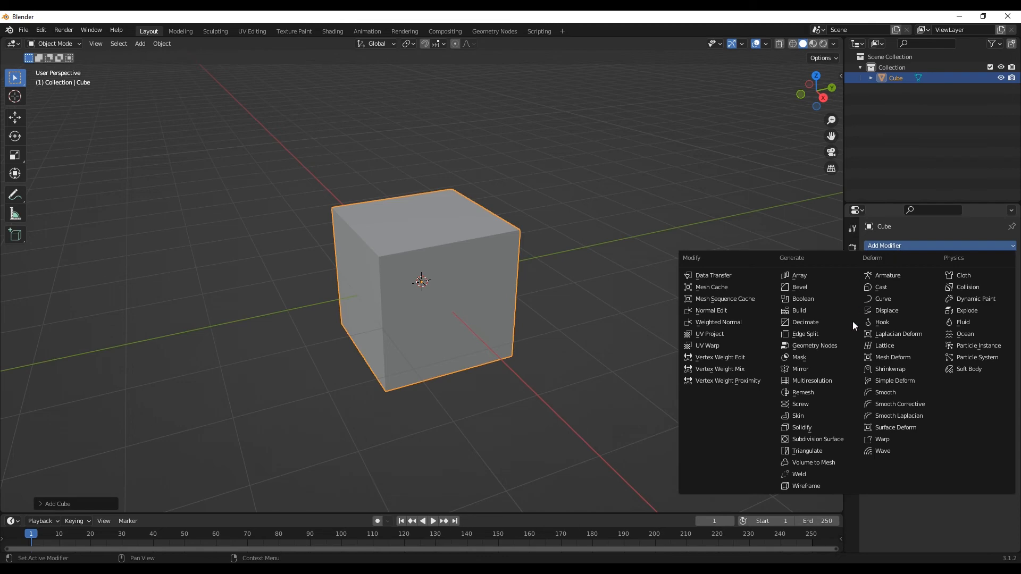
click(818, 439)
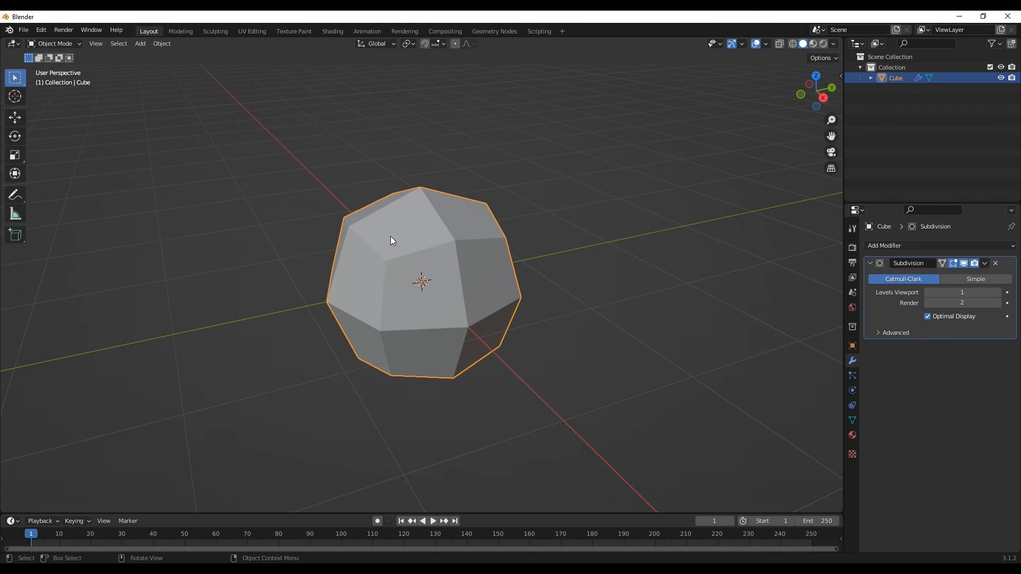
Shade the cube smooth and set its subdivision viewport level to 2
right_click(442, 231)
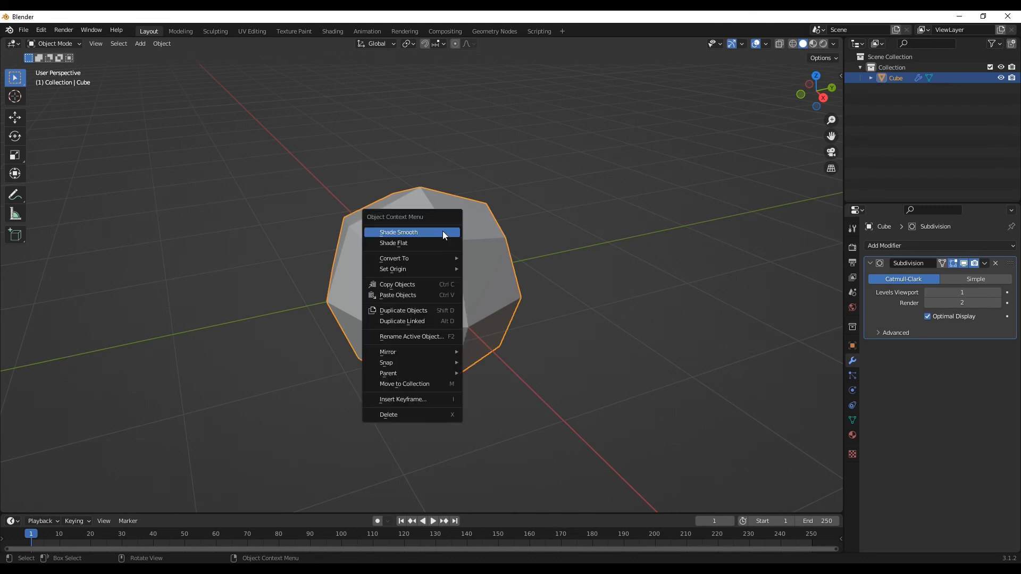
click(410, 235)
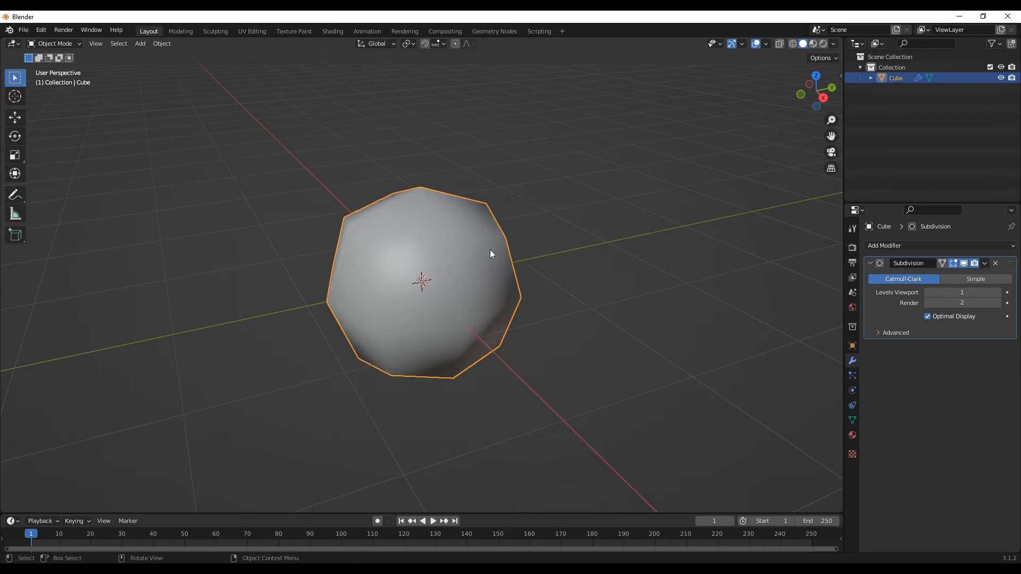
middle_drag(489, 250, 559, 275)
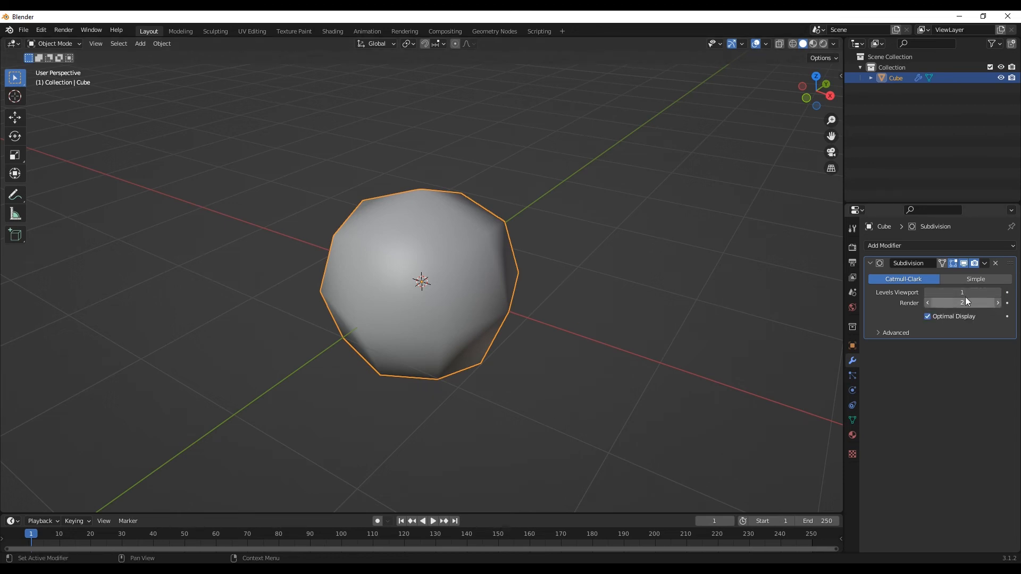
click(998, 291)
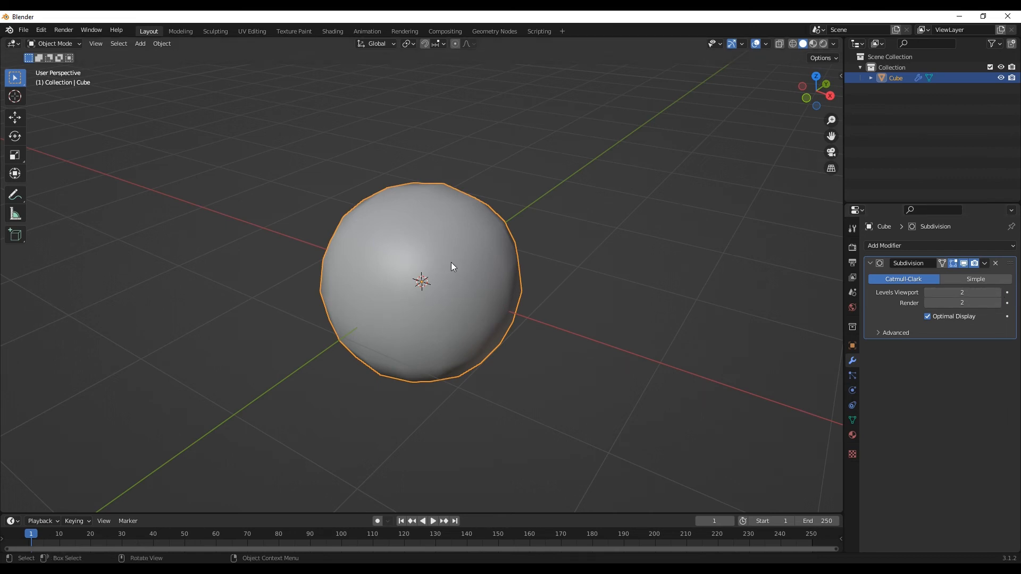
Enter Edit Mode on the cube, switch to edge selection and select the upper edge on its positive X side
click(65, 43)
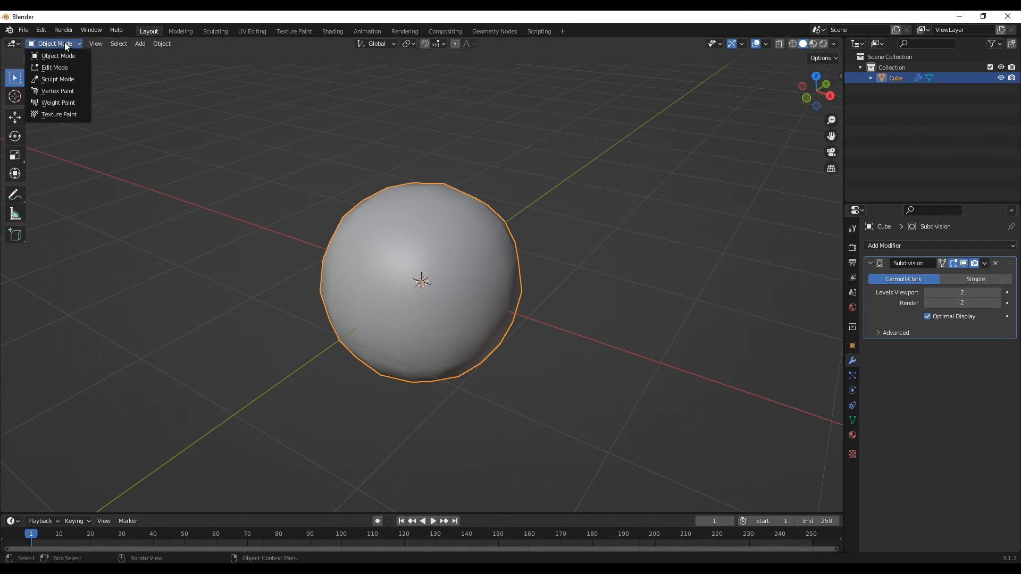
click(62, 68)
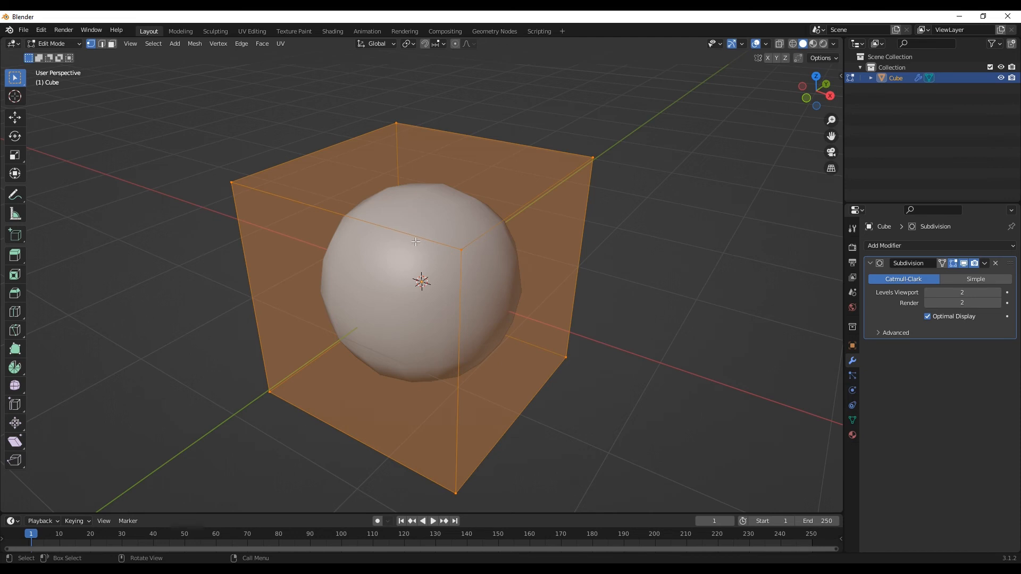
scroll(407, 331, down, 2)
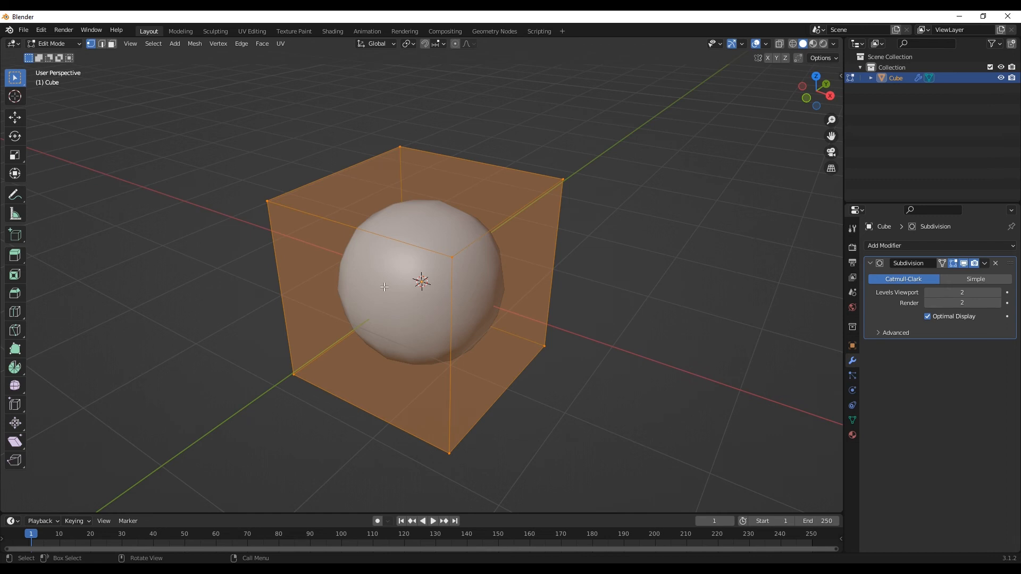
click(102, 43)
click(491, 231)
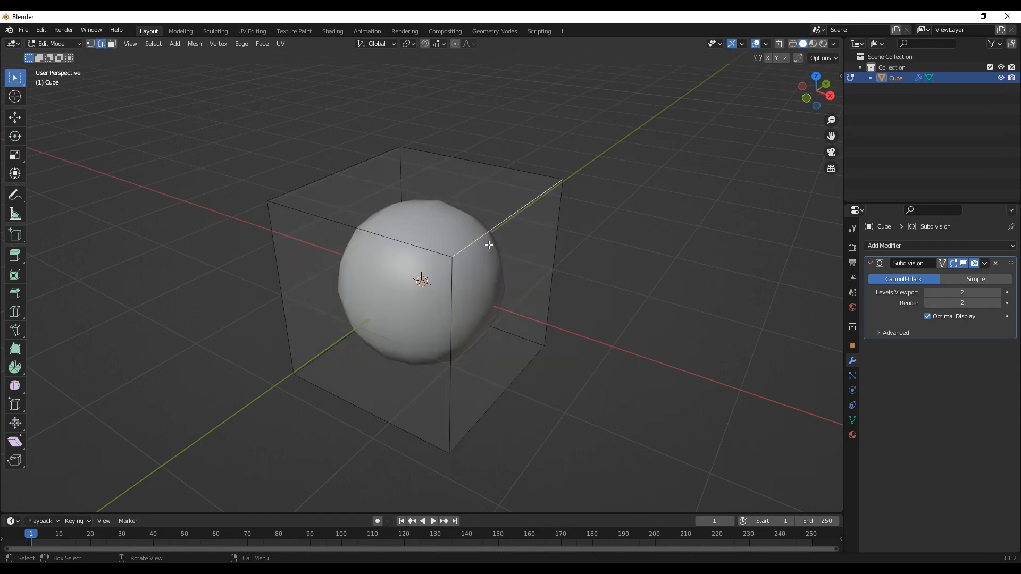
Try to move the selected upper edge along the X axis with the Move tool
click(15, 118)
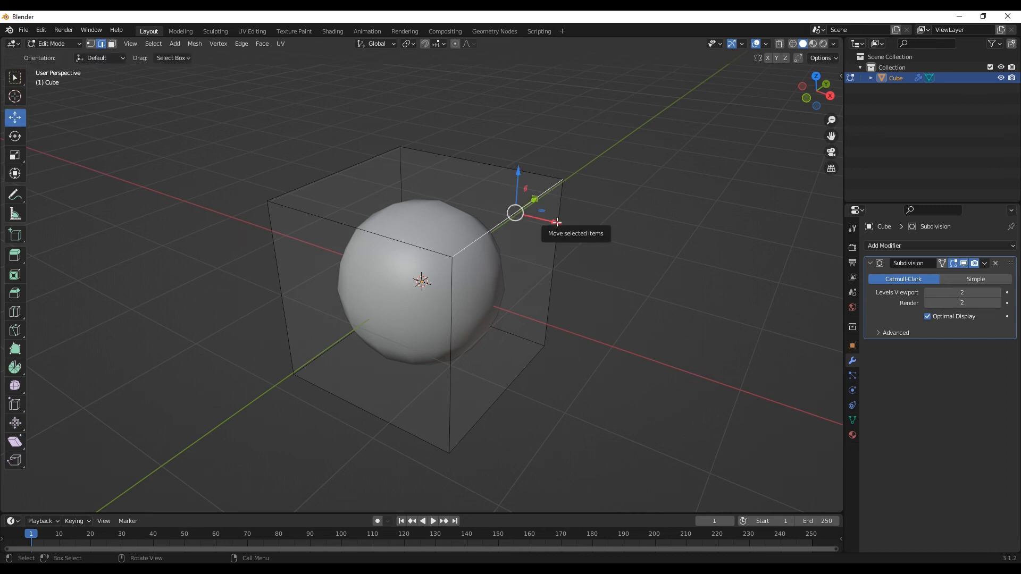
drag(542, 217, 606, 285)
key(Escape)
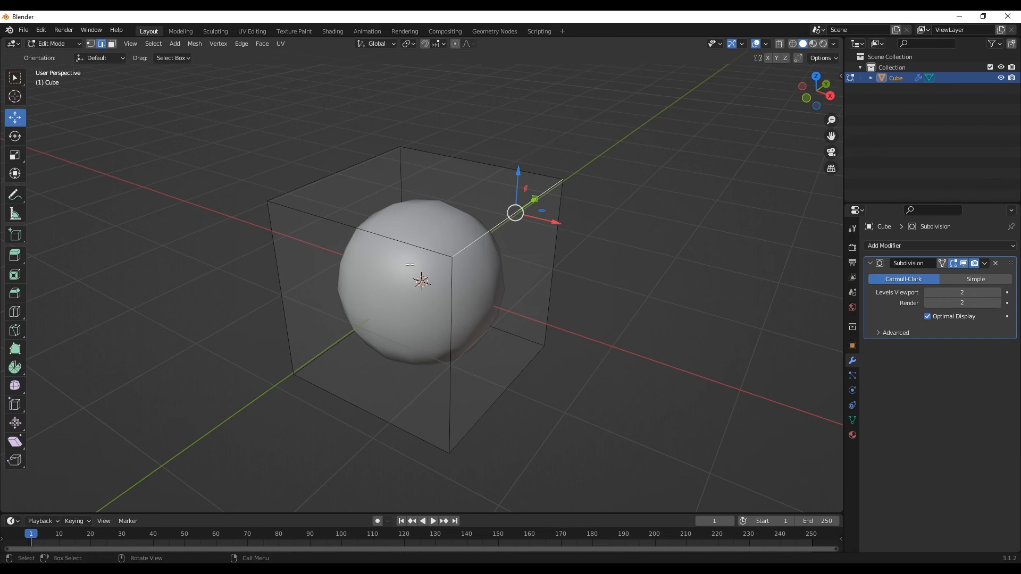
Add two loop cuts across the cube's X direction and slide one close to each end to tighten the rounding
key(ctrl+r)
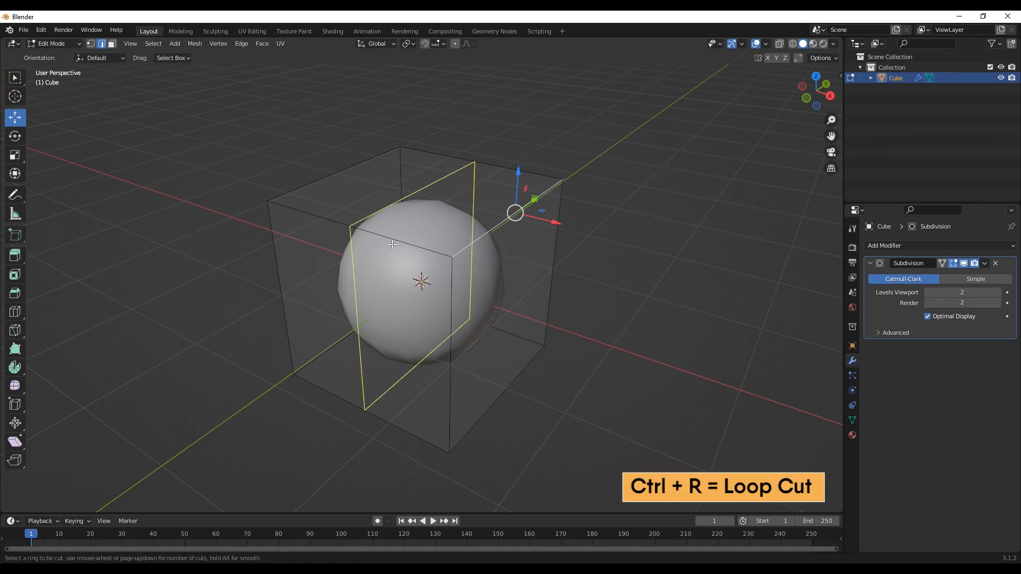
click(392, 244)
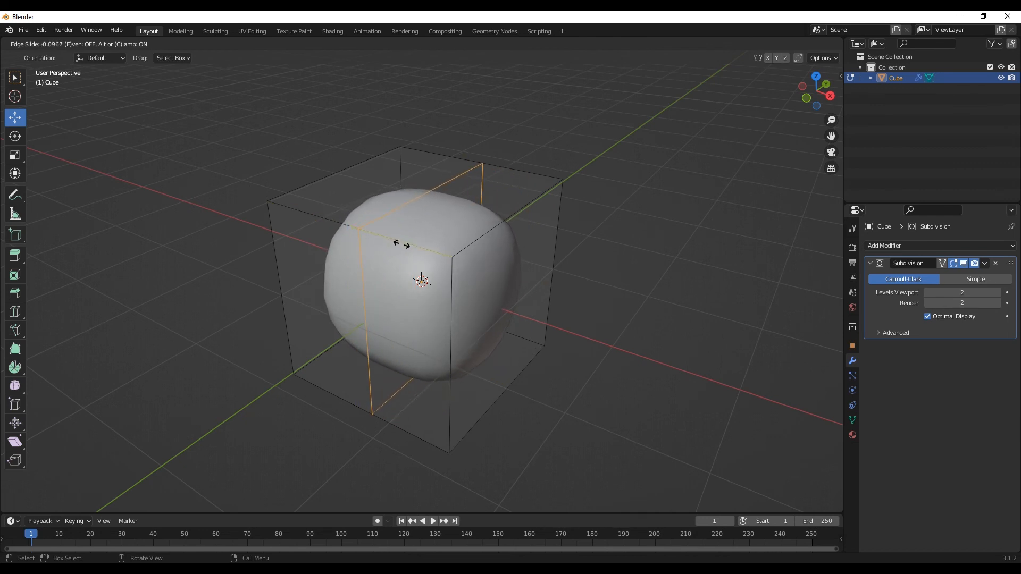
click(482, 262)
key(ctrl+r)
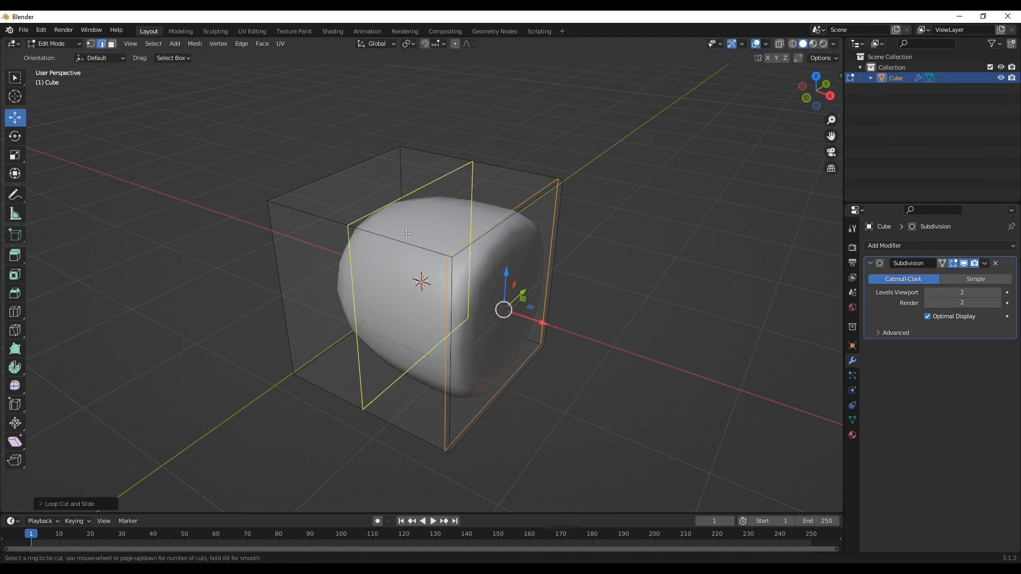
click(345, 224)
click(313, 229)
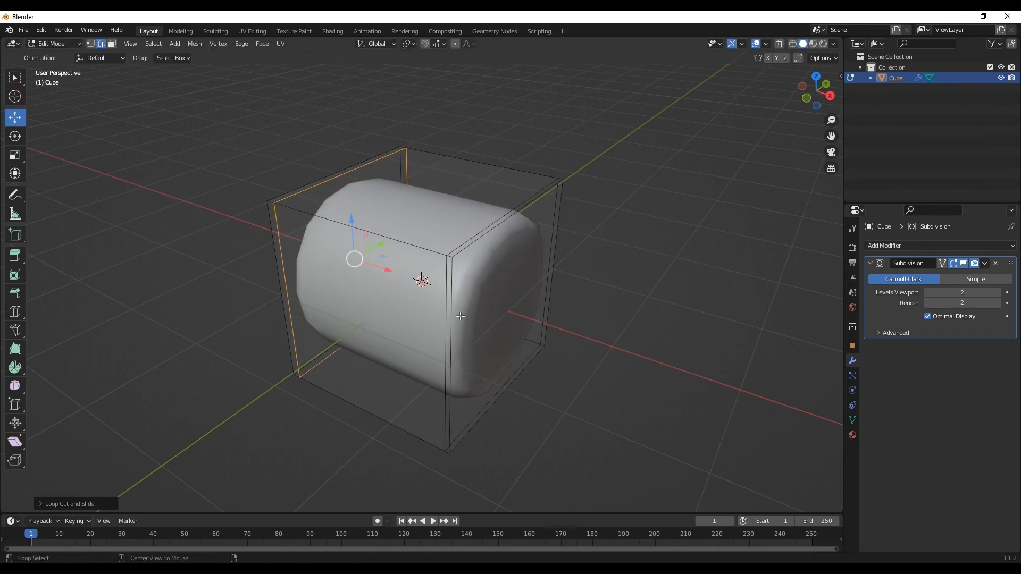
Add two horizontal loop cuts around the cube, sliding one close to its bottom face and one close to its top face
middle_drag(457, 301, 420, 277)
key(ctrl+r)
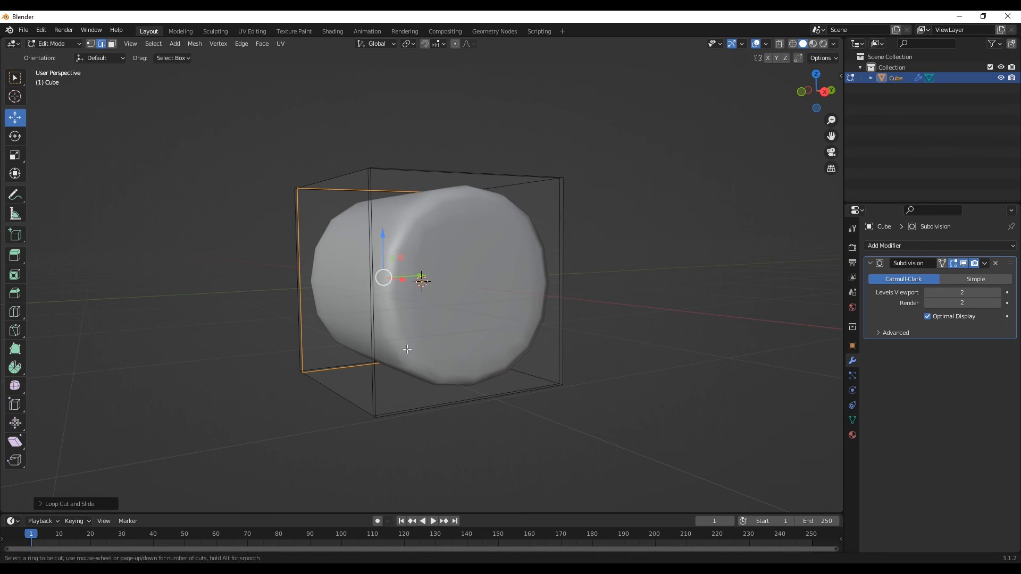
click(384, 344)
click(392, 446)
key(ctrl+r)
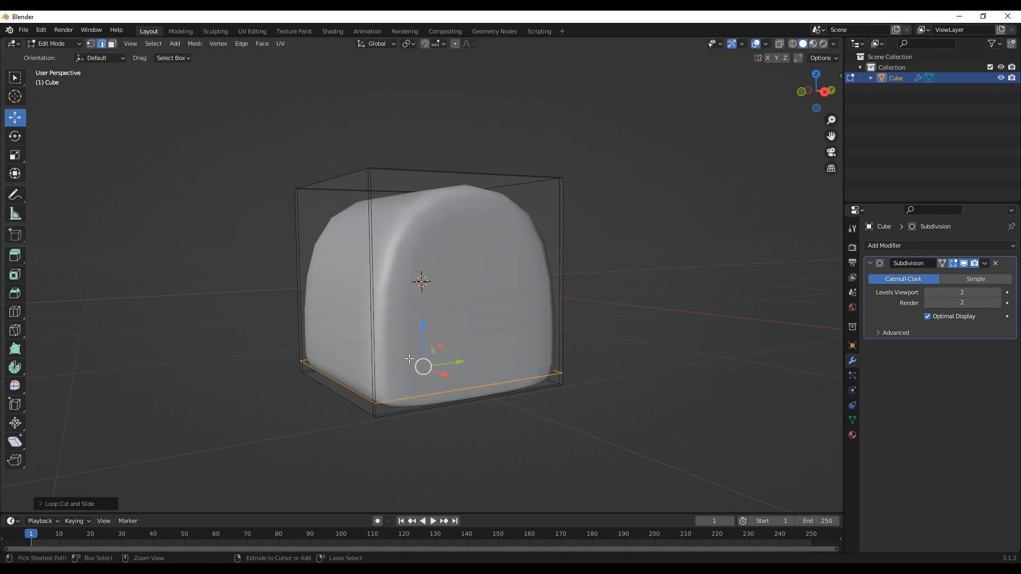
click(368, 251)
click(363, 161)
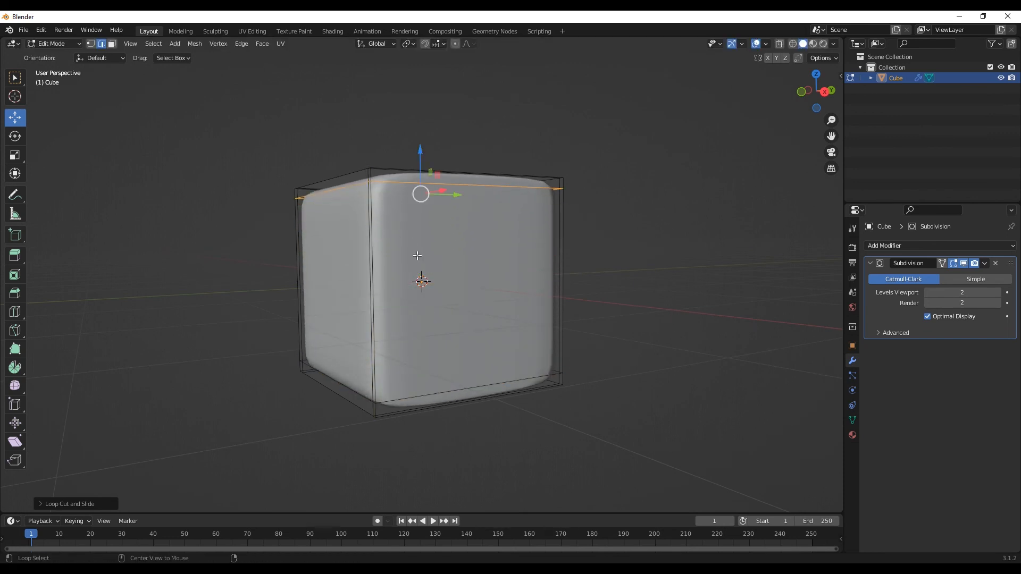
Switch to face selection, inset the cube's top face about 0.33 m and extrude the inset face upward into a tall block
middle_drag(374, 242, 495, 315)
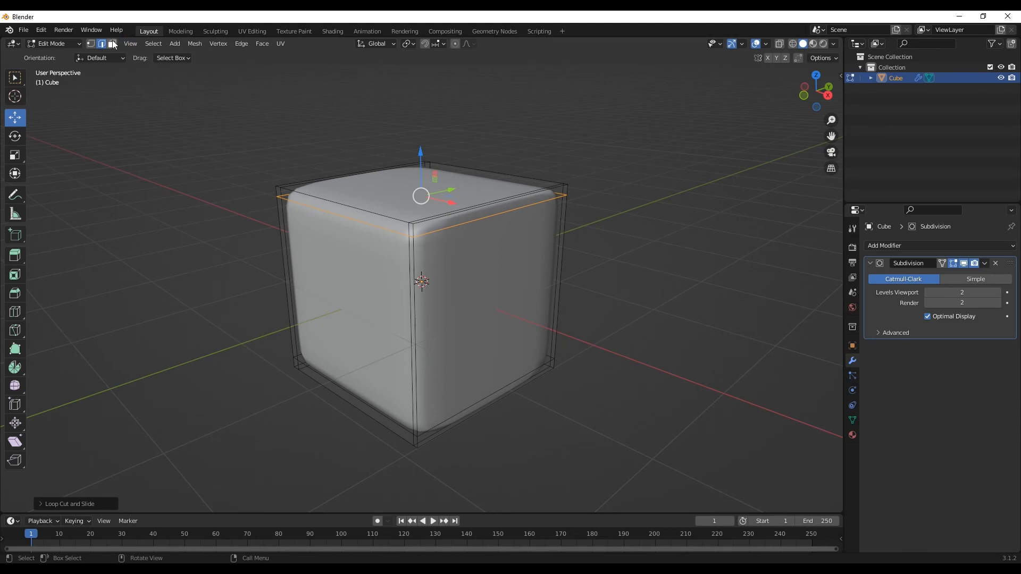
click(112, 44)
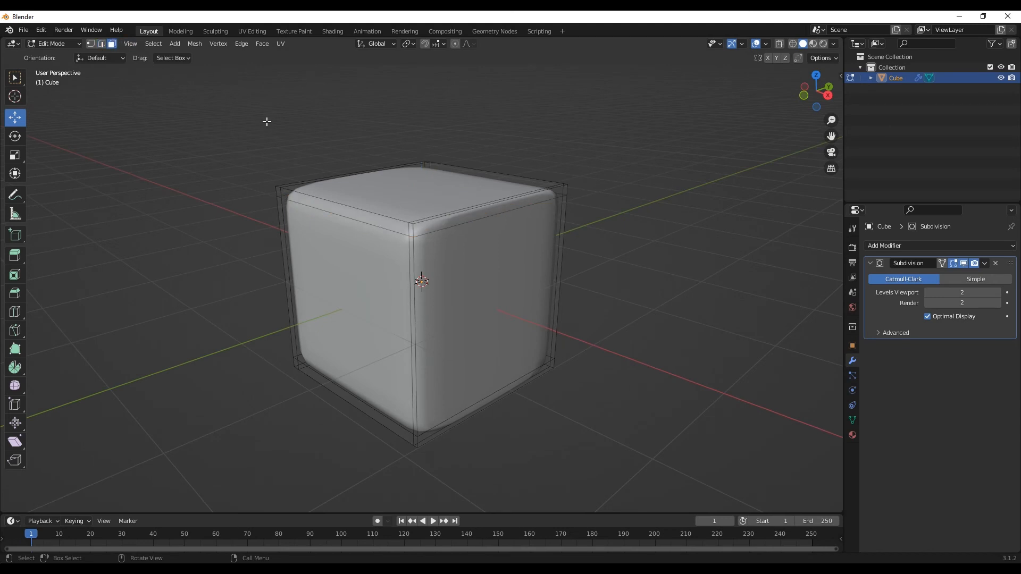
click(408, 196)
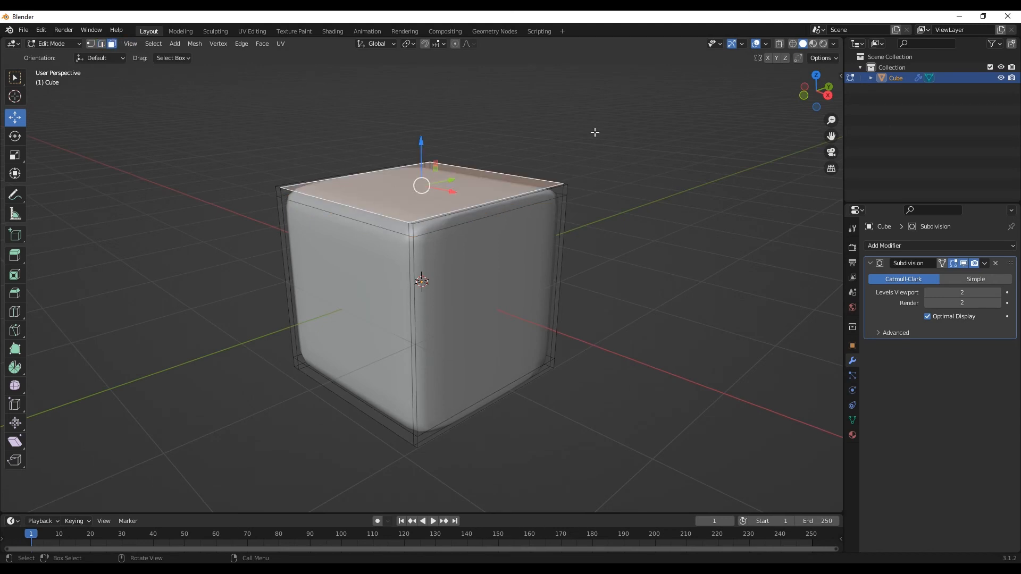
key(i)
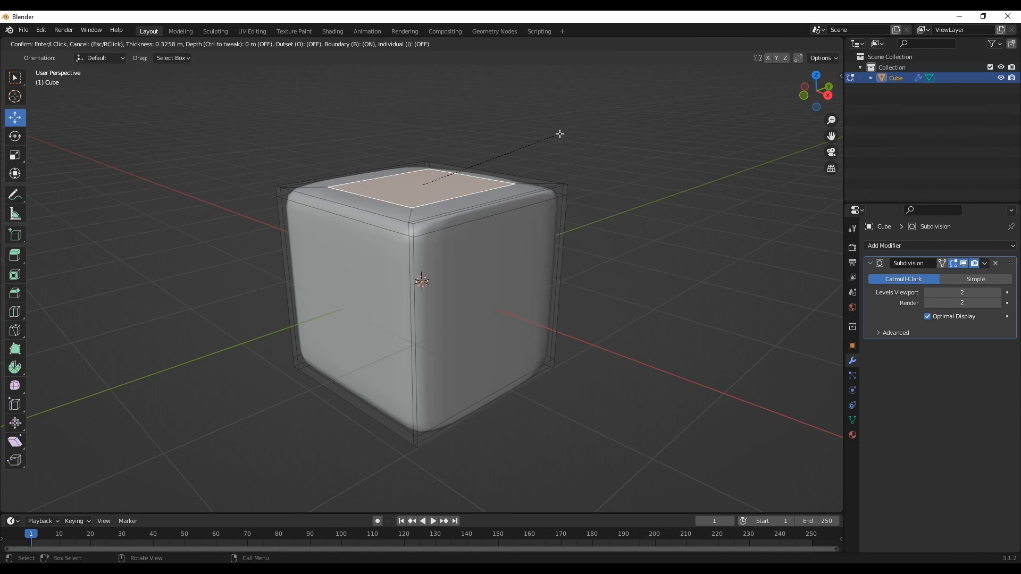
click(560, 134)
key(e)
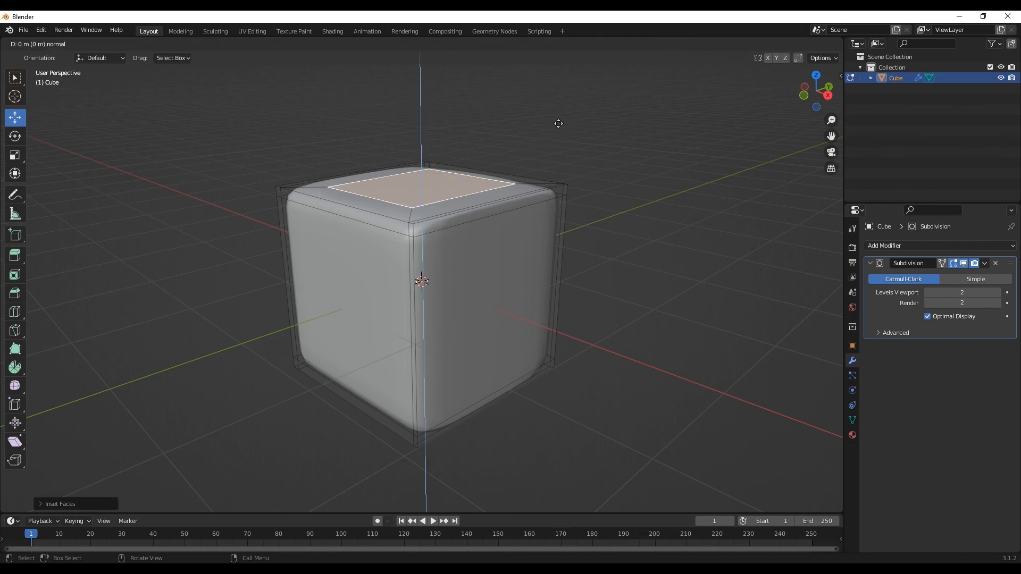
click(550, 436)
scroll(392, 404, down, 5)
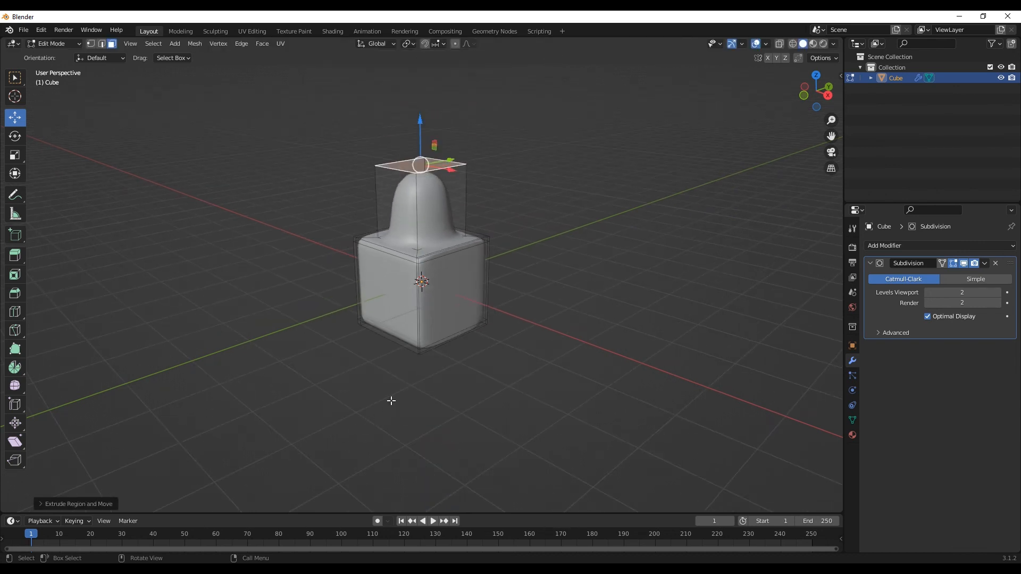
In edge selection mode, add two vertical loop cuts through the extruded block and cube, sliding one toward each end along the Y direction
scroll(455, 212, up, 3)
key(2)
key(ctrl+r)
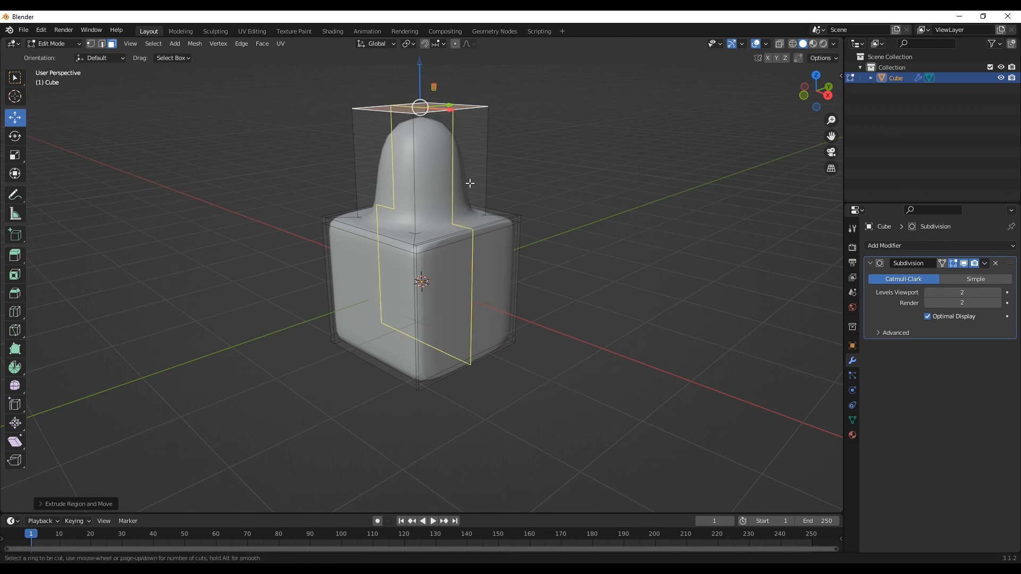
click(438, 115)
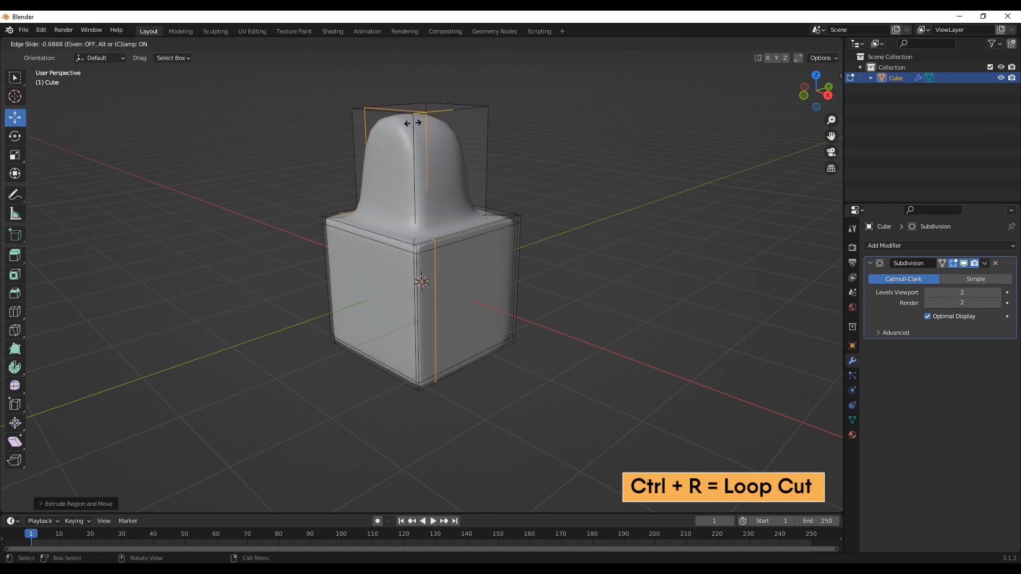
click(412, 124)
key(g)
key(g)
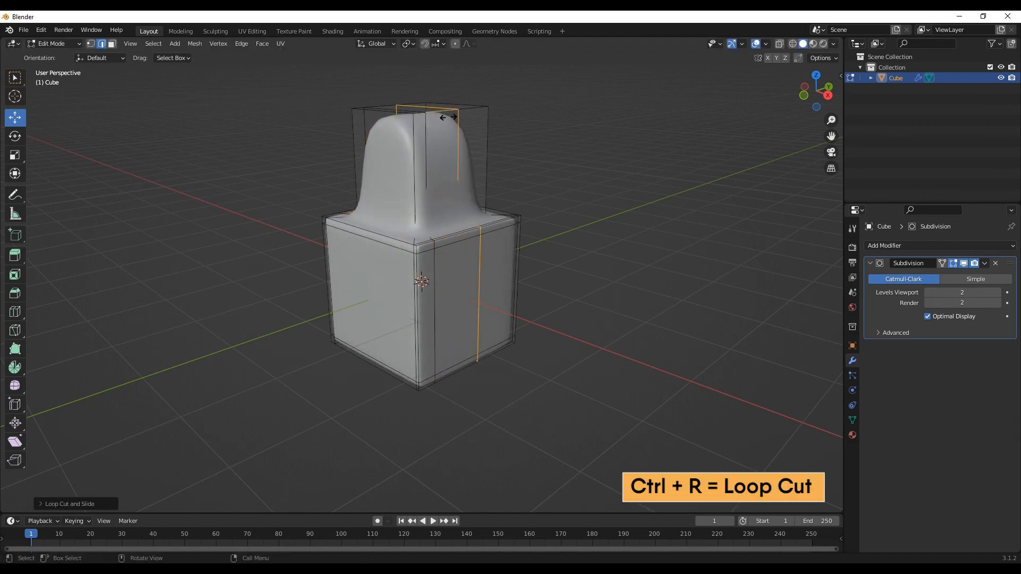
click(470, 106)
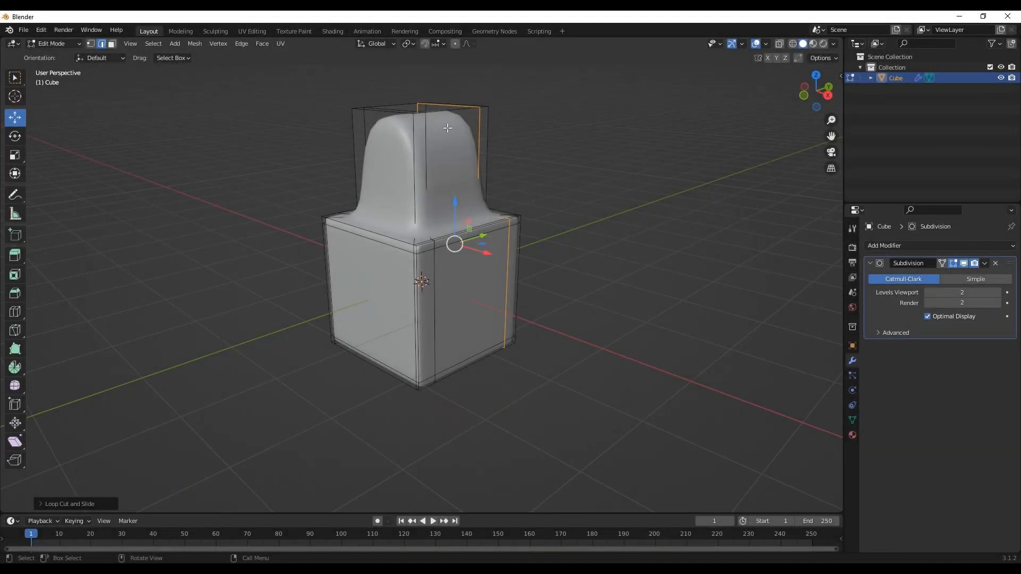
Toggle the Subdivision modifier's viewport display off and on, and switch its viewport level to 1 and back to 2 to compare the smoothing
click(964, 263)
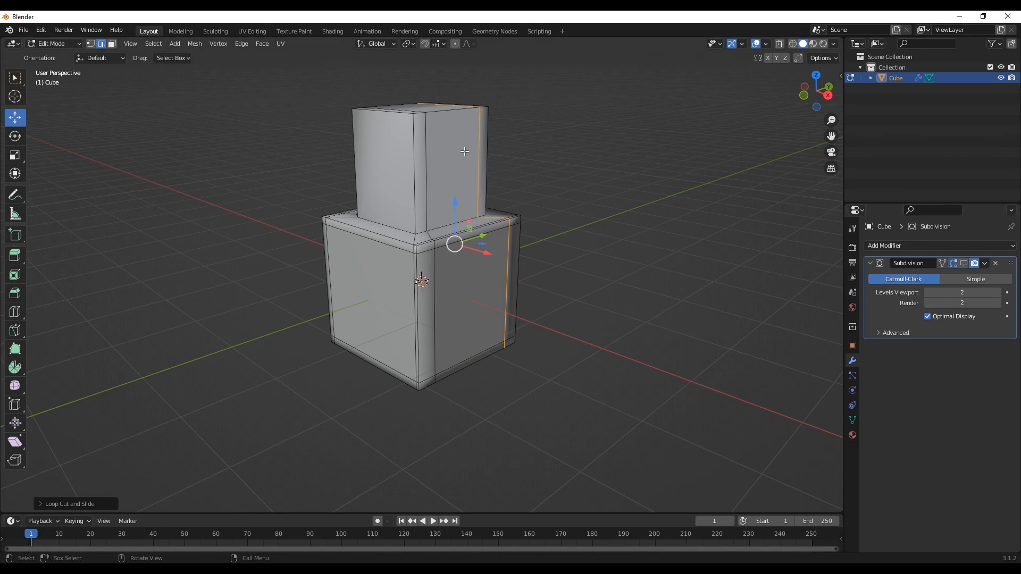
click(962, 263)
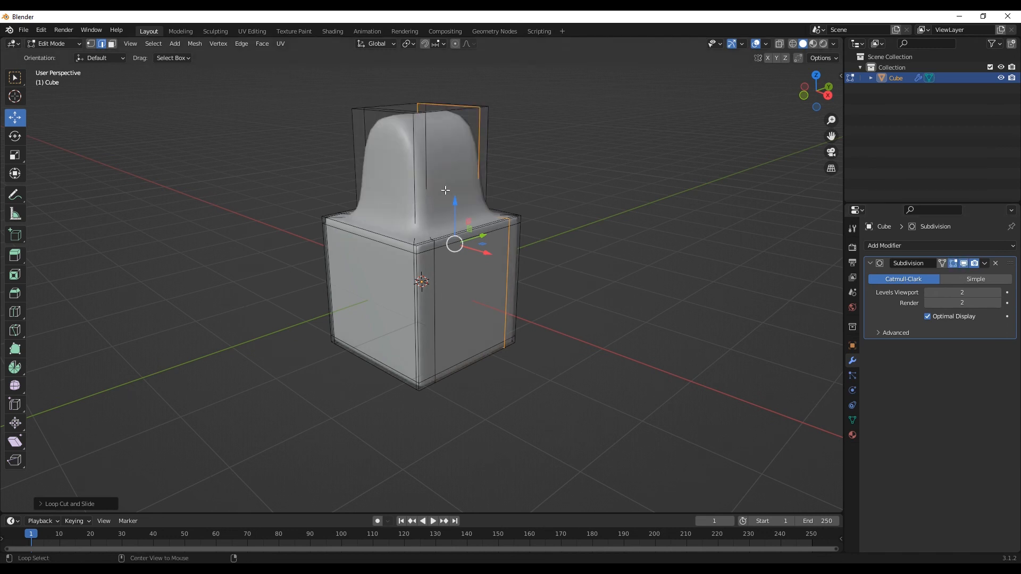
middle_drag(459, 262, 442, 267)
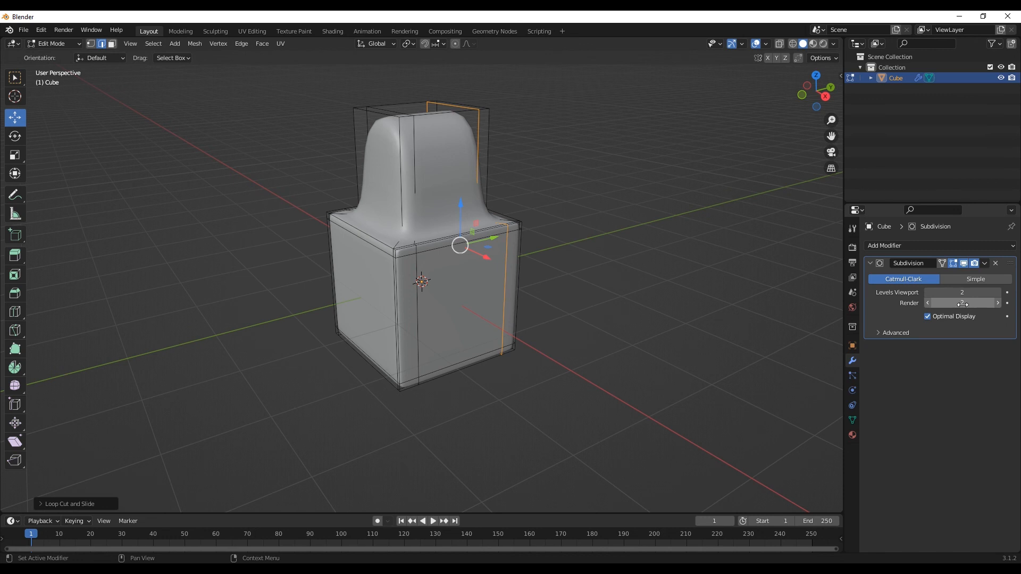
click(927, 293)
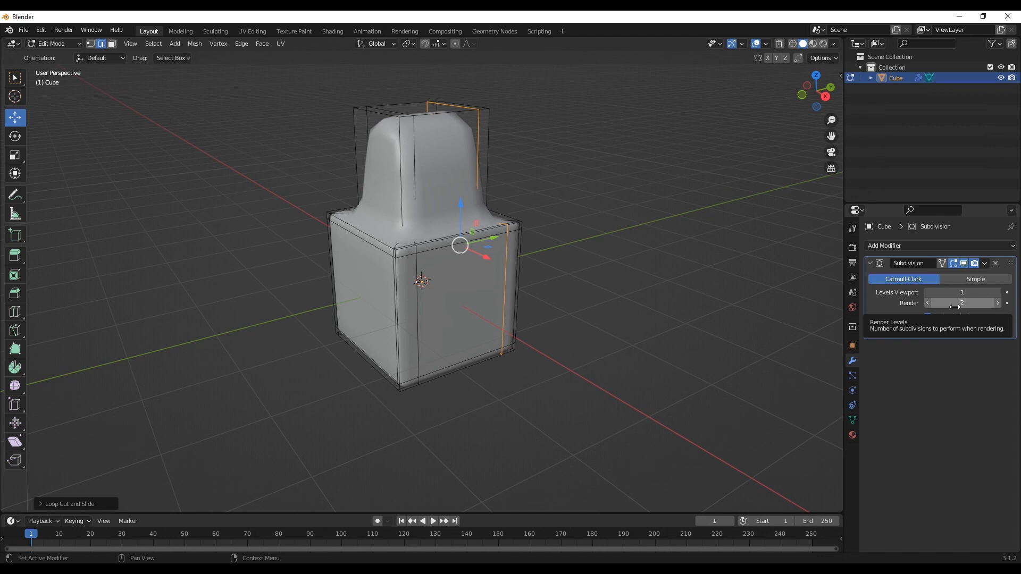
click(997, 293)
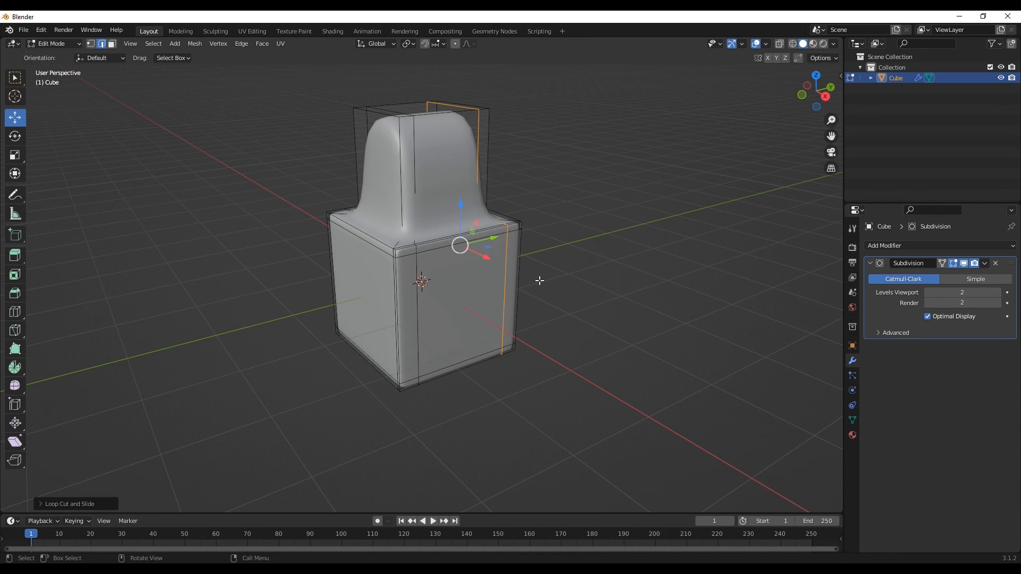
Apply the Subdivision modifier to the cube in Object Mode and return to Edit Mode to inspect the mesh
key(Tab)
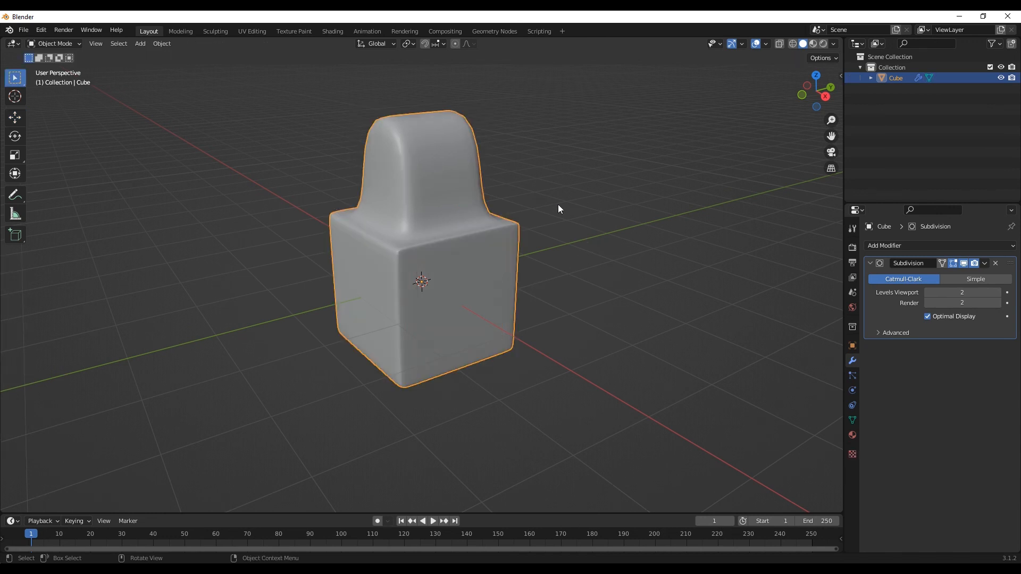
click(985, 264)
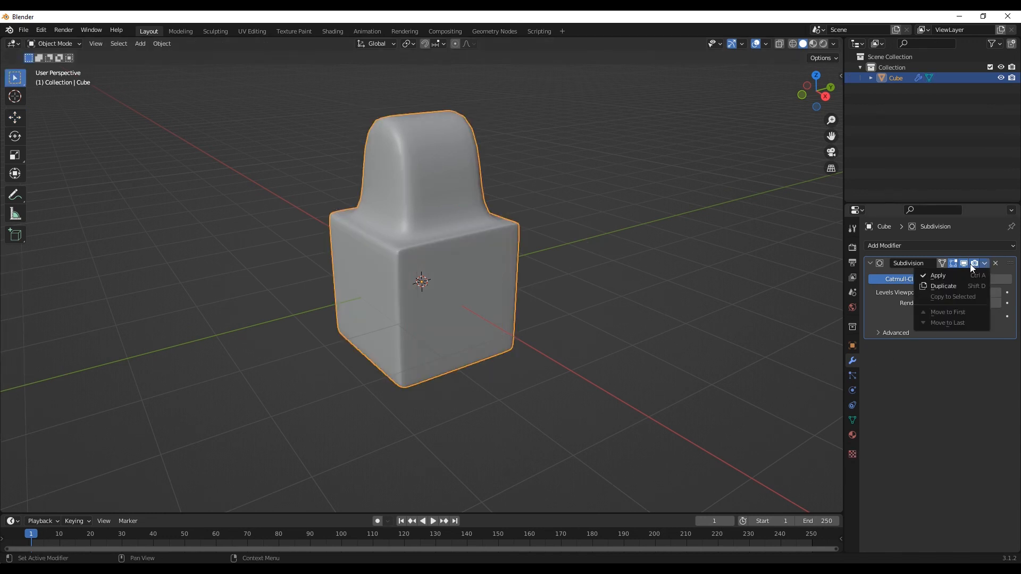
click(940, 275)
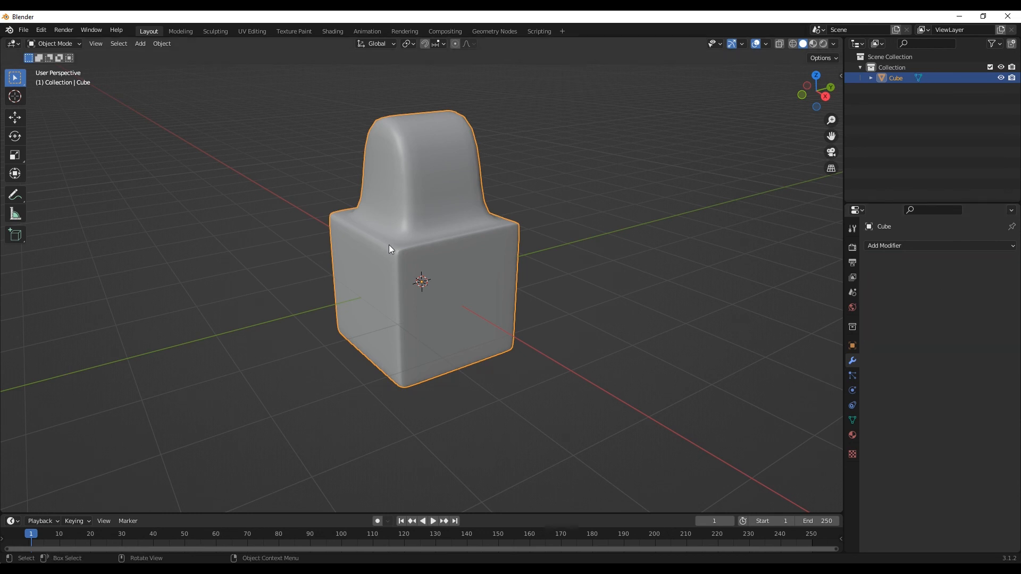
scroll(388, 245, up, 1)
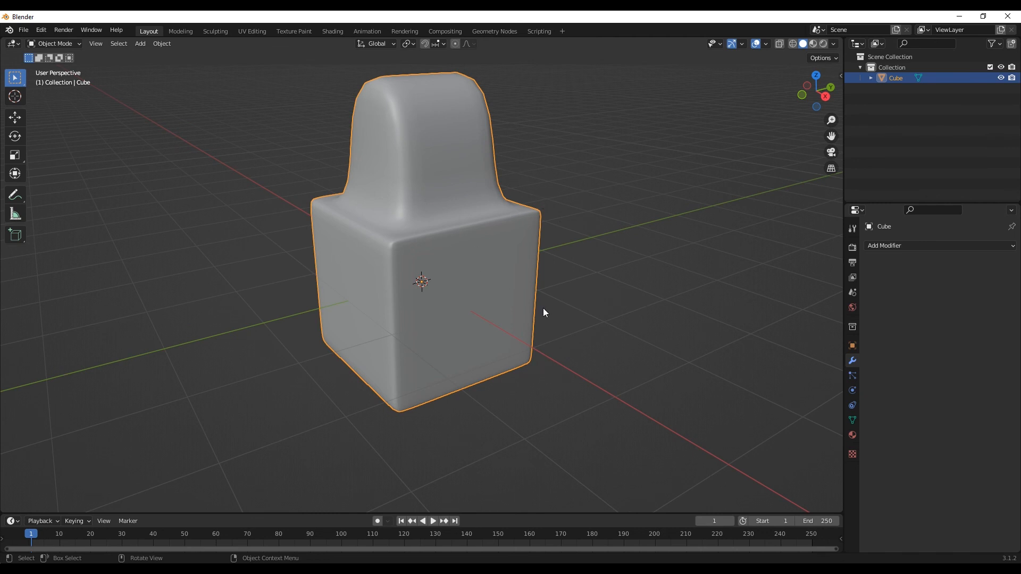
key(Tab)
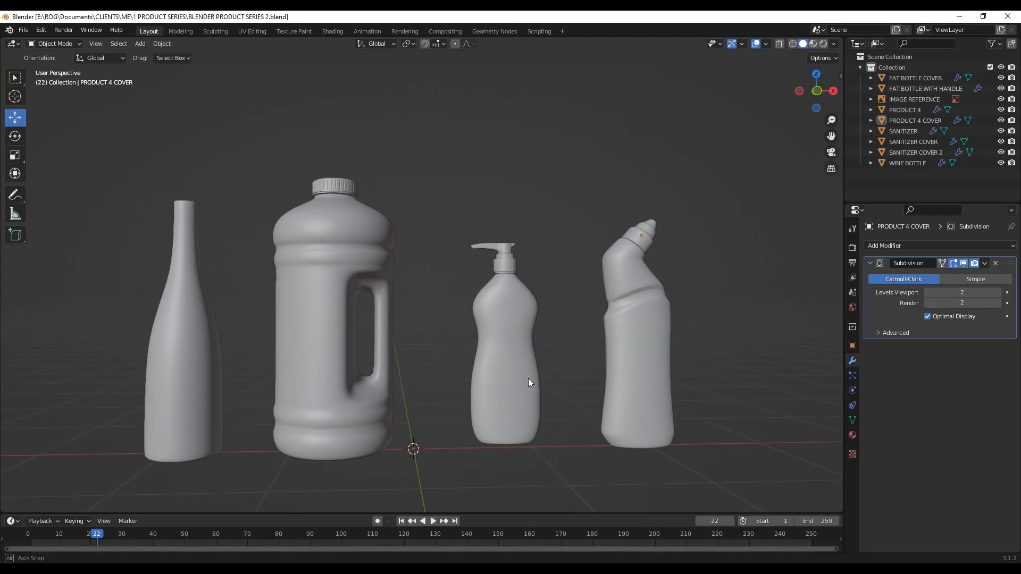
middle_drag(470, 334, 444, 366)
scroll(443, 366, up, 2)
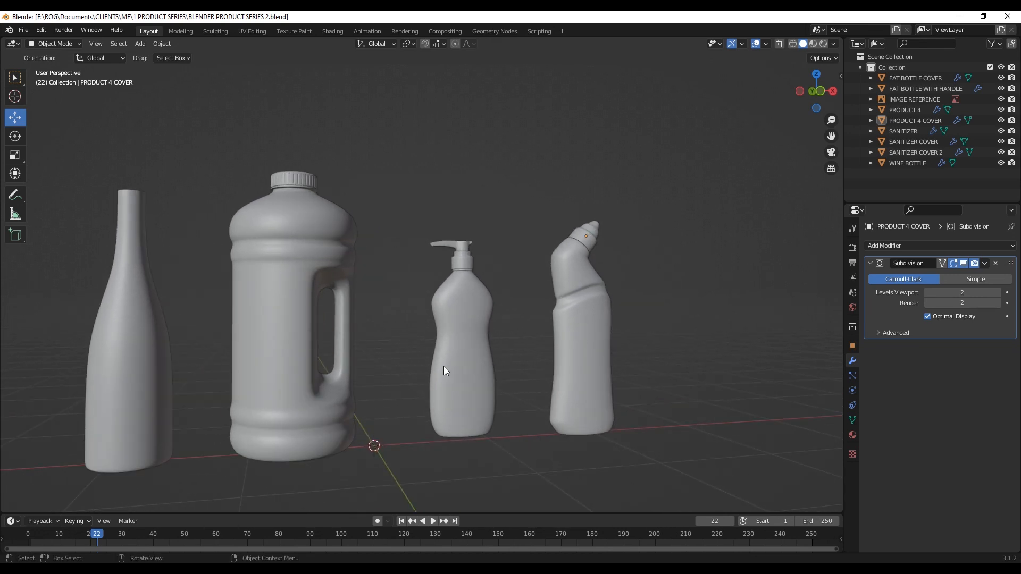
middle_drag(444, 366, 447, 378)
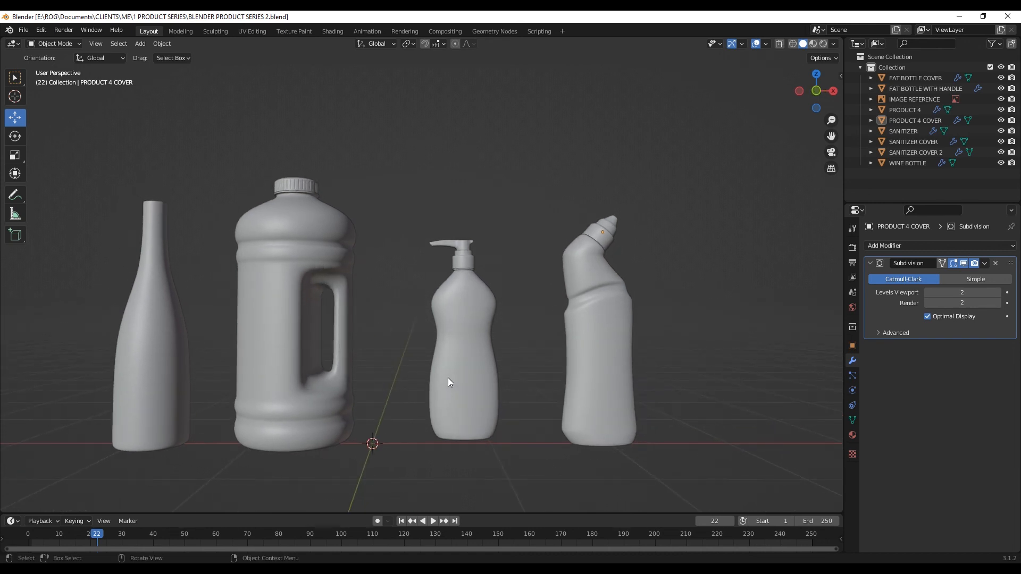